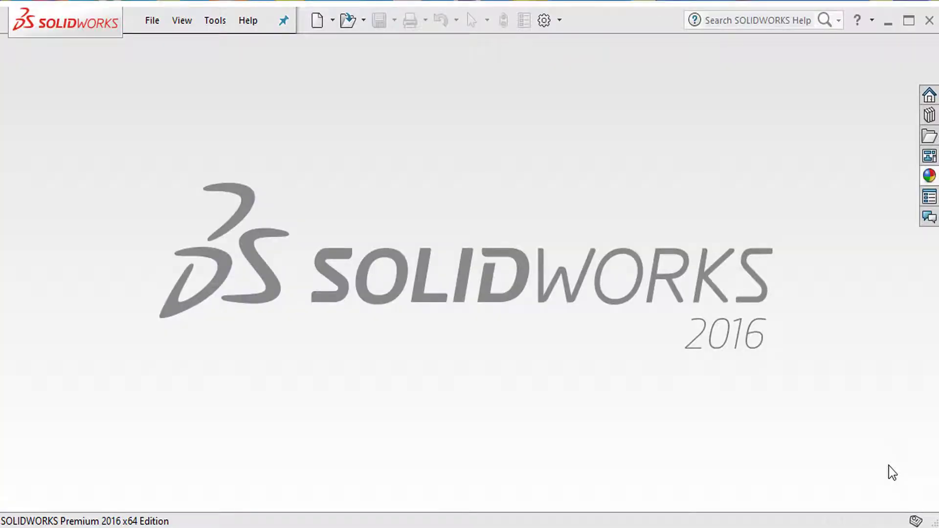
# Create a new part document
pyautogui.click(333, 22)
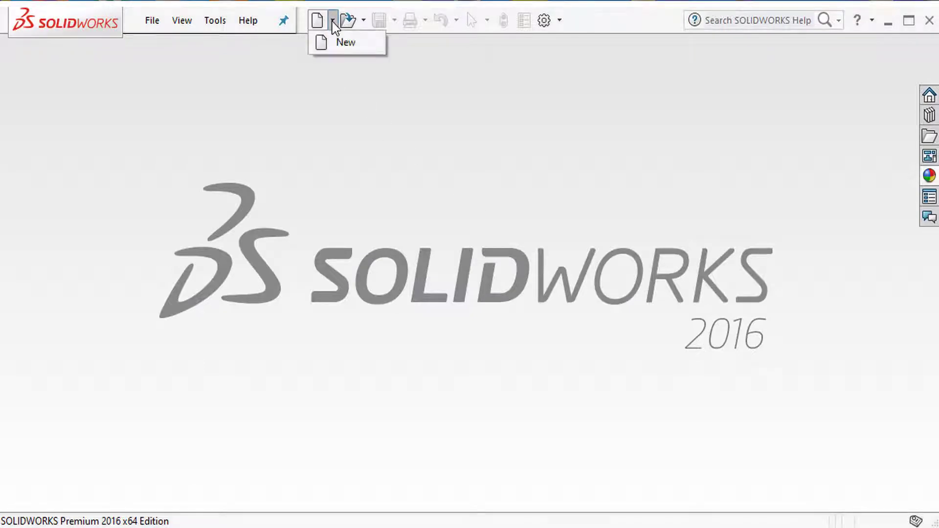
pyautogui.click(347, 44)
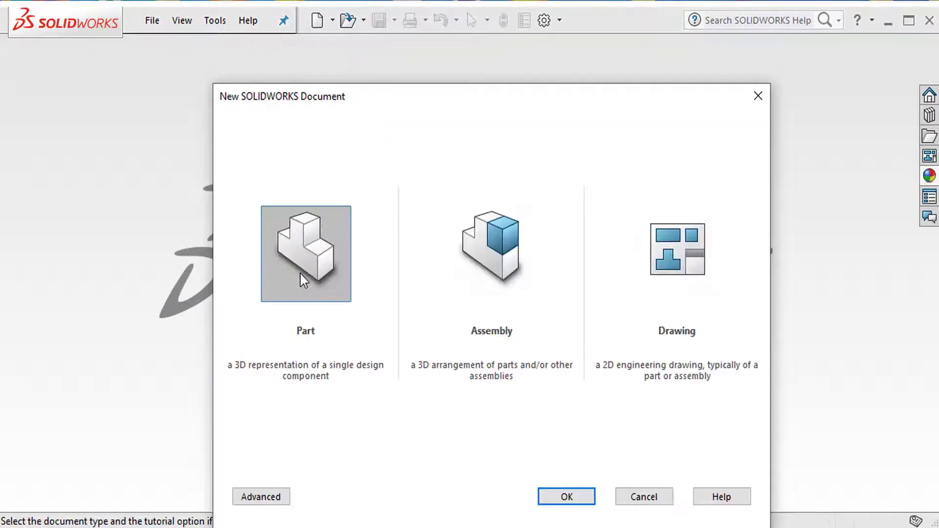
pyautogui.click(544, 498)
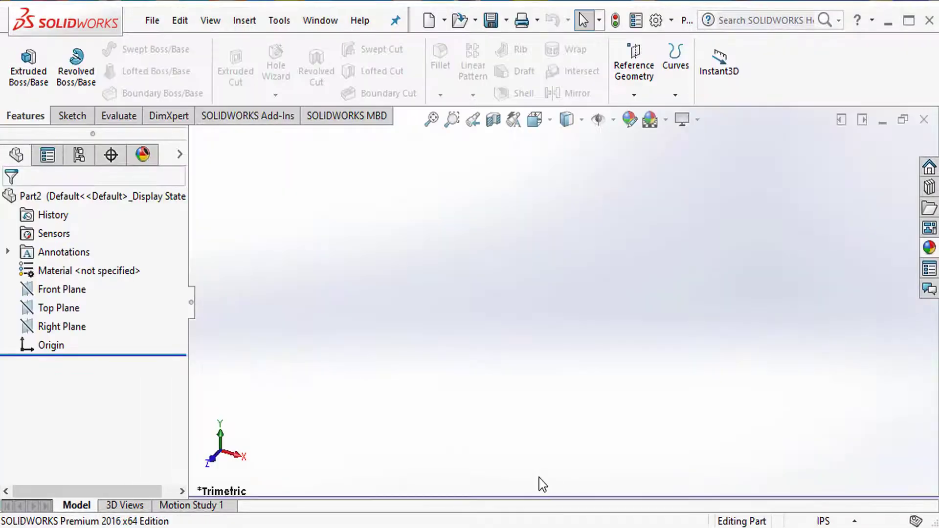
# Set the part's units to MMGS (millimeter, gram, second) and change the scene background to plain white
pyautogui.click(853, 523)
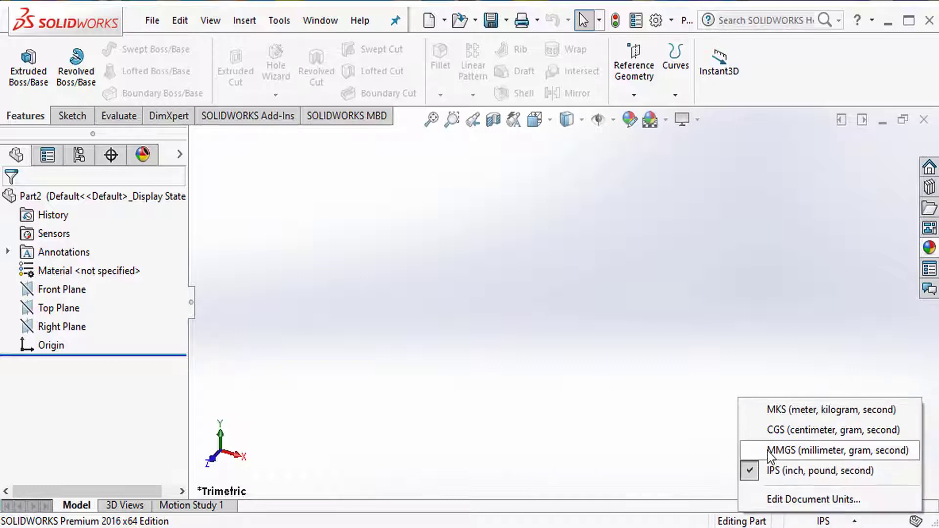
pyautogui.click(794, 451)
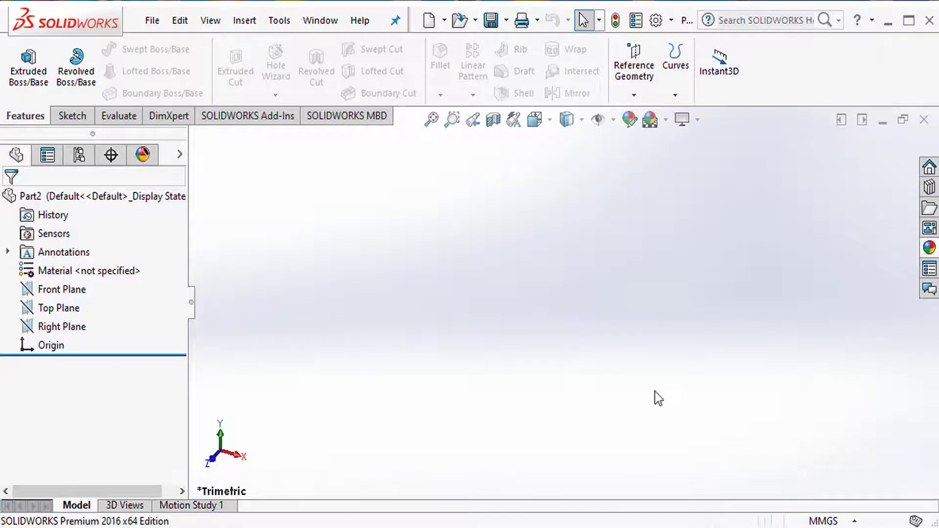
pyautogui.click(665, 120)
pyautogui.click(683, 164)
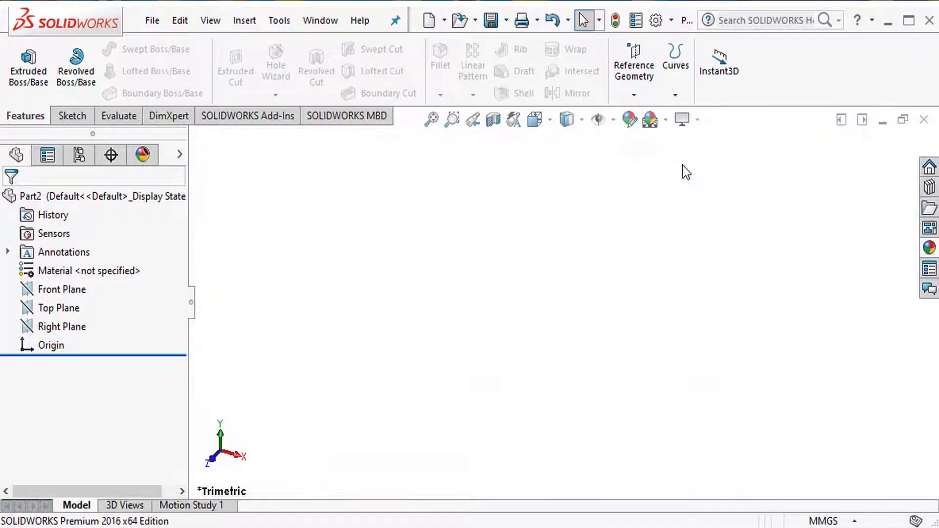
# Raise the document's shaded and draft image quality to a deviation of 0.15625mm
pyautogui.click(655, 20)
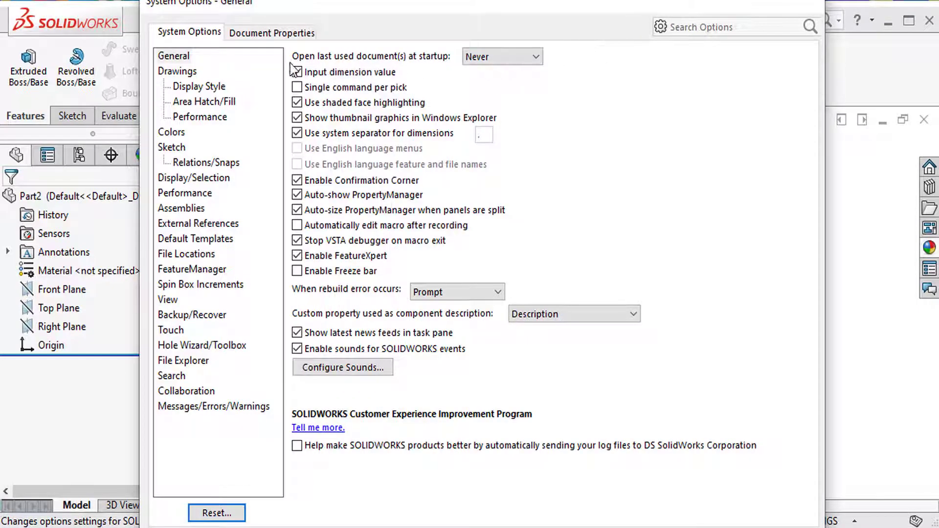
pyautogui.click(255, 33)
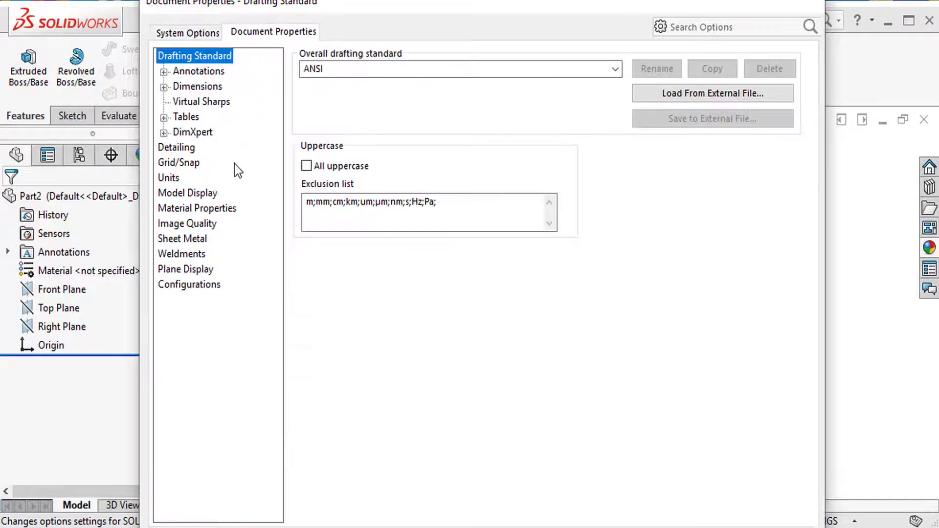
pyautogui.click(185, 225)
pyautogui.moveTo(434, 85); pyautogui.dragTo(571, 87)
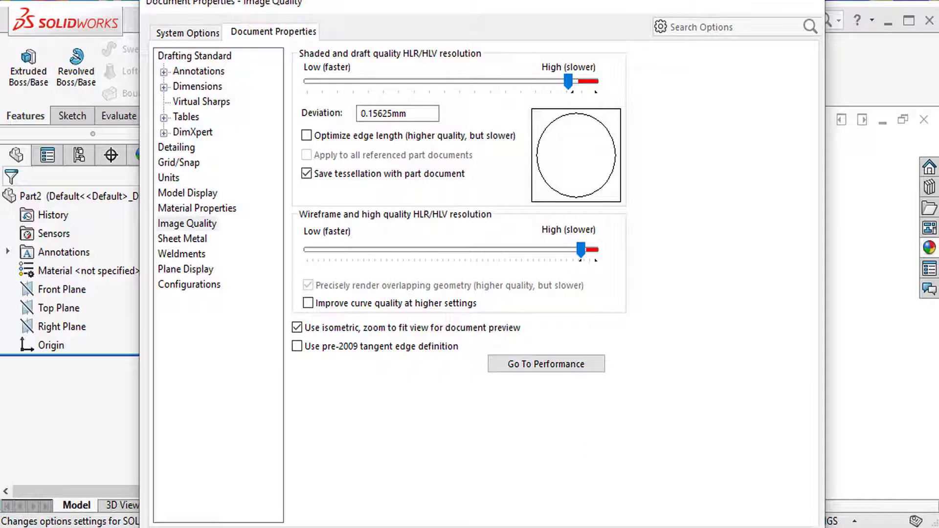
pyautogui.click(632, 524)
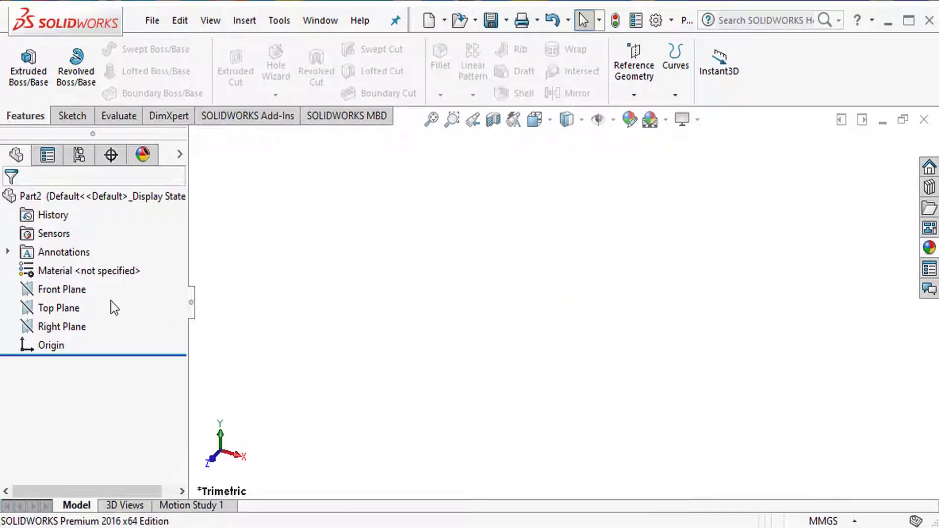
# Start a sketch on the Front Plane and draw a vertical centerline about 94 mm long upward from the origin
pyautogui.click(55, 292)
pyautogui.click(59, 264)
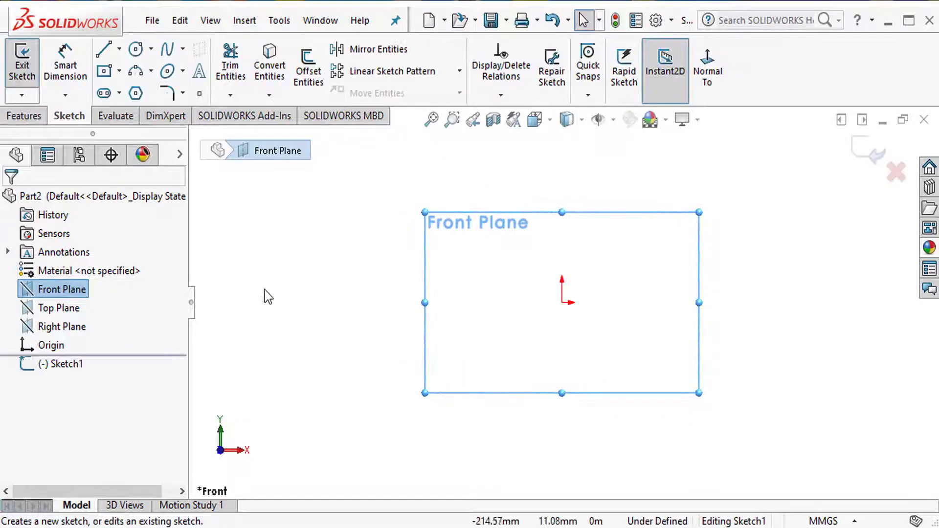
pyautogui.click(119, 49)
pyautogui.click(132, 92)
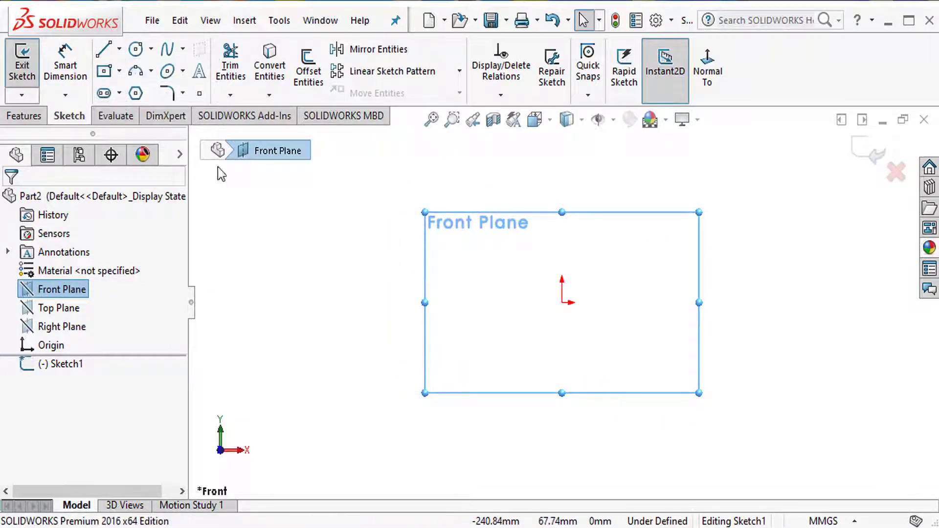
pyautogui.click(566, 302)
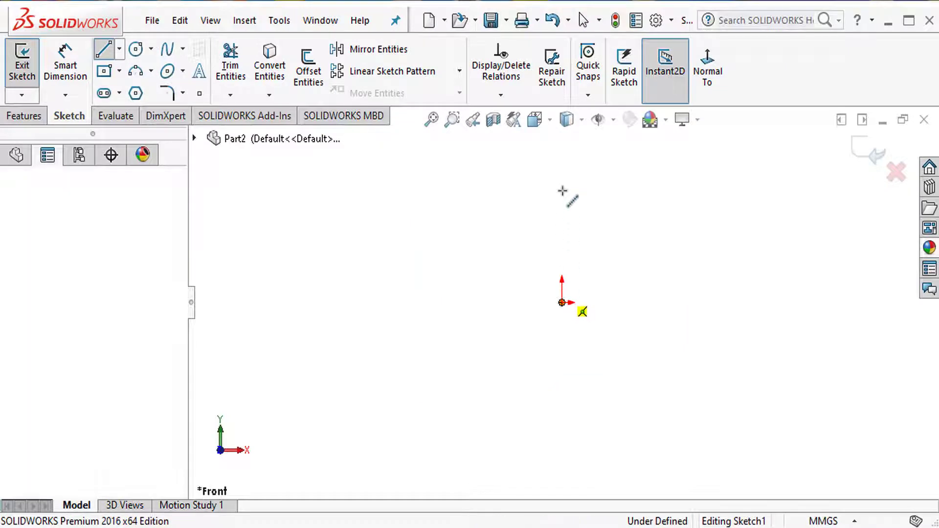
pyautogui.click(564, 149)
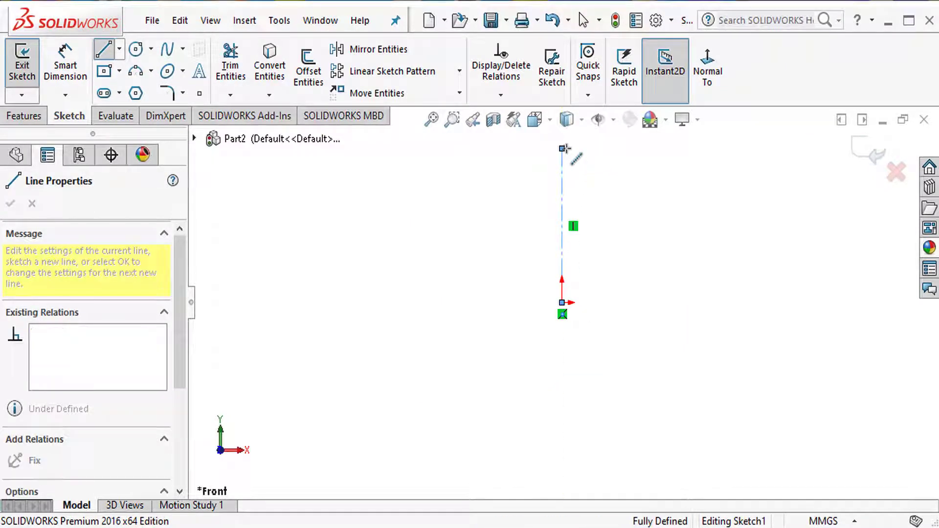
pyautogui.press('Escape')
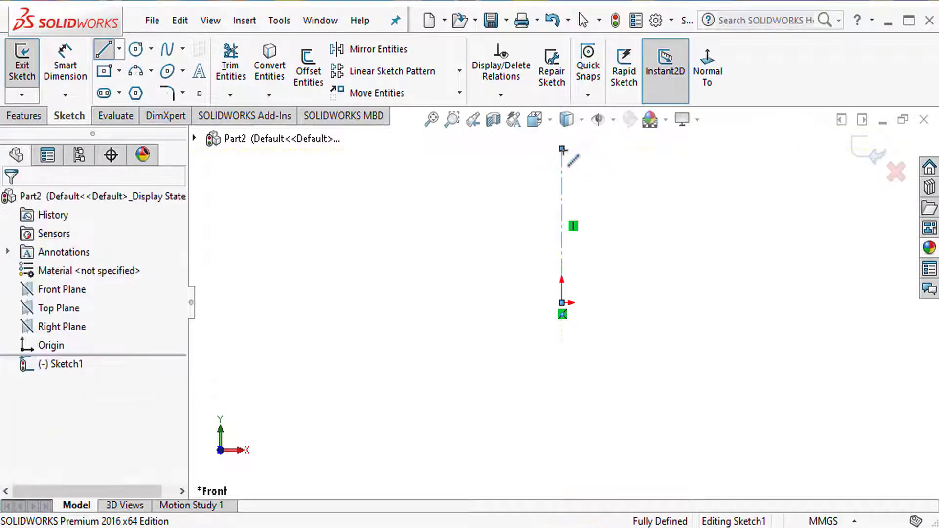
# Draw a horizontal line about 47 mm long from the origin toward the left
pyautogui.click(104, 55)
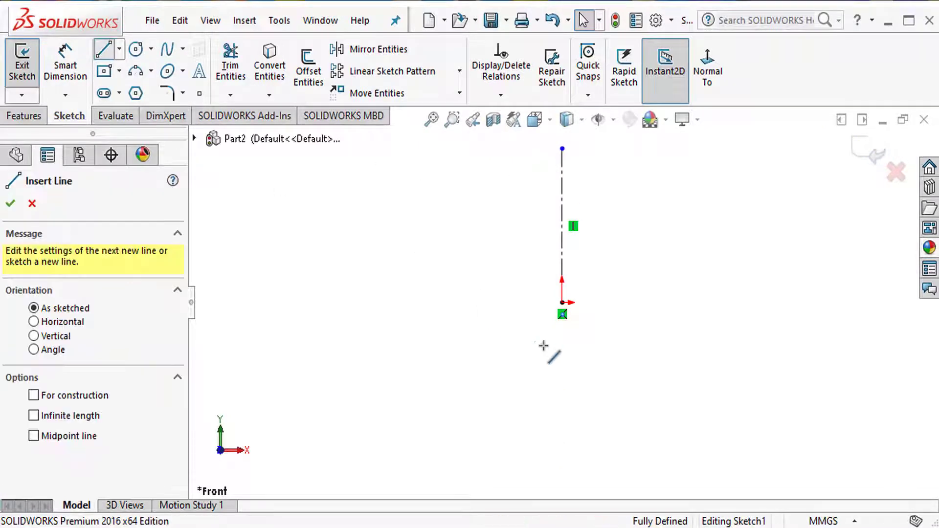
pyautogui.click(562, 302)
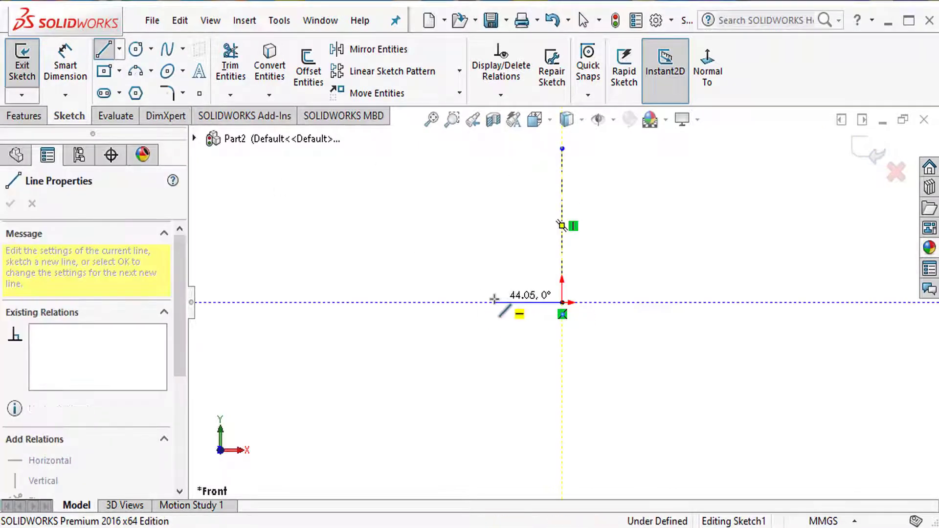
pyautogui.click(493, 303)
pyautogui.rightClick(494, 301)
pyautogui.click(536, 313)
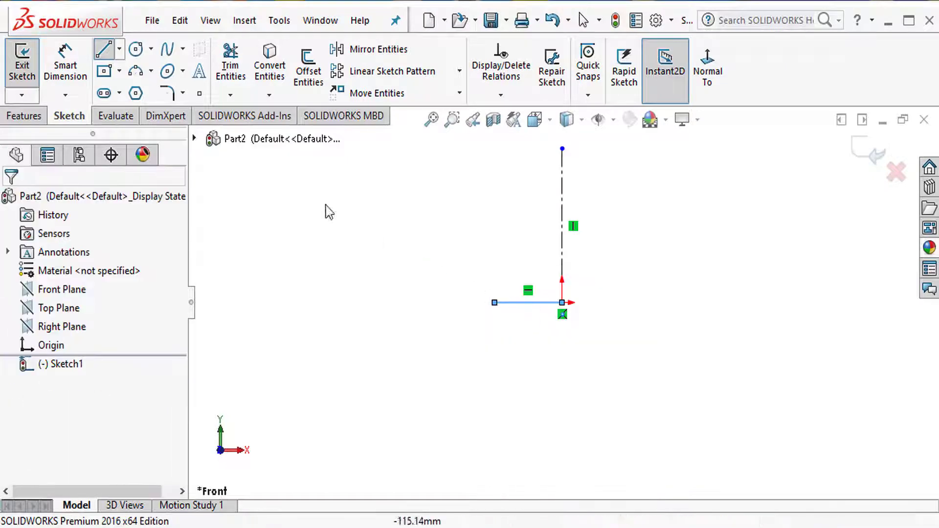
# Draw a horizontal line about 76 mm long from the centerline's upper endpoint toward the left
pyautogui.click(103, 55)
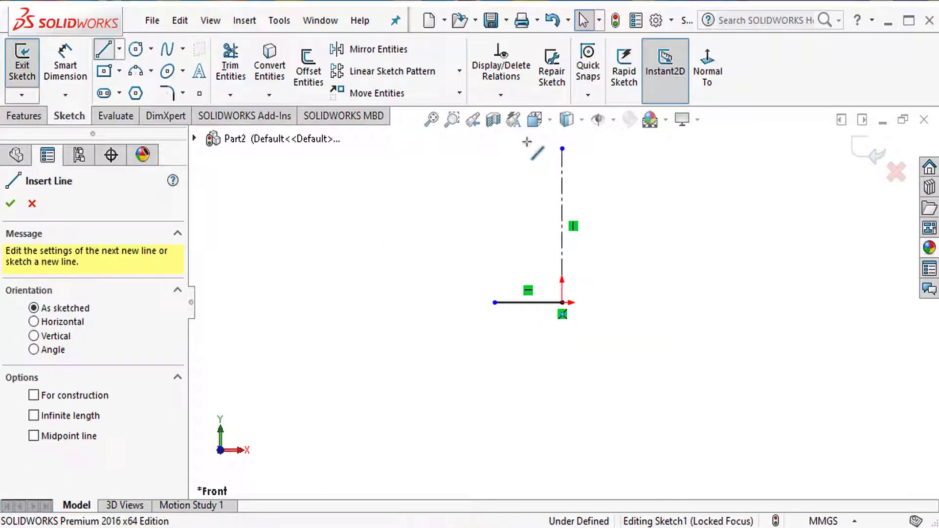
pyautogui.click(561, 148)
pyautogui.click(453, 149)
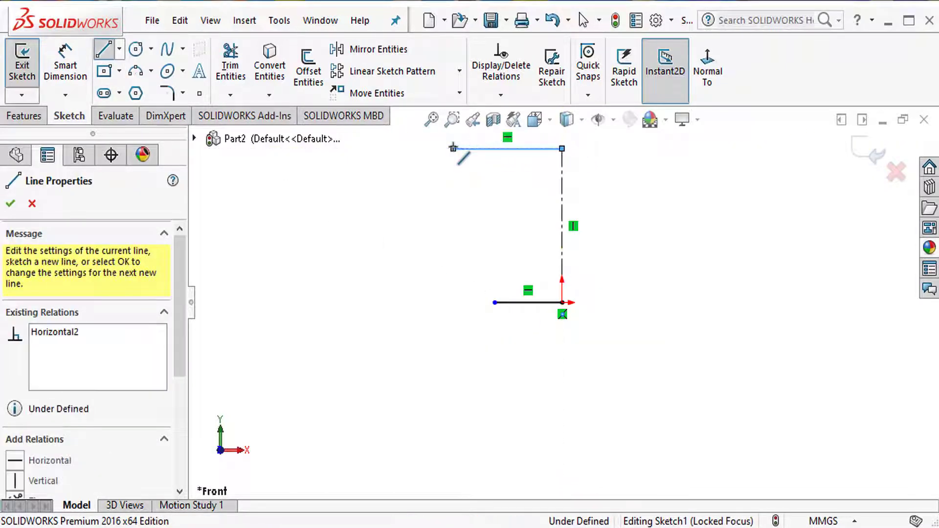
pyautogui.press('Escape')
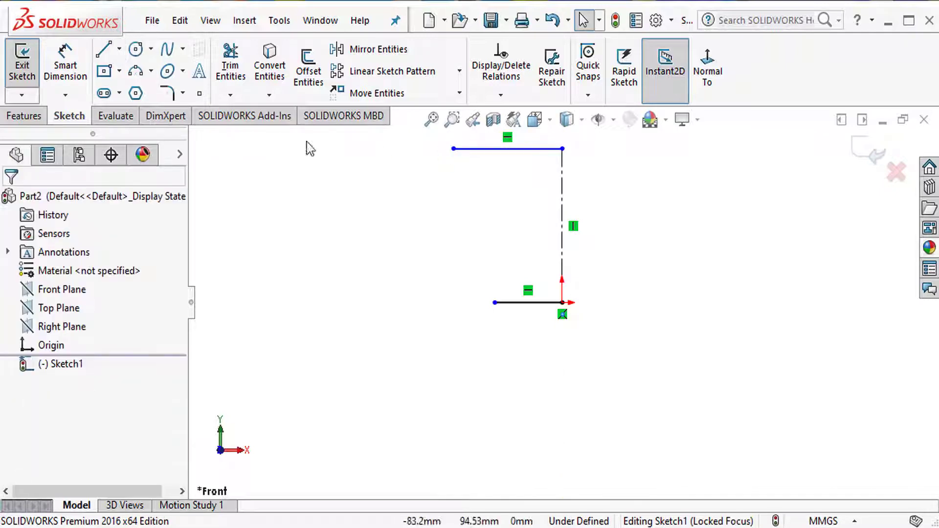
# Dimension the vertical distance between the centerline's endpoints as 100 mm
pyautogui.click(72, 78)
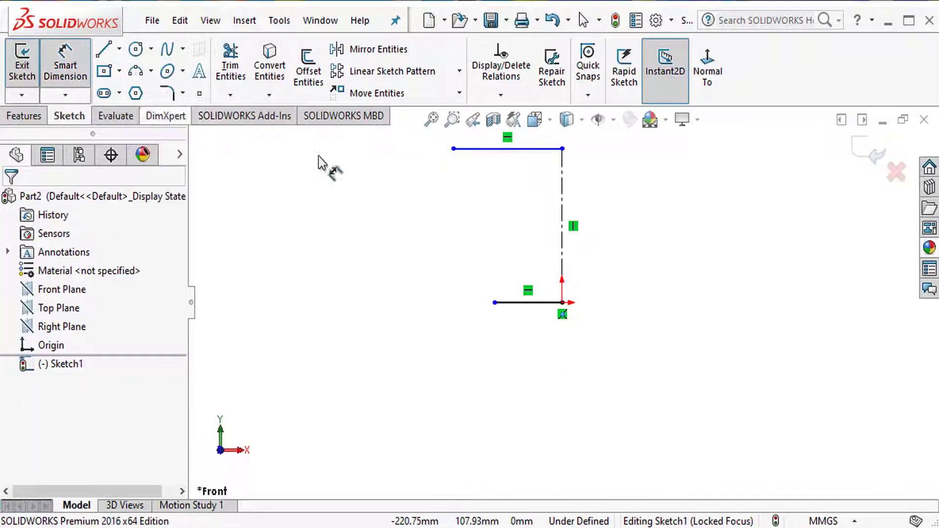
pyautogui.click(562, 148)
pyautogui.click(563, 303)
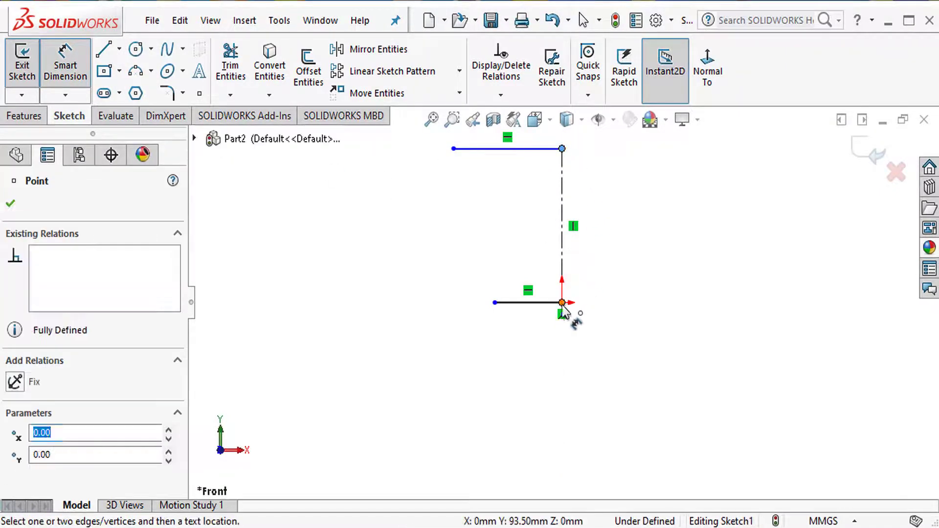
pyautogui.click(635, 245)
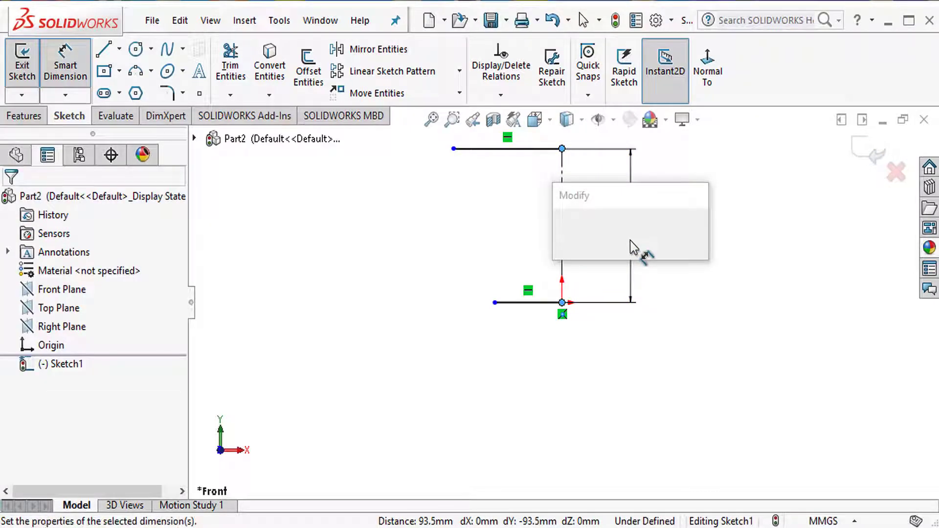
pyautogui.write('100')
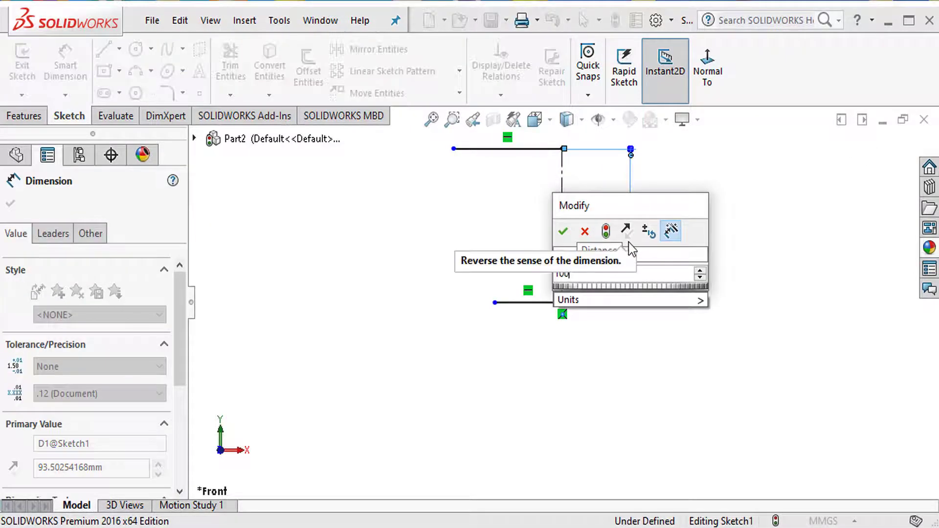
pyautogui.press('Return')
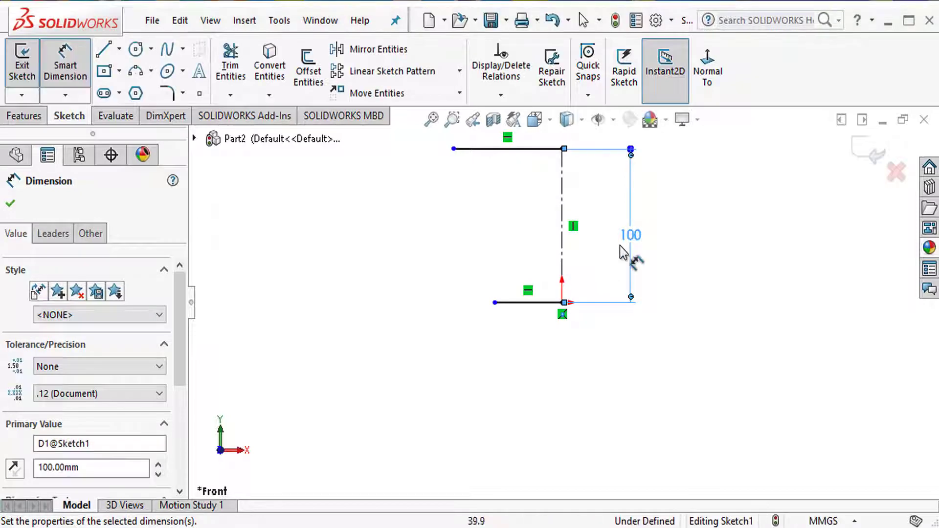
# Dimension the lower horizontal line's length as 30 mm
pyautogui.click(495, 303)
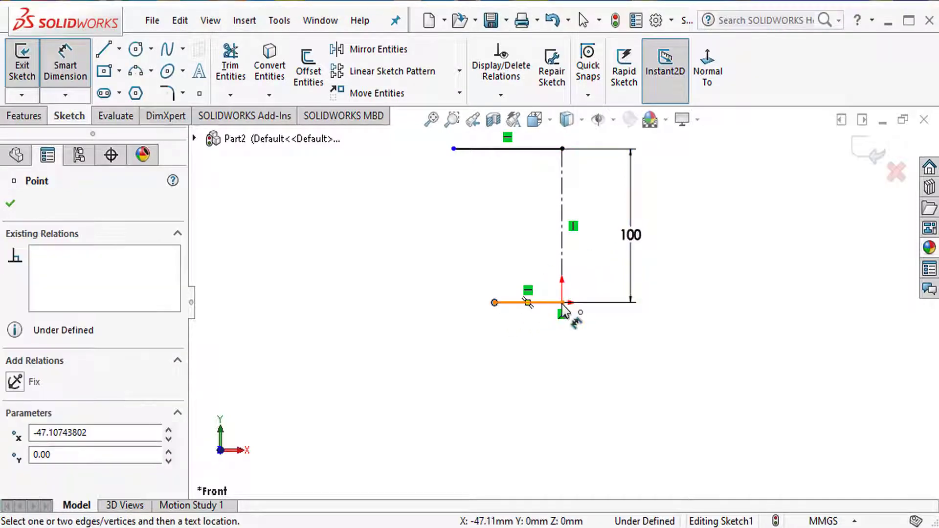
pyautogui.click(563, 304)
pyautogui.click(536, 325)
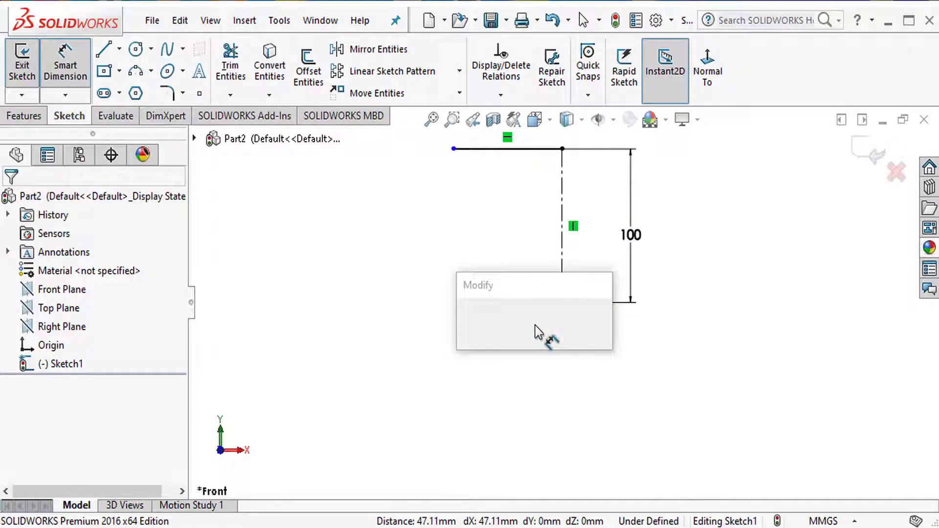
pyautogui.write('30')
pyautogui.press('Return')
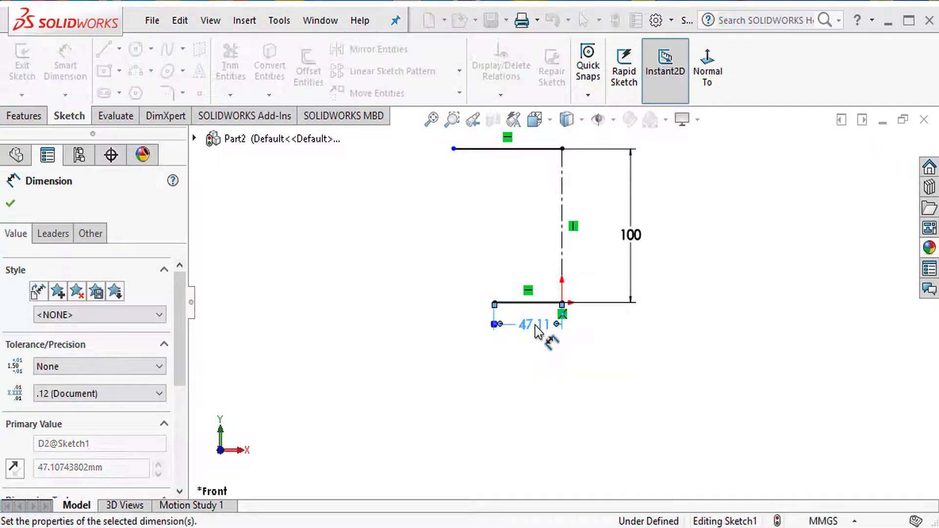
# Dimension the upper horizontal line's length as 50 mm
pyautogui.click(454, 149)
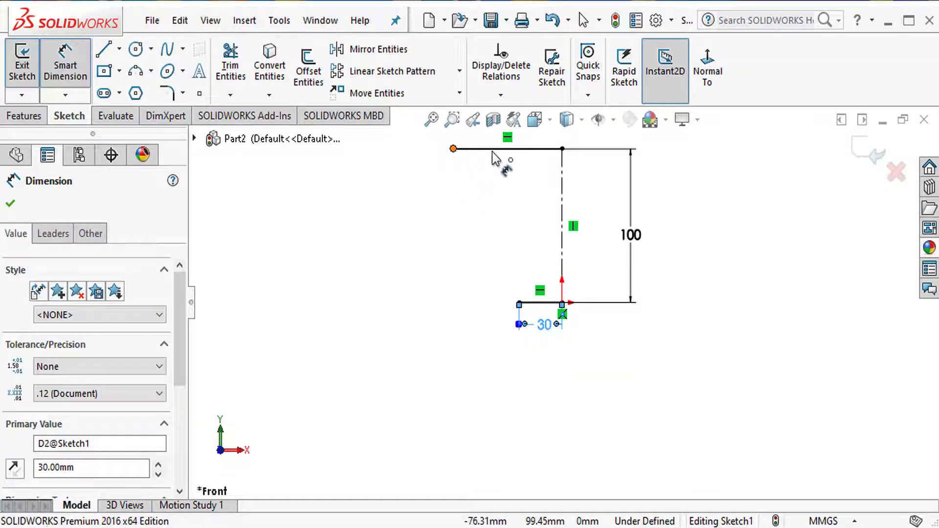
pyautogui.click(562, 149)
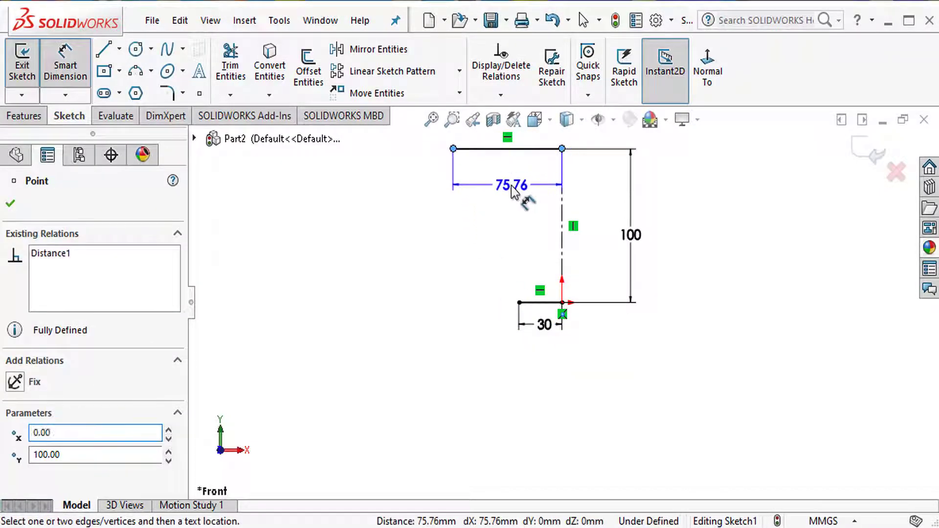
pyautogui.click(511, 191)
pyautogui.write('50')
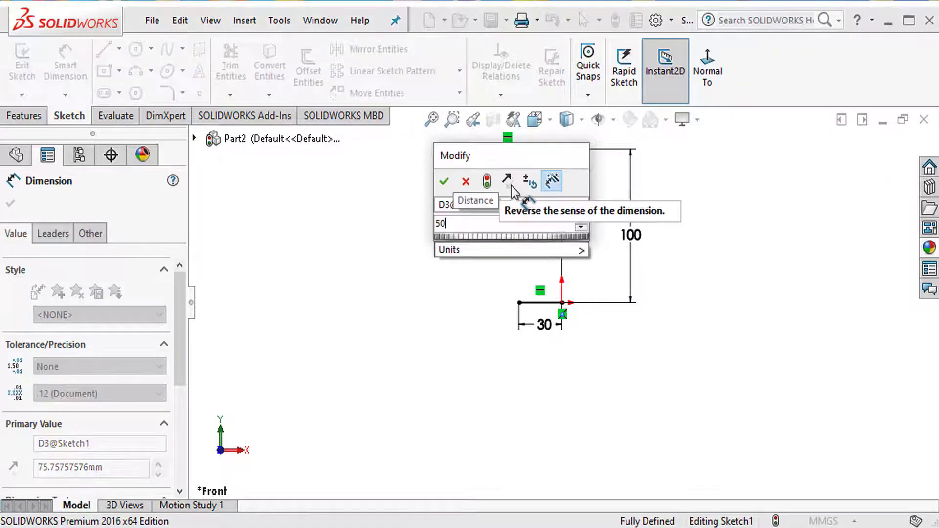
pyautogui.press('Return')
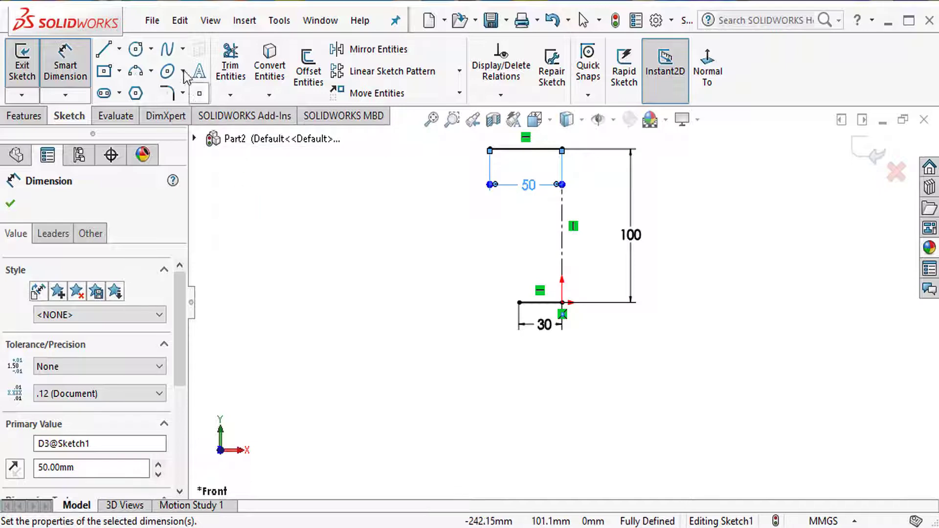
# Draw a two-point spline from the upper horizontal line's left endpoint to the lower horizontal line's left endpoint
pyautogui.click(183, 52)
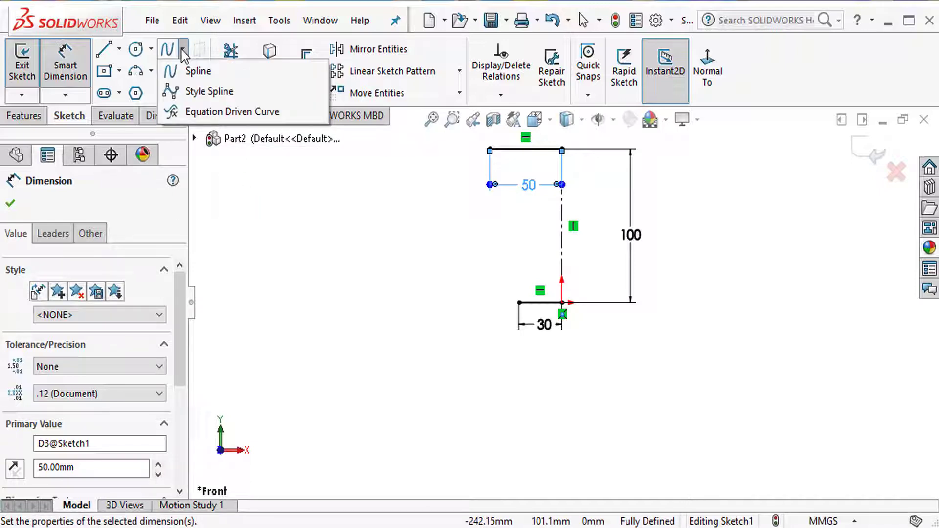
pyautogui.click(196, 70)
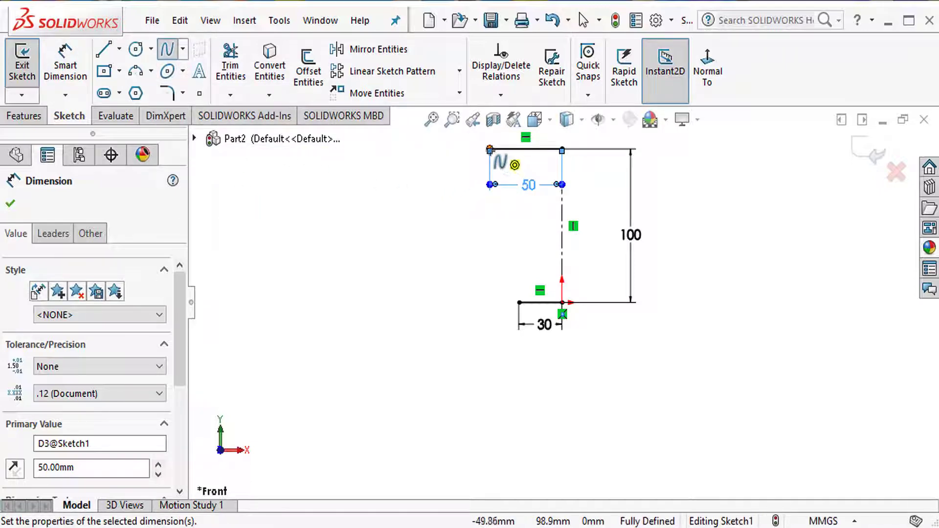
pyautogui.click(490, 149)
pyautogui.click(520, 303)
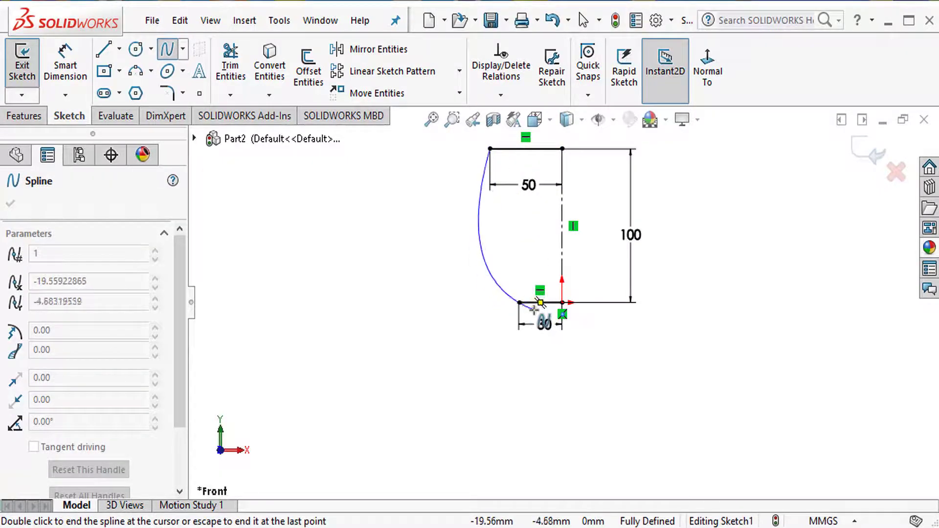
pyautogui.press('Escape')
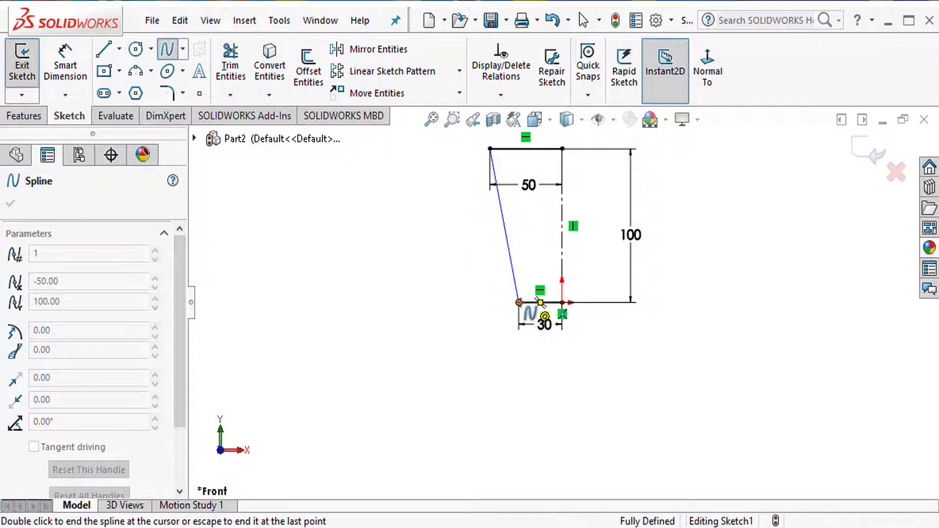
pyautogui.press('Escape')
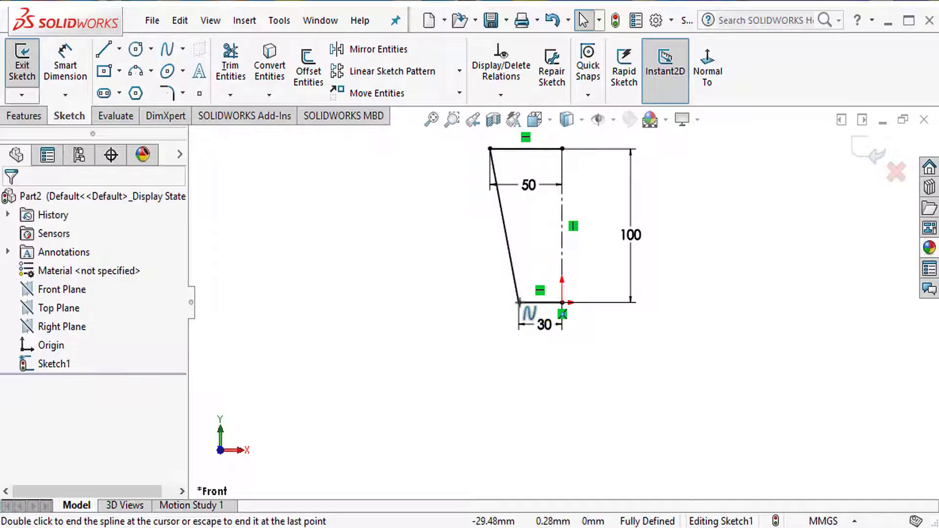
# Bend the spline outward, away from the centerline, by adjusting its upper and lower tangent handles
pyautogui.click(504, 216)
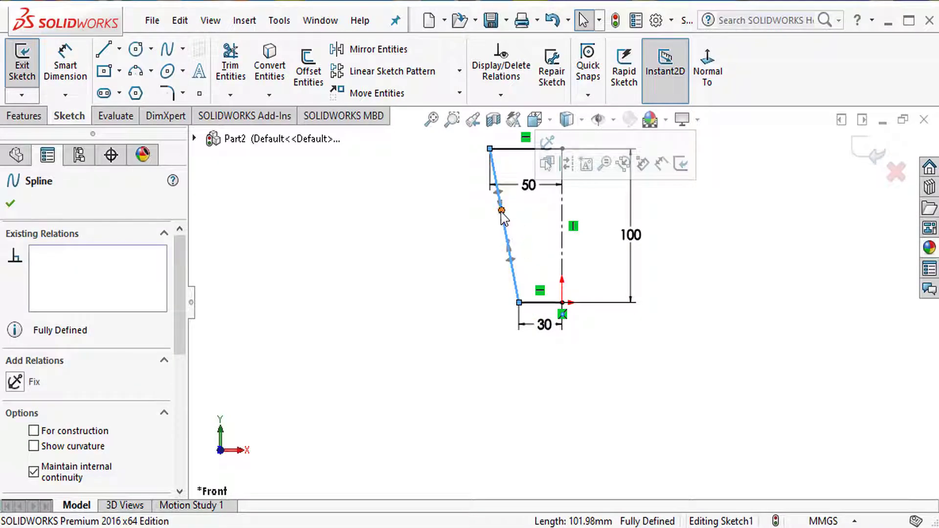
pyautogui.moveTo(502, 211); pyautogui.dragTo(483, 195)
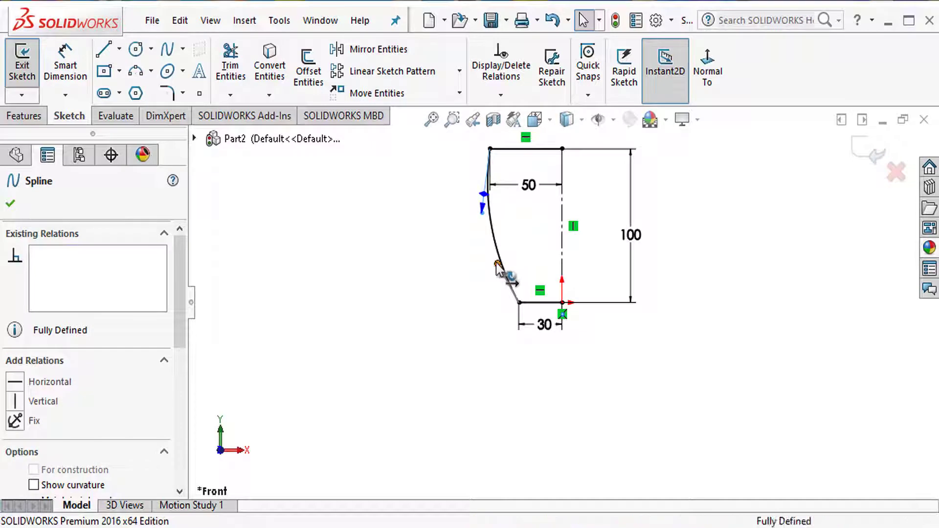
pyautogui.moveTo(498, 266); pyautogui.dragTo(498, 272)
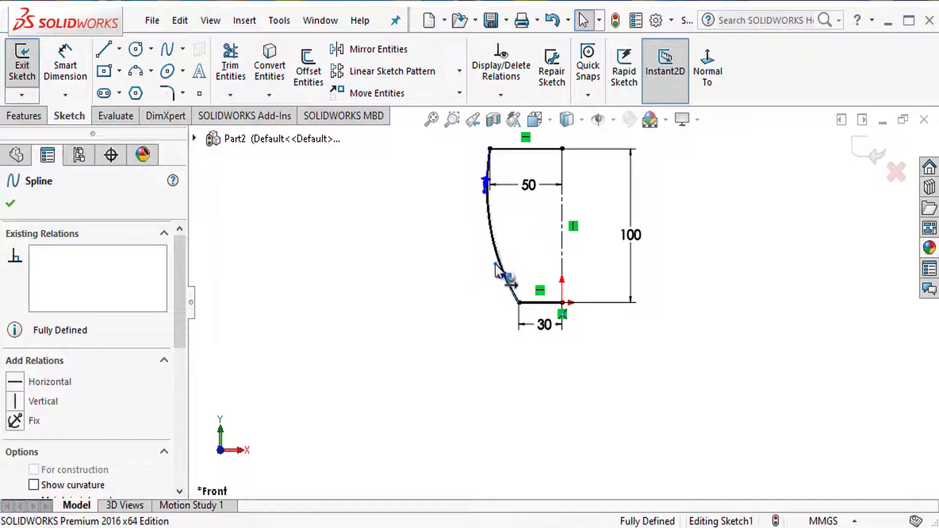
pyautogui.click(478, 332)
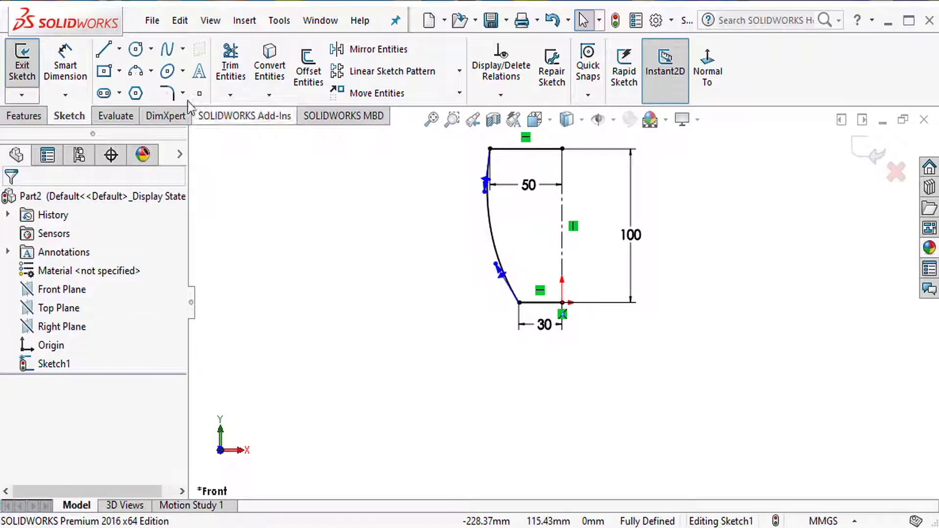
# Dimension the angle between the spline's lower tangent handle and the lower horizontal line as 125 degrees
pyautogui.click(66, 68)
pyautogui.scroll(-5, 503, 273)
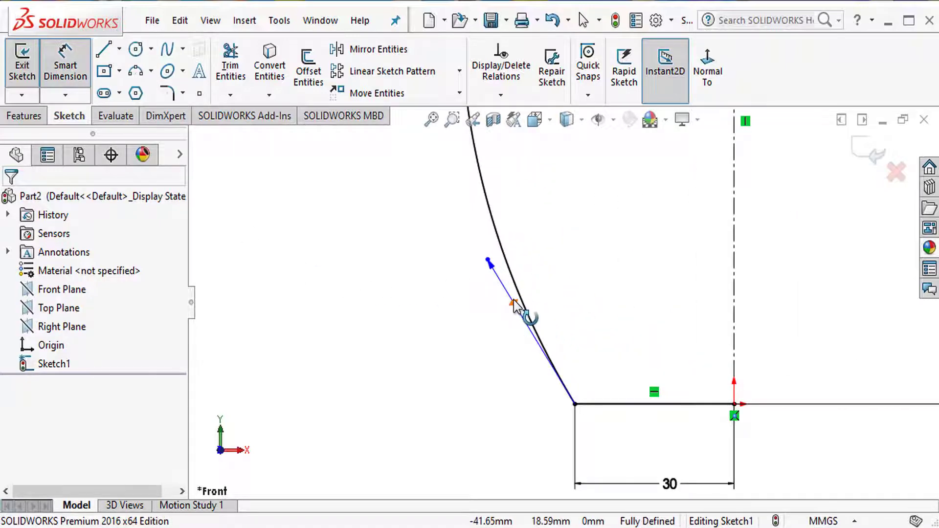
pyautogui.click(514, 303)
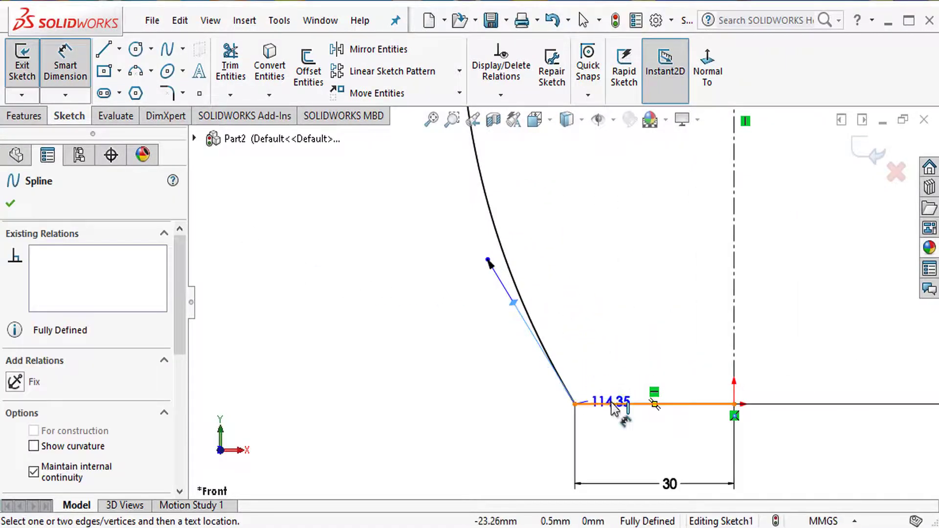
pyautogui.click(654, 404)
pyautogui.click(609, 343)
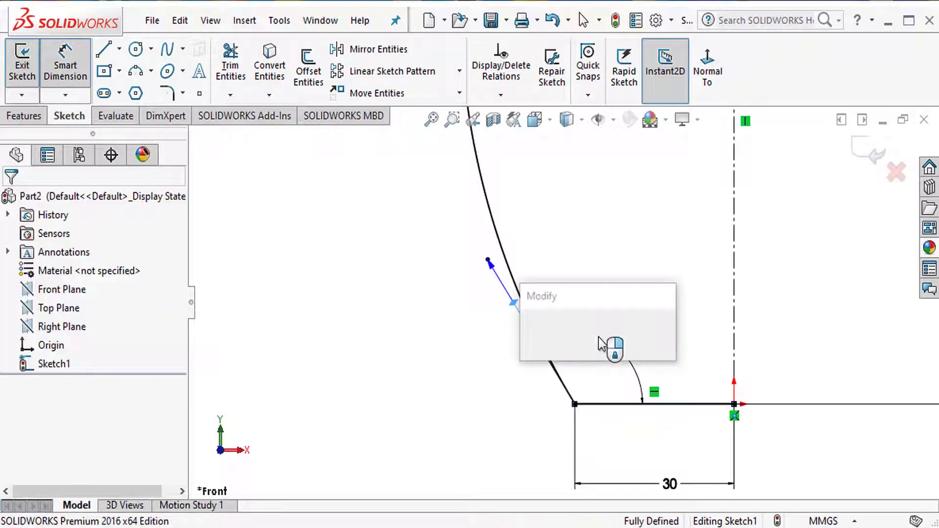
pyautogui.write('125')
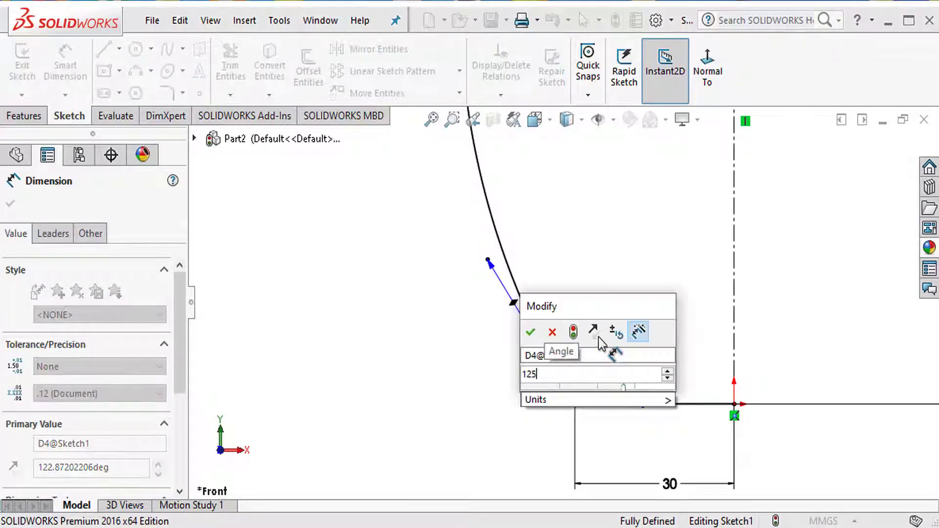
pyautogui.press('Return')
# Dimension the angle between the spline's upper tangent handle and the upper horizontal line as 85 degrees
pyautogui.scroll(4, 585, 328)
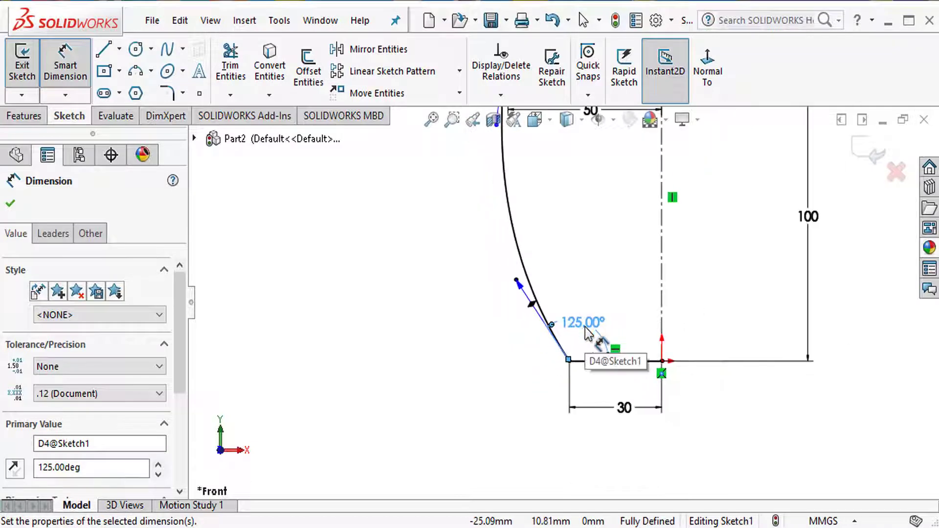
pyautogui.scroll(-5, 557, 205)
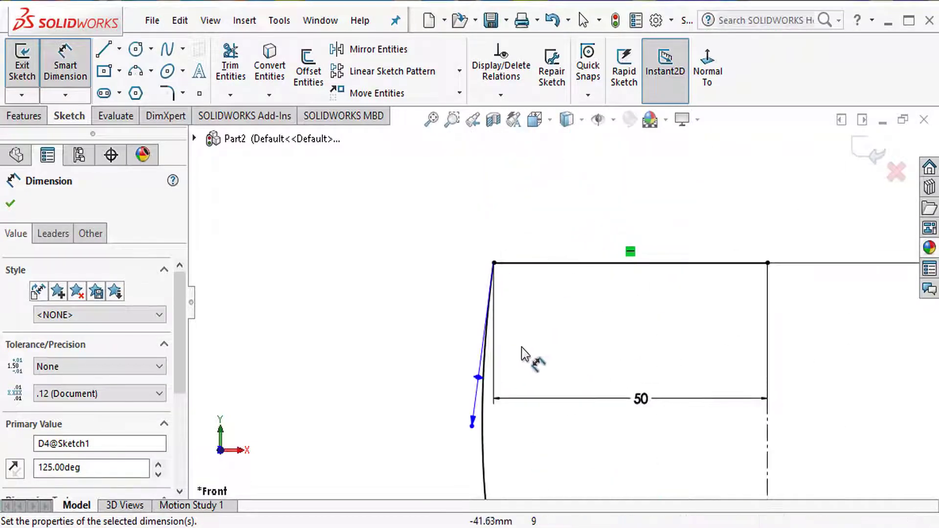
pyautogui.click(479, 379)
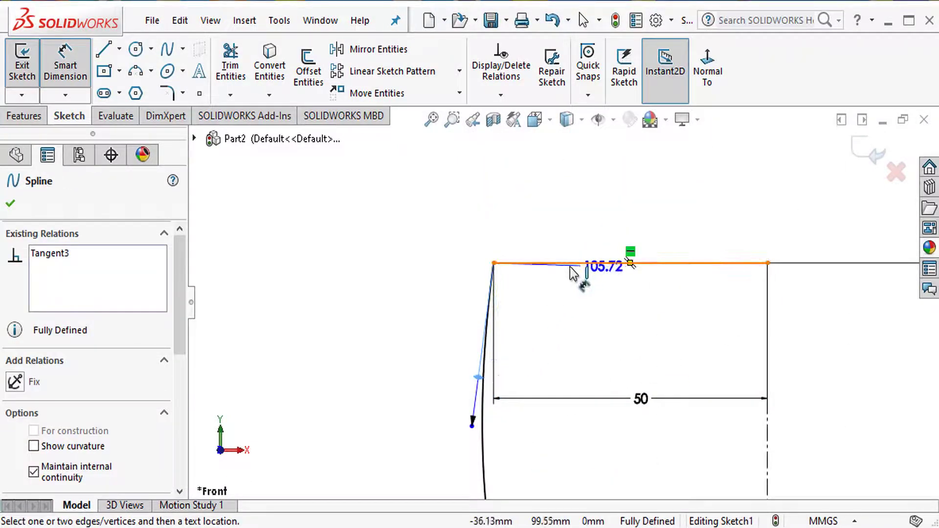
pyautogui.click(575, 264)
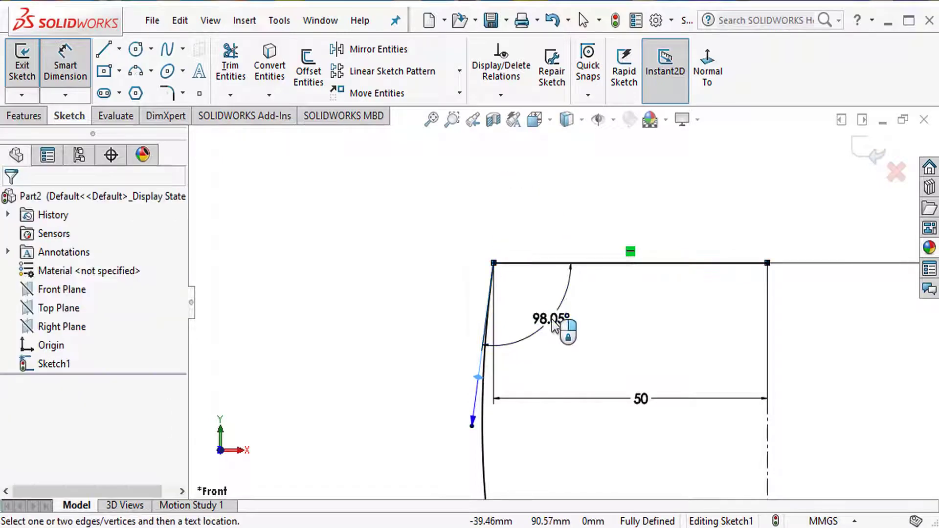
pyautogui.click(555, 325)
pyautogui.write('98')
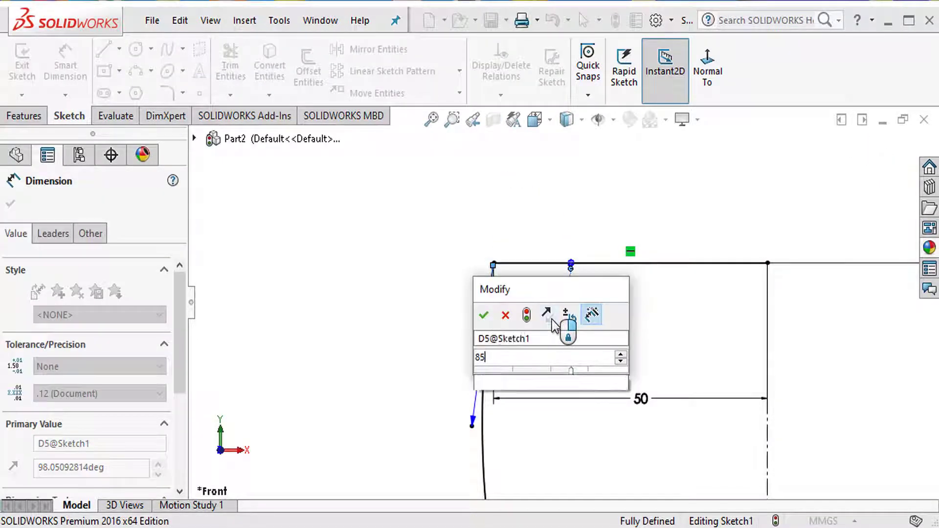
pyautogui.press('Escape')
pyautogui.press('Return')
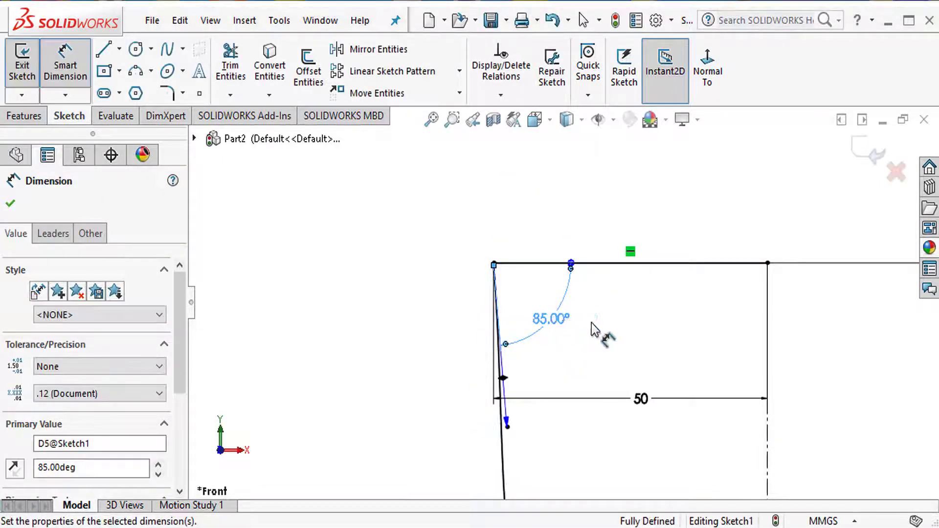
# Dimension the tangent magnitude of the spline's upper handle as 110 mm
pyautogui.scroll(4, 636, 397)
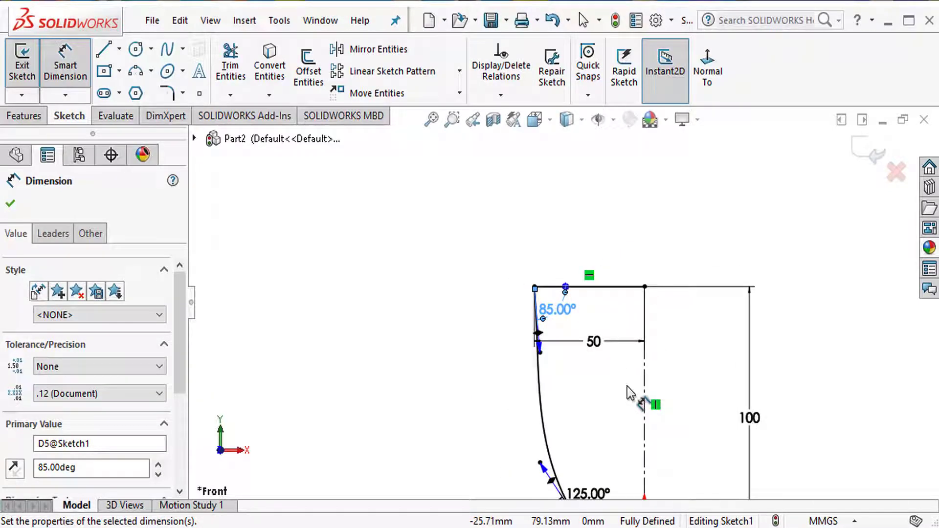
pyautogui.scroll(4, 623, 384)
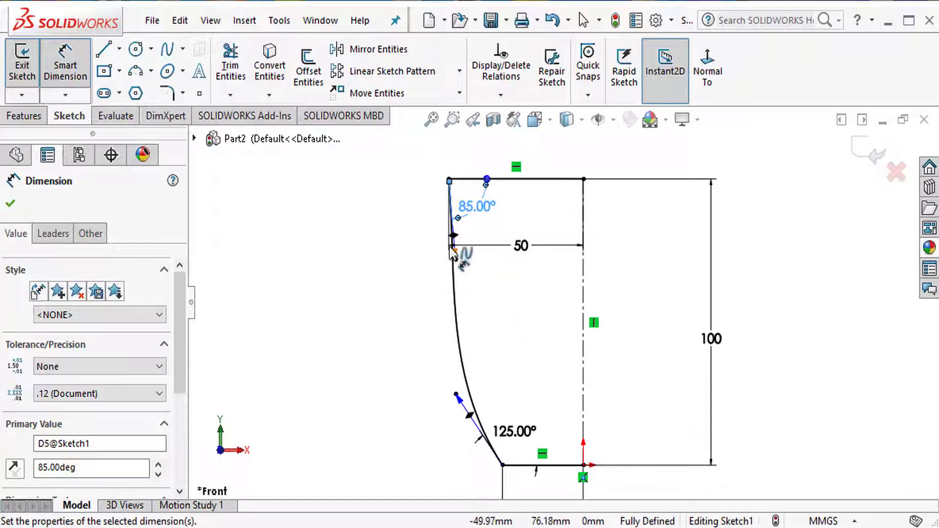
pyautogui.click(458, 265)
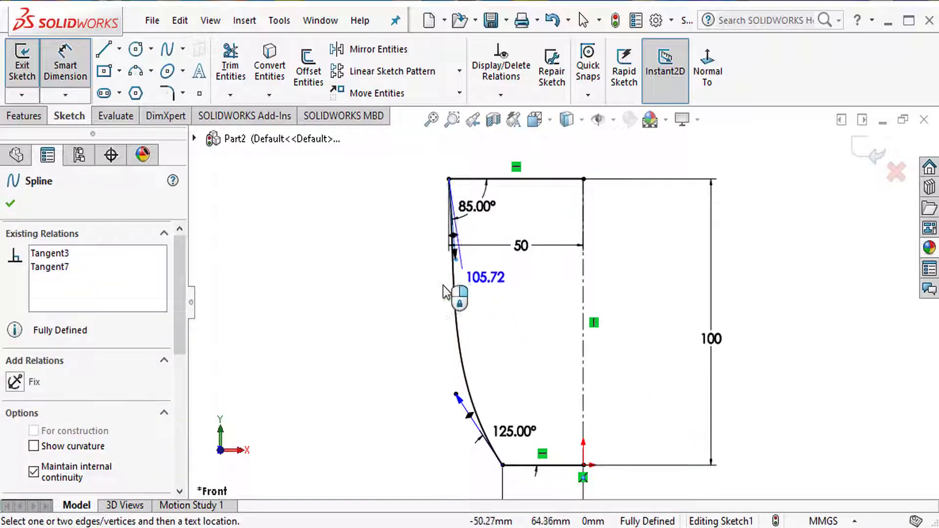
pyautogui.click(446, 321)
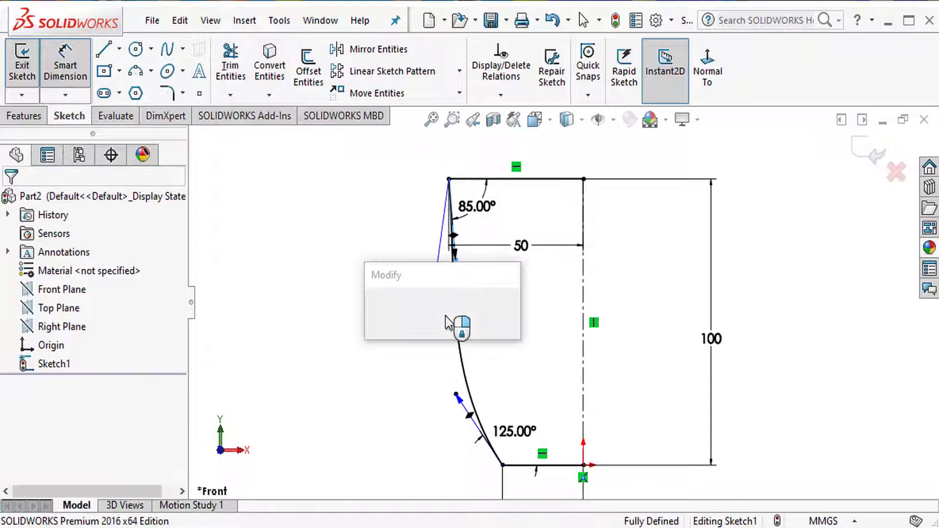
pyautogui.write('110')
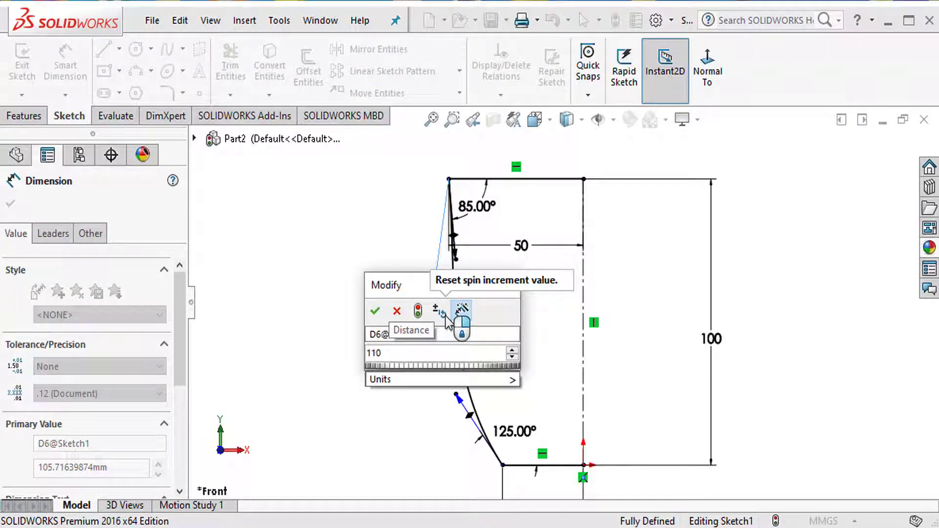
pyautogui.press('Return')
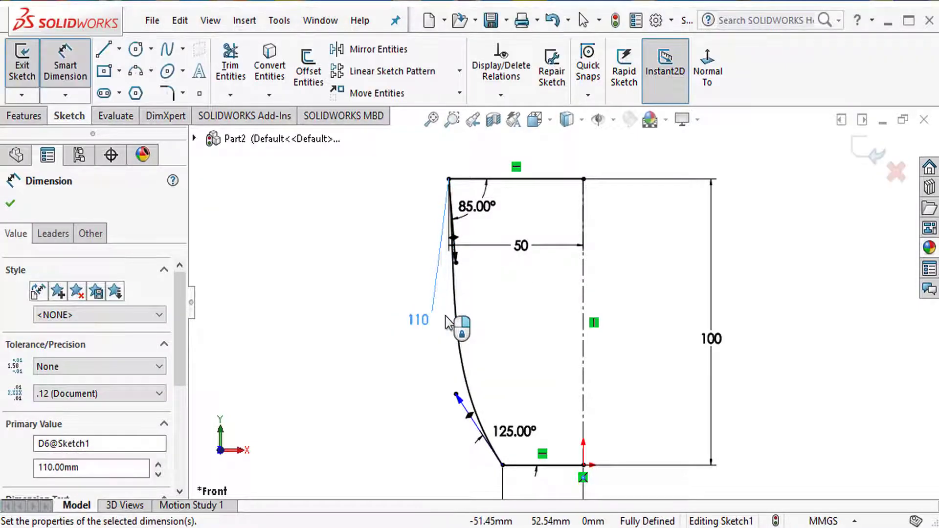
# Dimension the tangent magnitude of the spline's lower handle as 65 mm
pyautogui.click(446, 389)
pyautogui.click(446, 391)
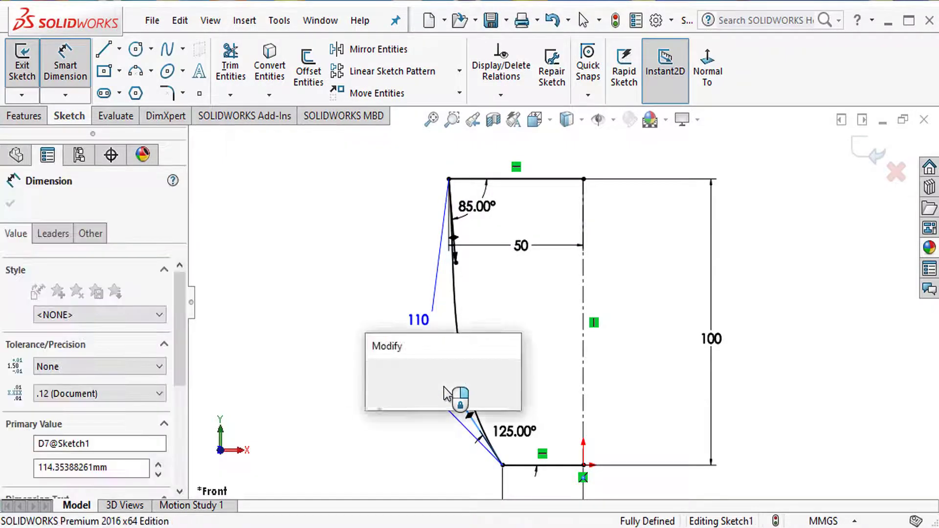
pyautogui.write('65')
pyautogui.press('Return')
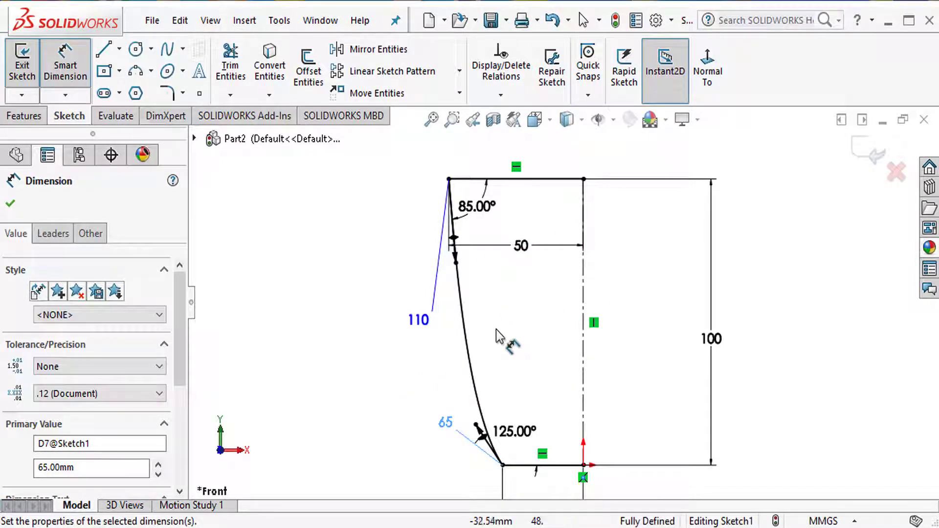
pyautogui.press('Escape')
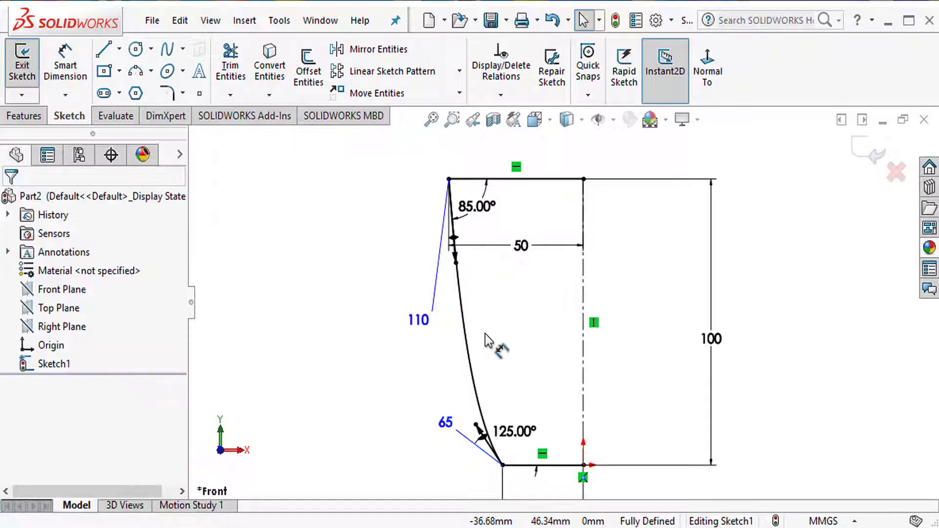
# Revolve the automatically closed profile 360 degrees around the vertical centerline as a solid boss
pyautogui.click(21, 116)
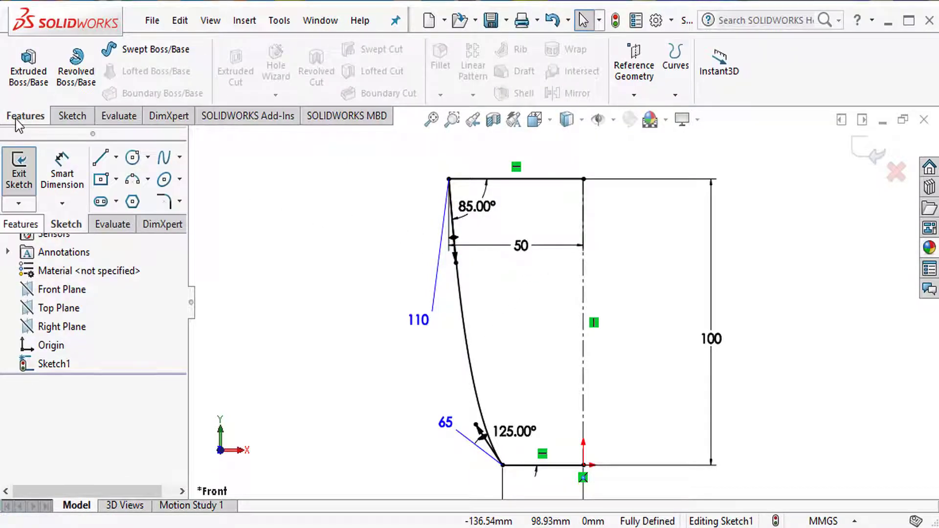
pyautogui.click(74, 82)
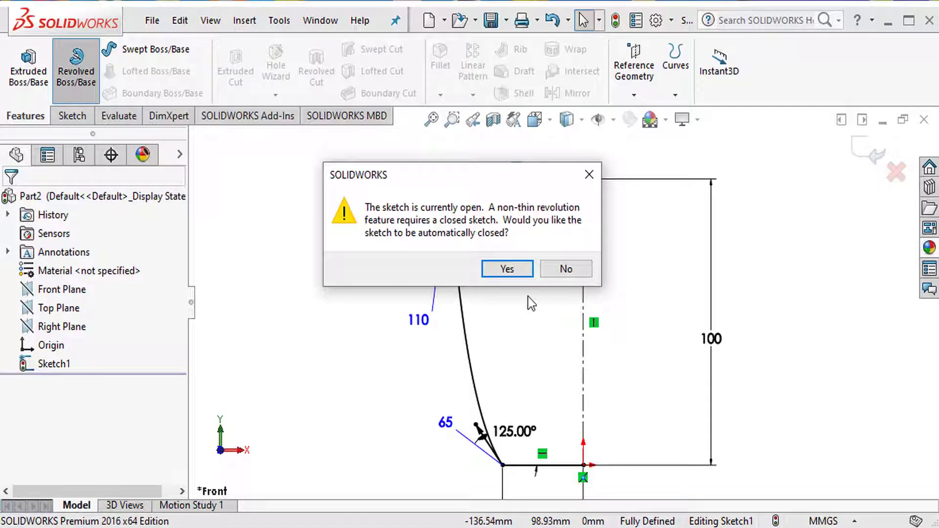
pyautogui.click(508, 269)
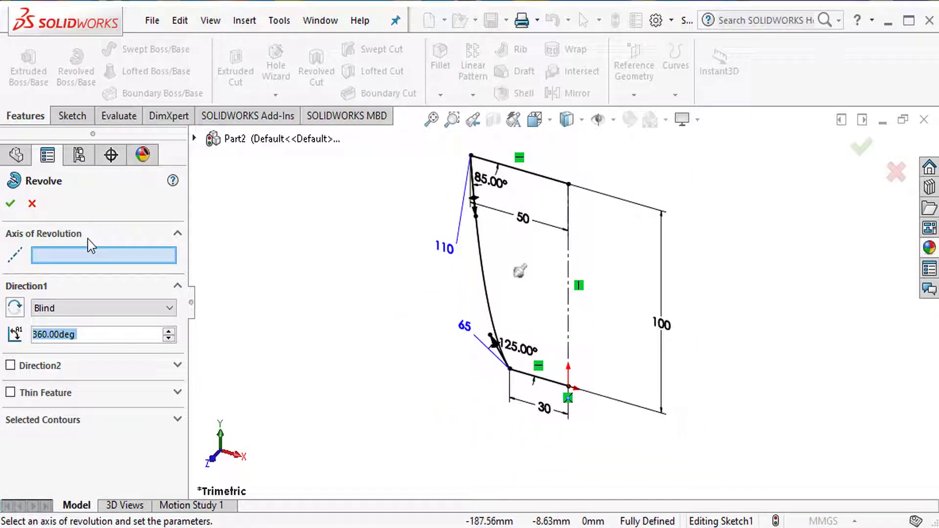
pyautogui.click(569, 304)
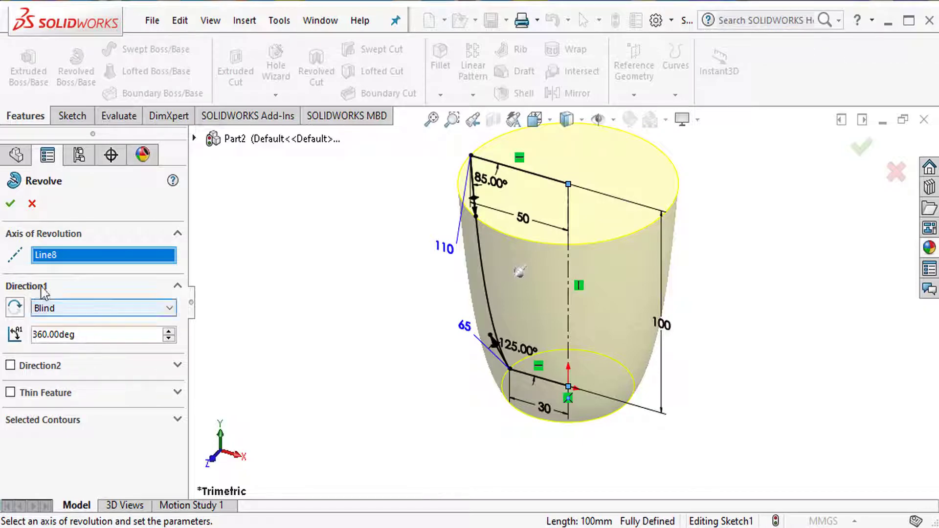
pyautogui.click(10, 209)
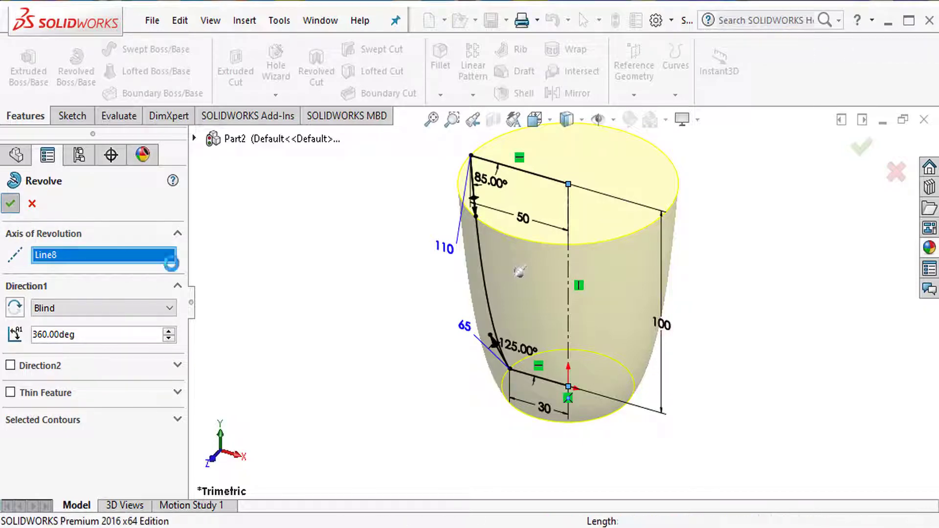
# Start a new sketch on the Front Plane of the revolved body
pyautogui.moveTo(712, 383)
pyautogui.mouseDown(button='middle')
pyautogui.moveTo(698, 373)
pyautogui.moveTo(719, 270)
pyautogui.moveTo(630, 331)
pyautogui.moveTo(631, 313)
pyautogui.moveTo(732, 283)
pyautogui.moveTo(778, 308)
pyautogui.moveTo(719, 314)
pyautogui.moveTo(736, 319)
pyautogui.moveTo(737, 307)
pyautogui.moveTo(738, 316)
pyautogui.mouseUp(button='middle')
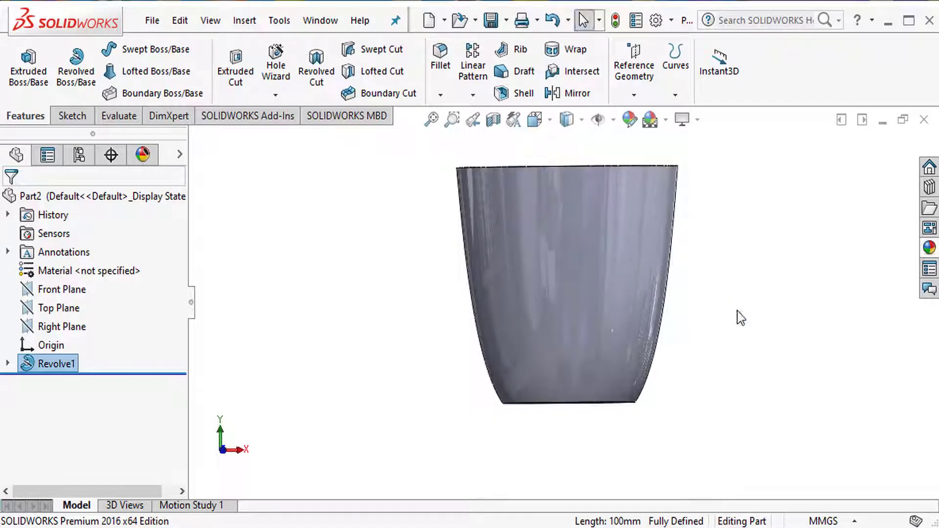
pyautogui.click(77, 294)
pyautogui.click(90, 267)
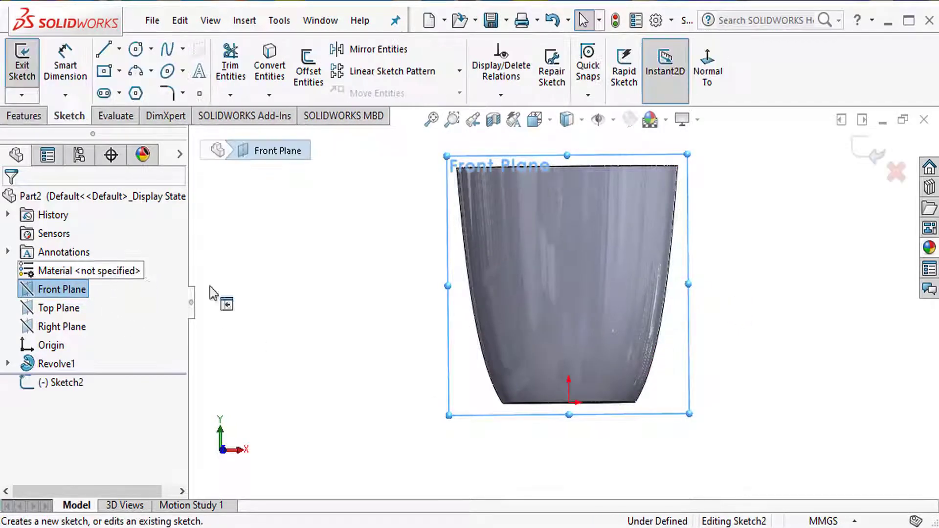
# Face the sketch plane and sketch a slanted centerline just inside the cup's right wall, from near the rim to near the base
pyautogui.click(709, 79)
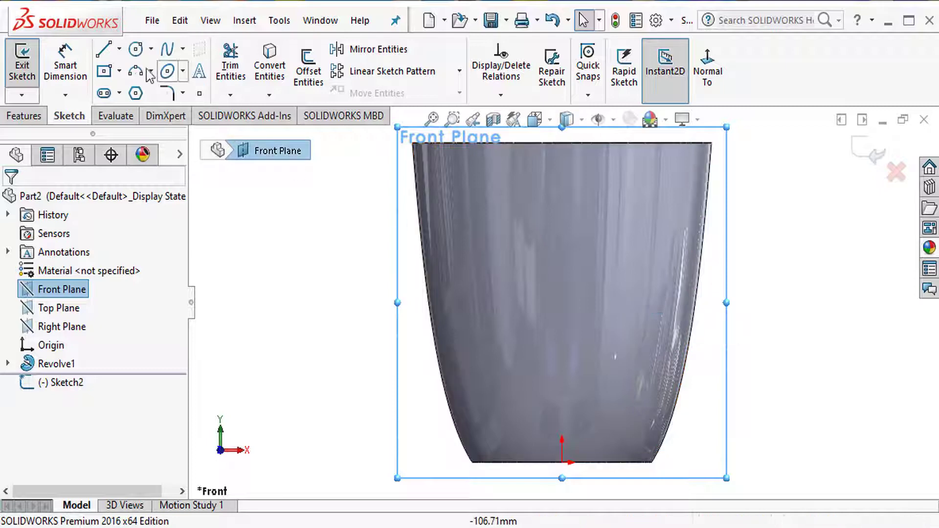
pyautogui.click(119, 49)
pyautogui.click(128, 91)
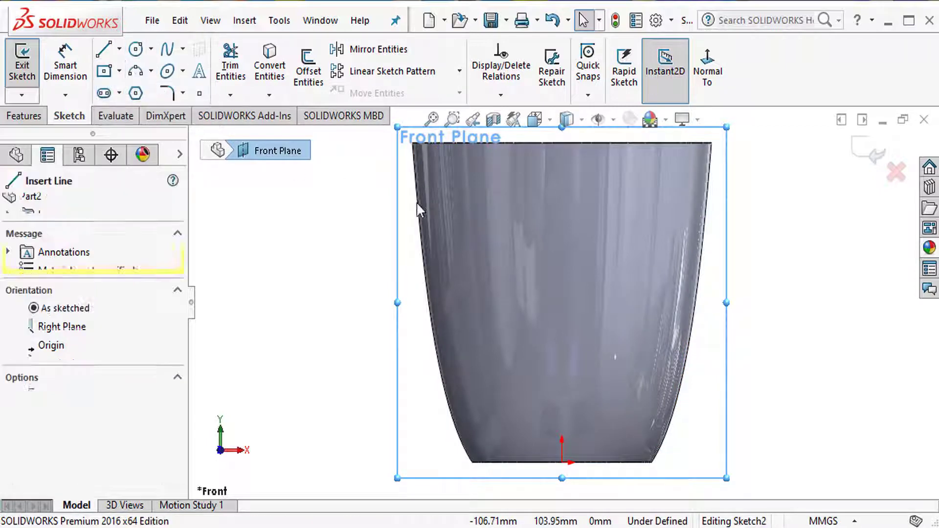
pyautogui.click(695, 173)
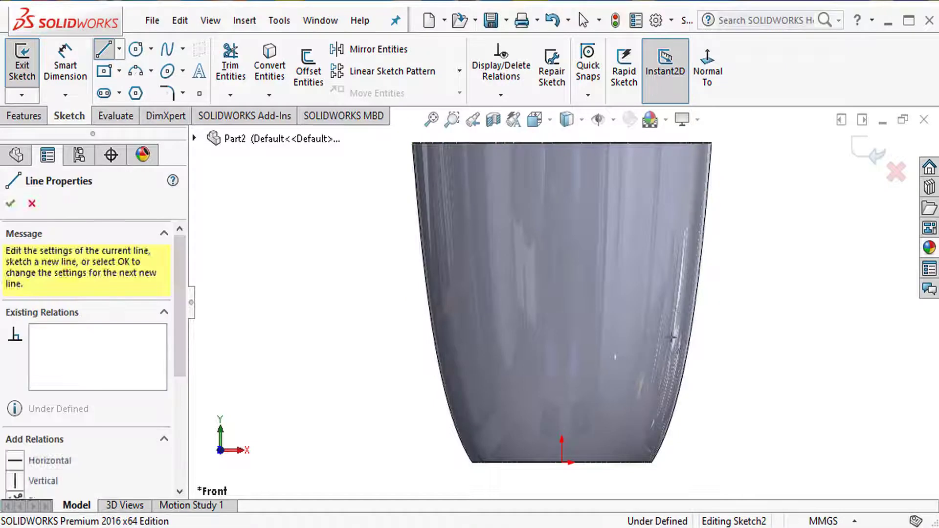
pyautogui.click(663, 398)
pyautogui.press('Escape')
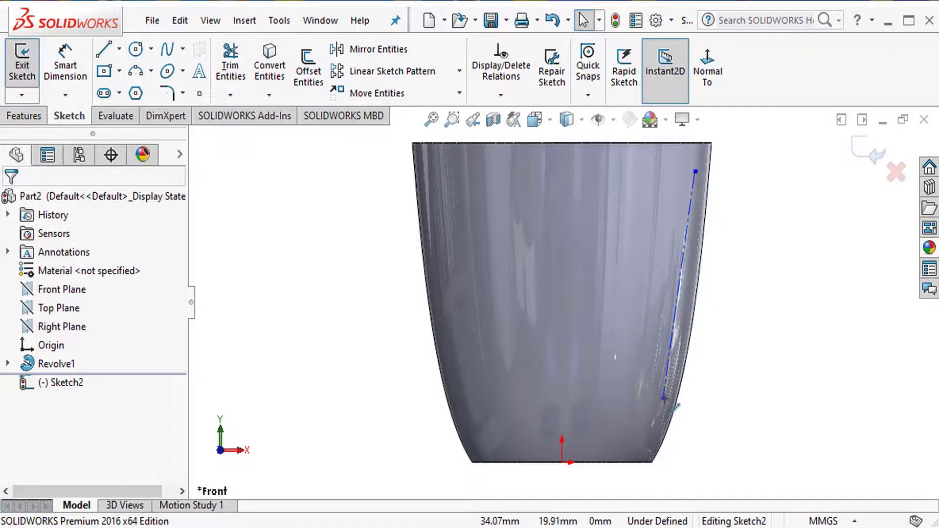
# Dimension the centerline's lower endpoint 15 mm vertically above the cup's lower-right corner
pyautogui.click(64, 64)
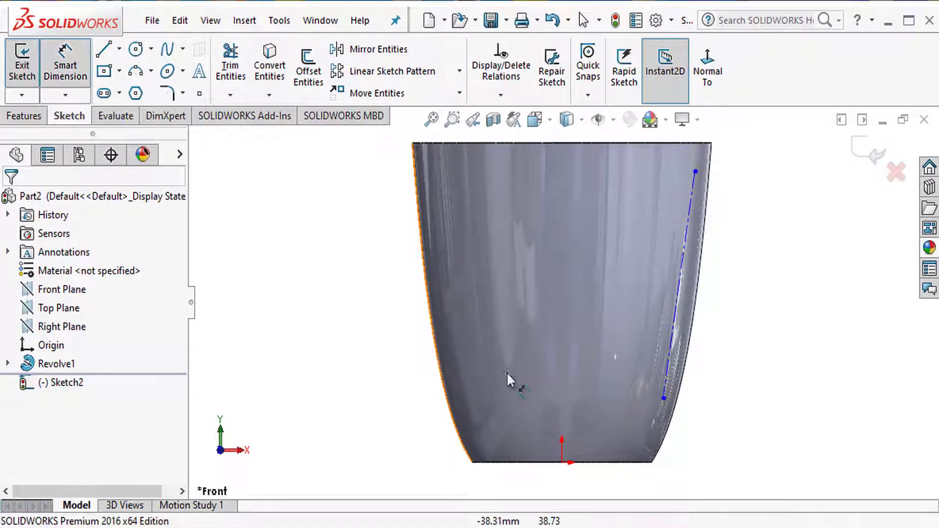
pyautogui.click(664, 399)
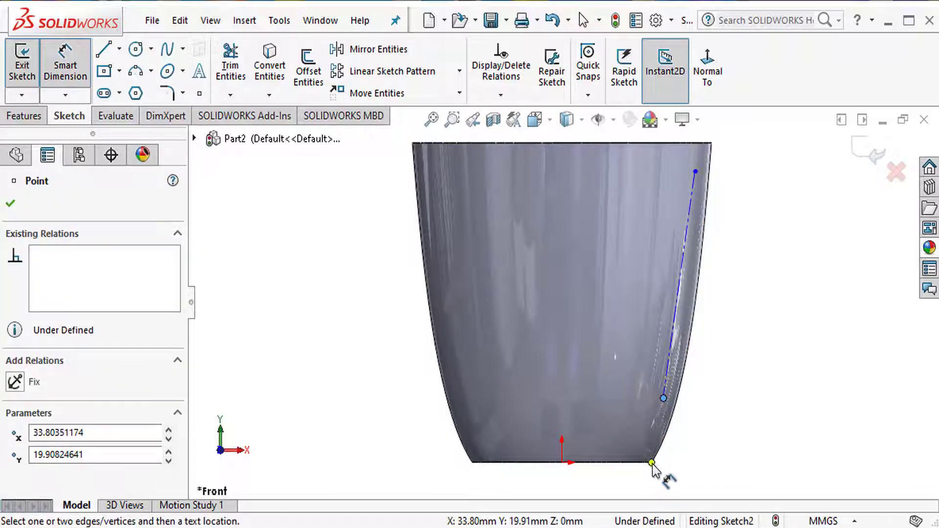
pyautogui.click(651, 462)
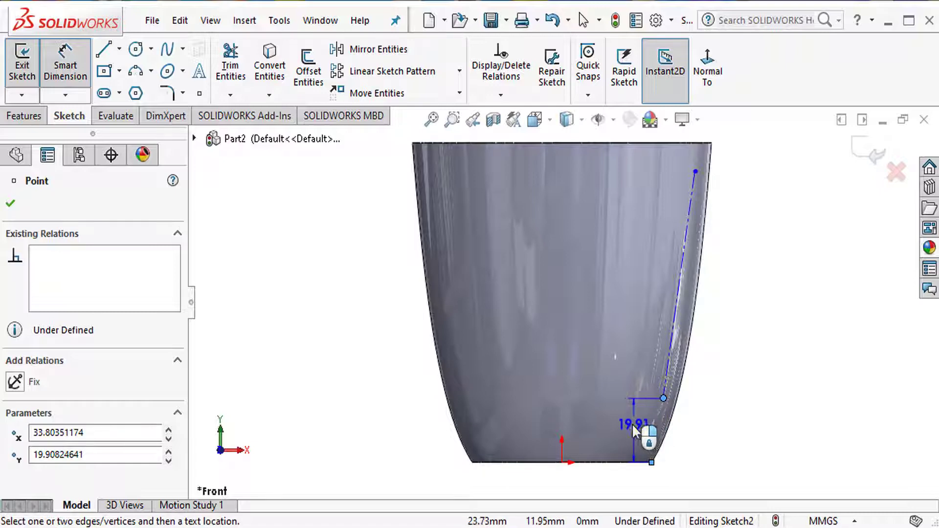
pyautogui.click(630, 423)
pyautogui.write('15')
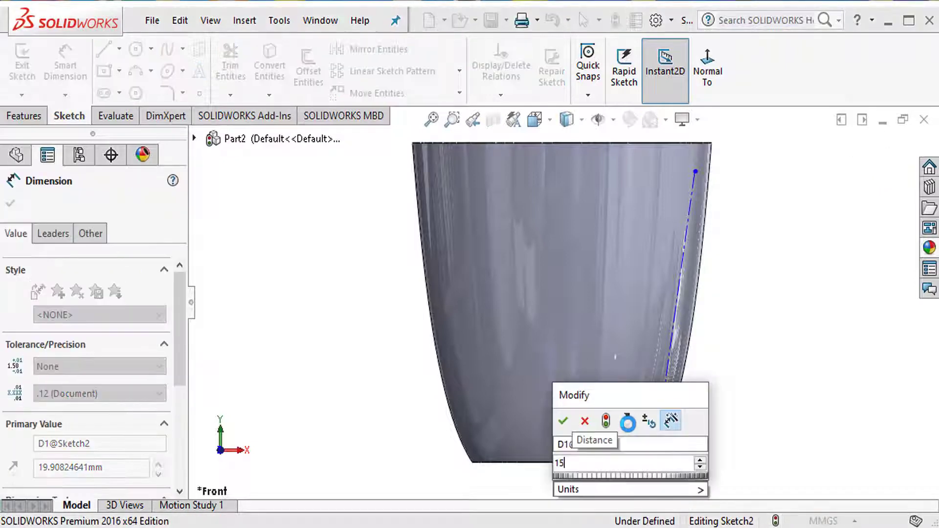
pyautogui.press('Return')
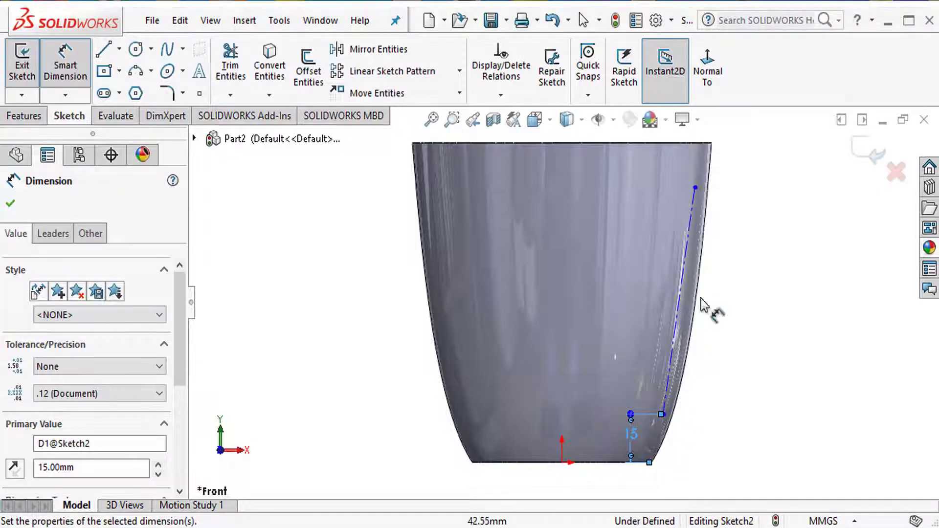
# Dimension the centerline's upper endpoint 15 mm below the cup's rim
pyautogui.click(695, 188)
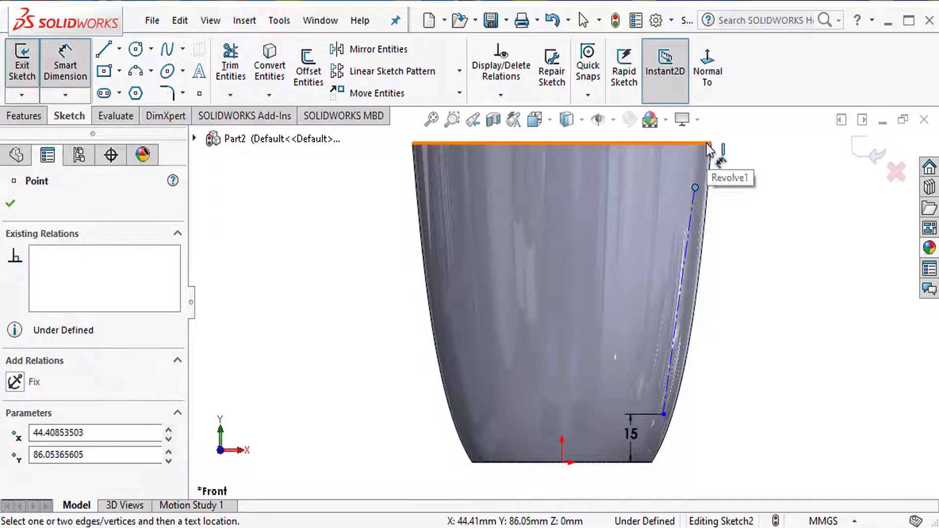
pyautogui.click(708, 144)
pyautogui.click(649, 166)
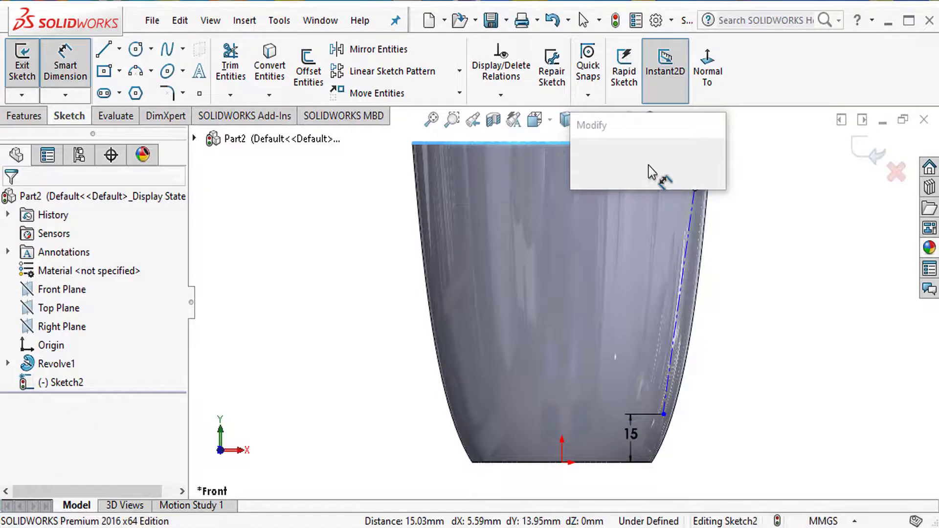
pyautogui.write('15')
pyautogui.press('Return')
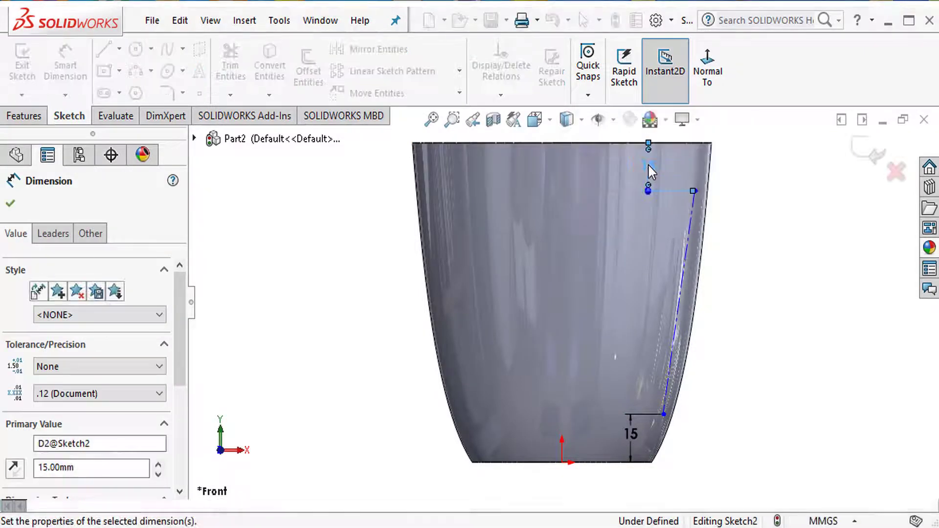
# Dimension the centerline's upper endpoint 5 mm horizontally from the rim's right corner
pyautogui.click(704, 182)
pyautogui.click(710, 142)
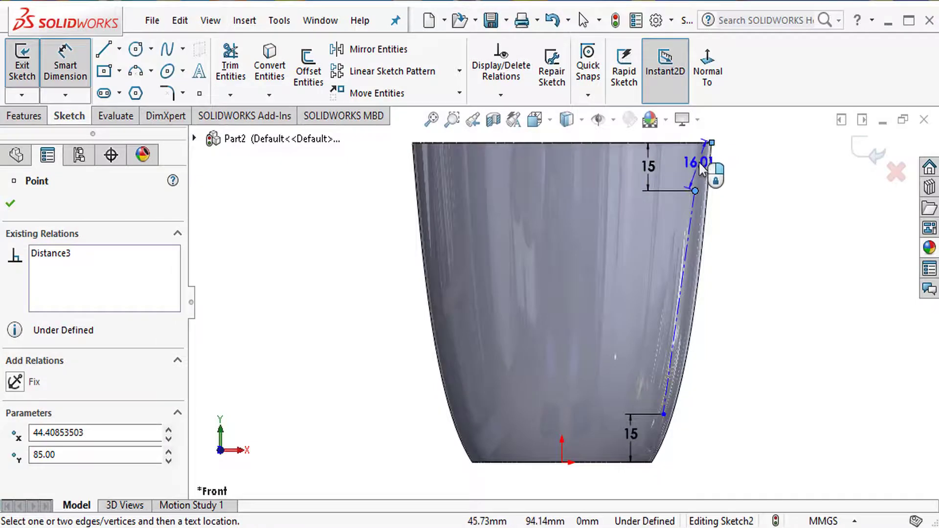
pyautogui.click(702, 142)
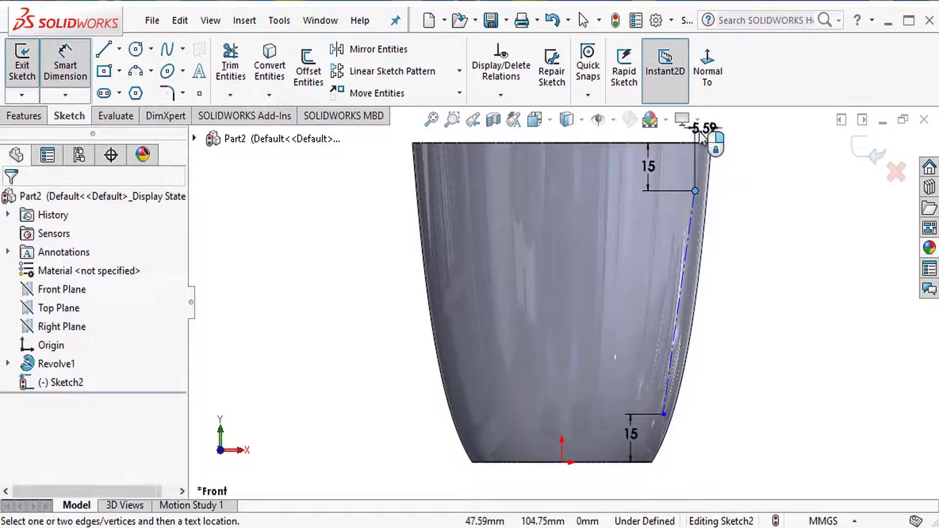
pyautogui.press('Return')
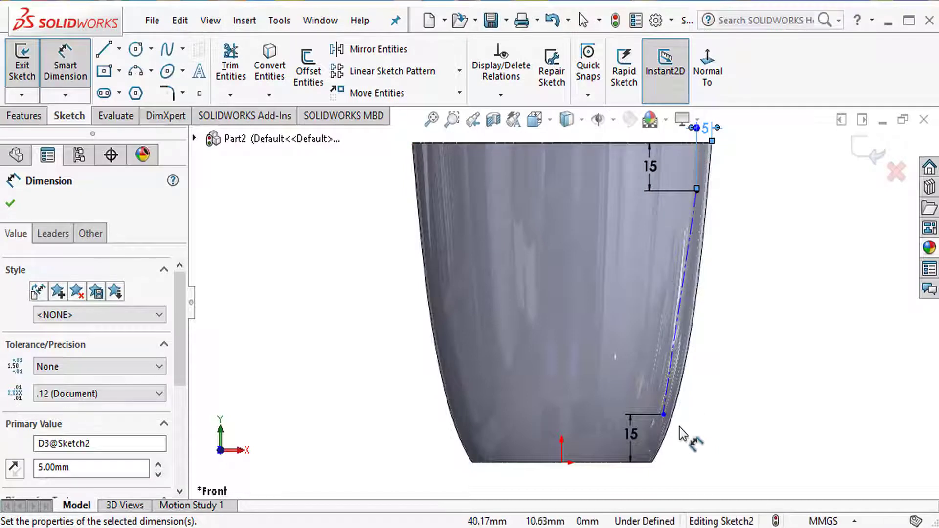
# Dimension the centerline's lower endpoint 5 mm horizontally from the base's right corner
pyautogui.click(665, 415)
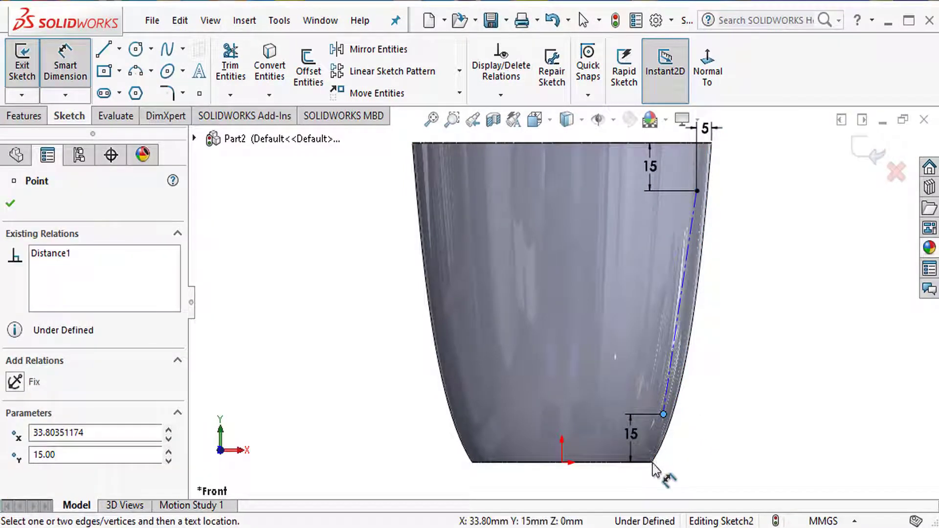
pyautogui.click(652, 463)
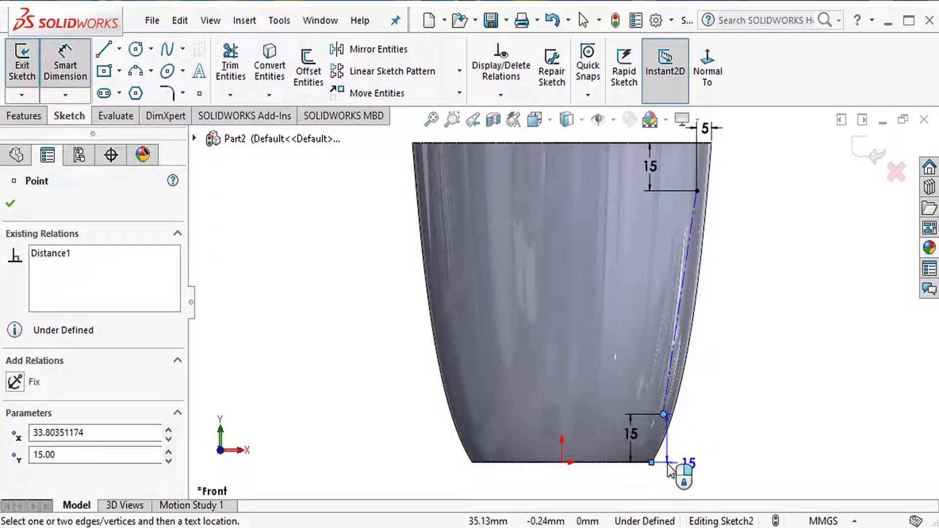
pyautogui.click(664, 483)
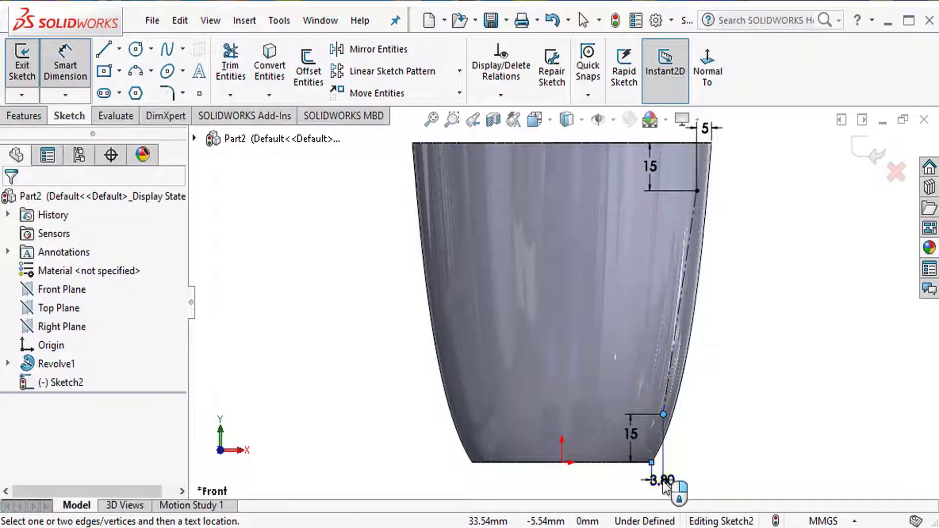
pyautogui.press('Return')
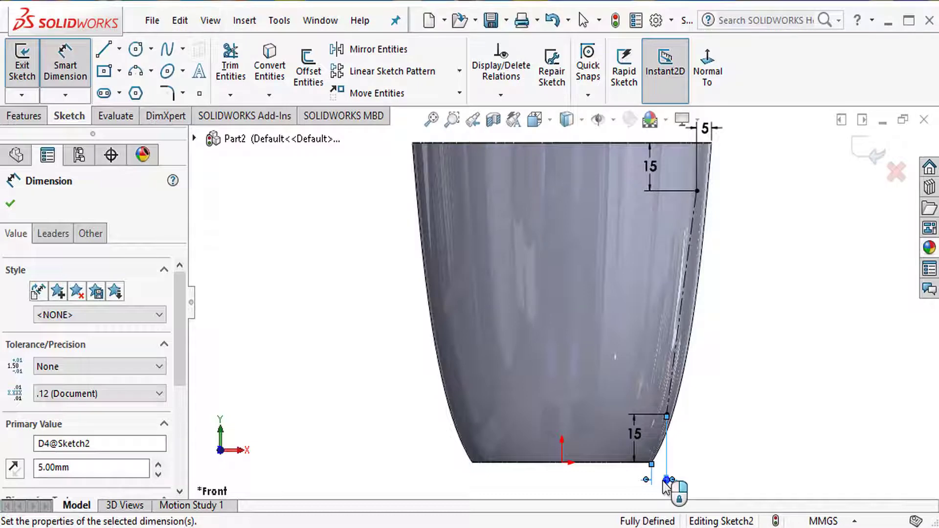
pyautogui.click(870, 158)
pyautogui.click(869, 158)
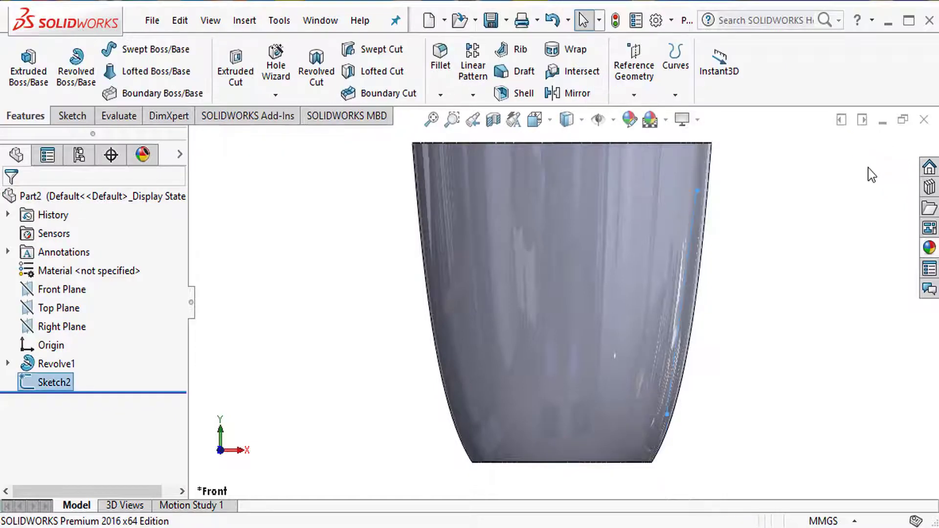
pyautogui.press('z')
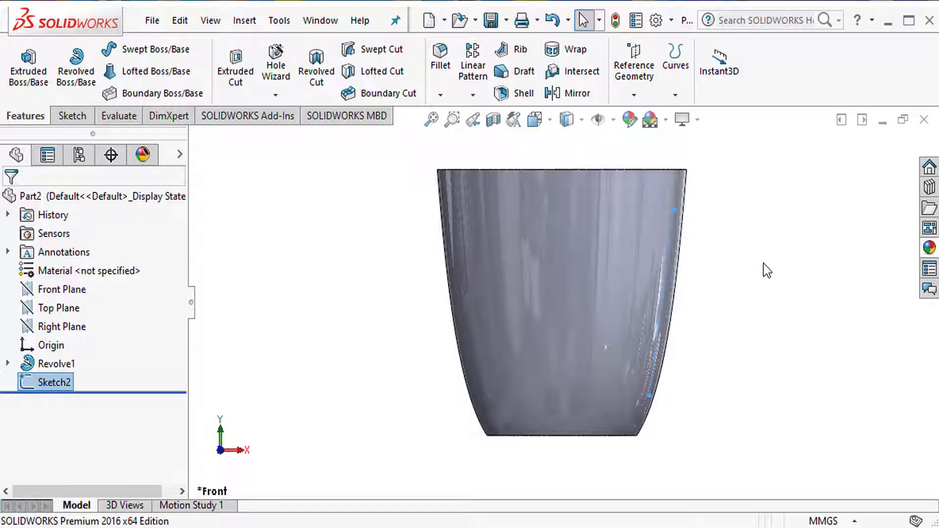
pyautogui.click(285, 362)
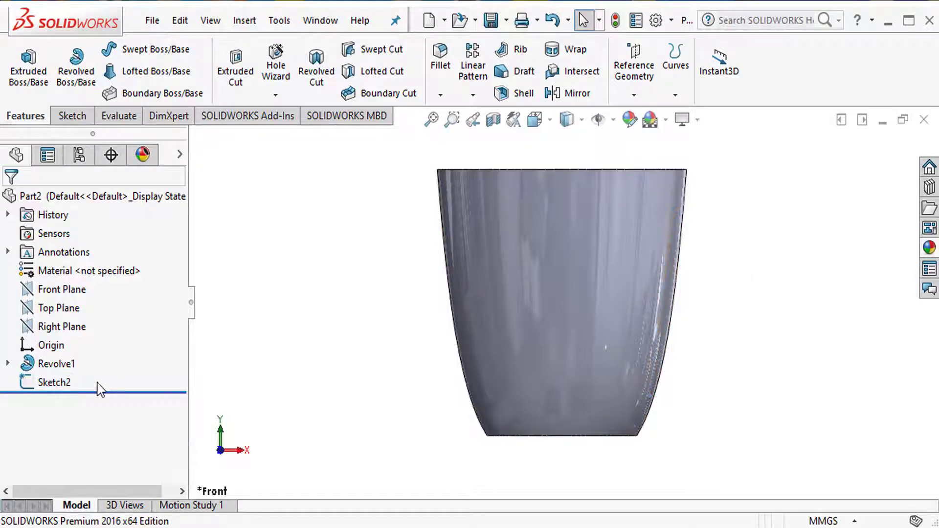
pyautogui.click(50, 385)
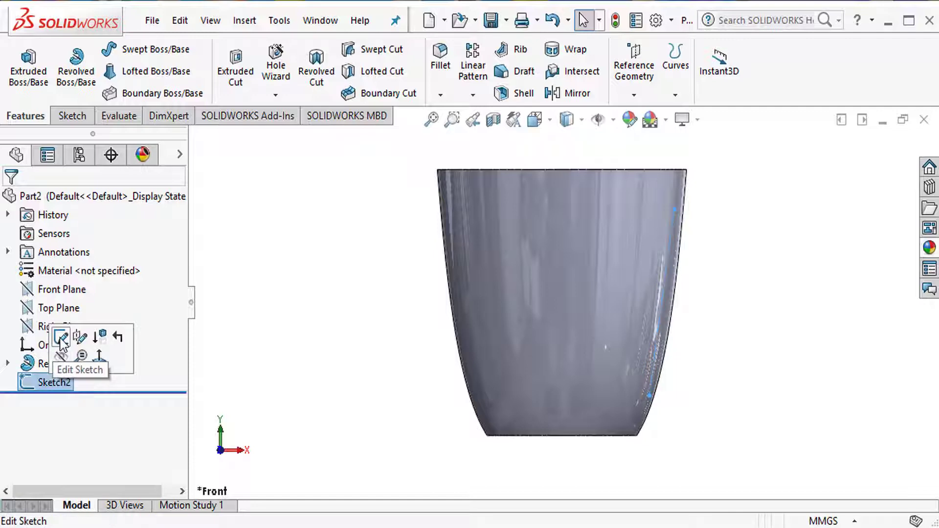
pyautogui.click(60, 339)
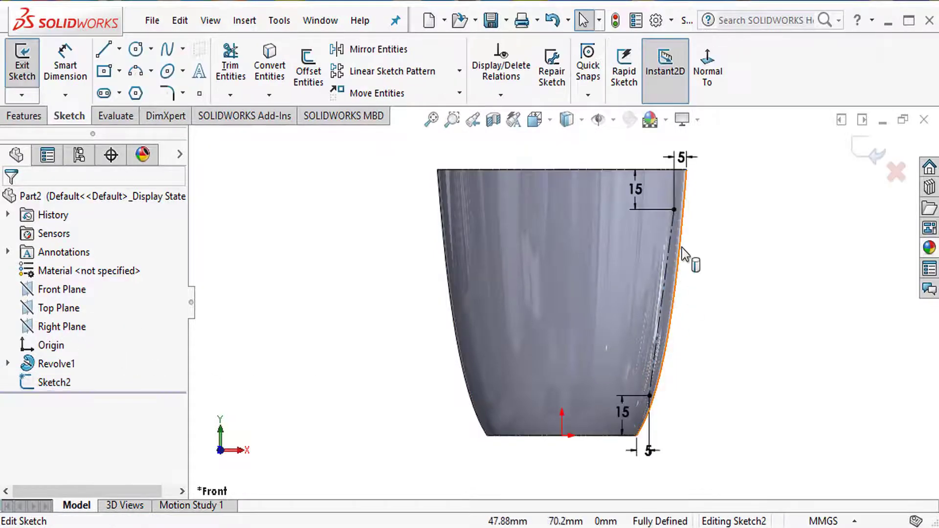
# Draw a two-point spline from the centerline's upper endpoint to its lower endpoint
pyautogui.click(184, 49)
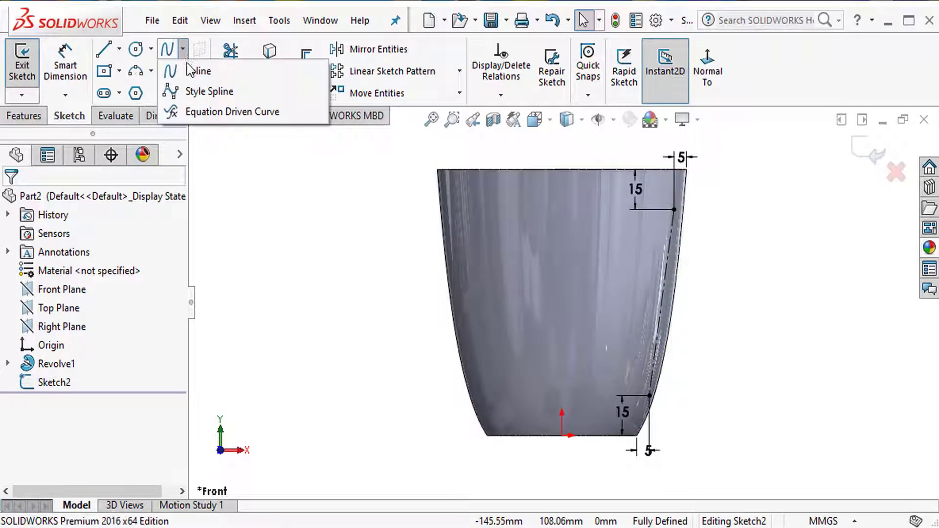
pyautogui.click(204, 78)
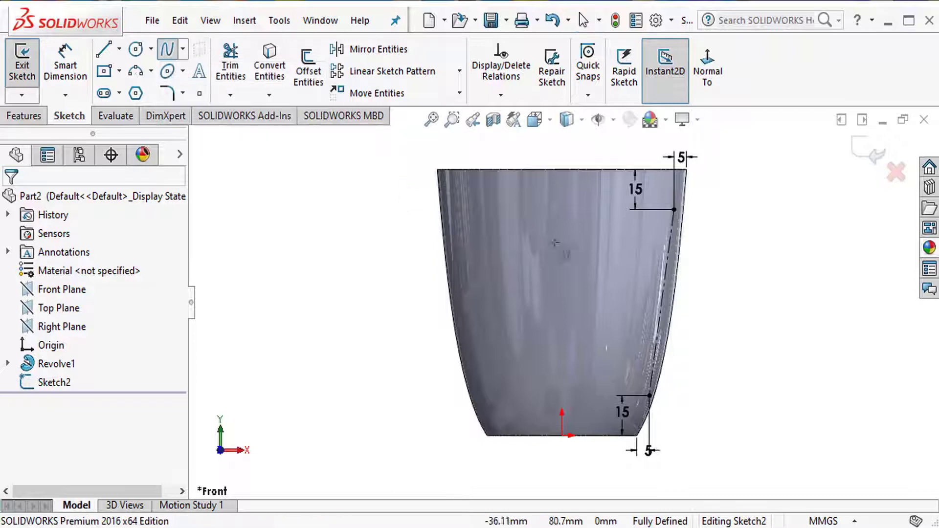
pyautogui.click(674, 209)
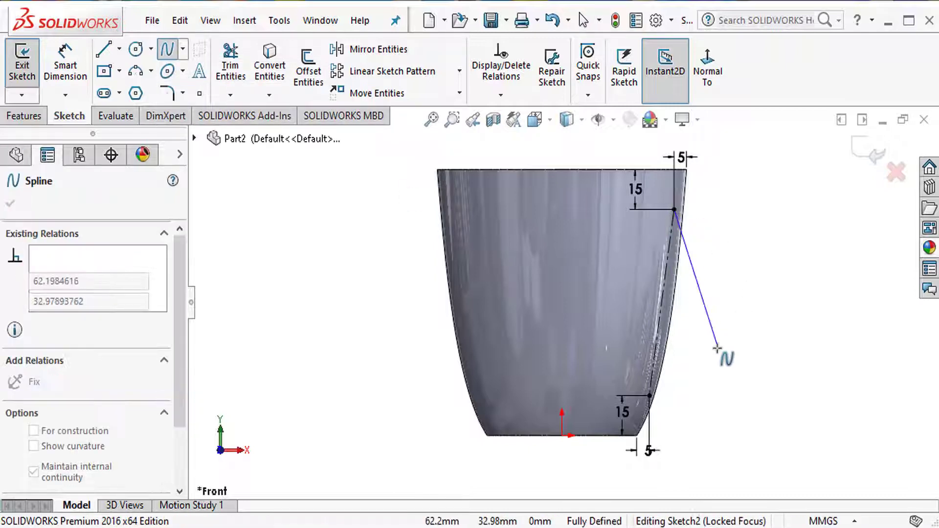
pyautogui.click(650, 395)
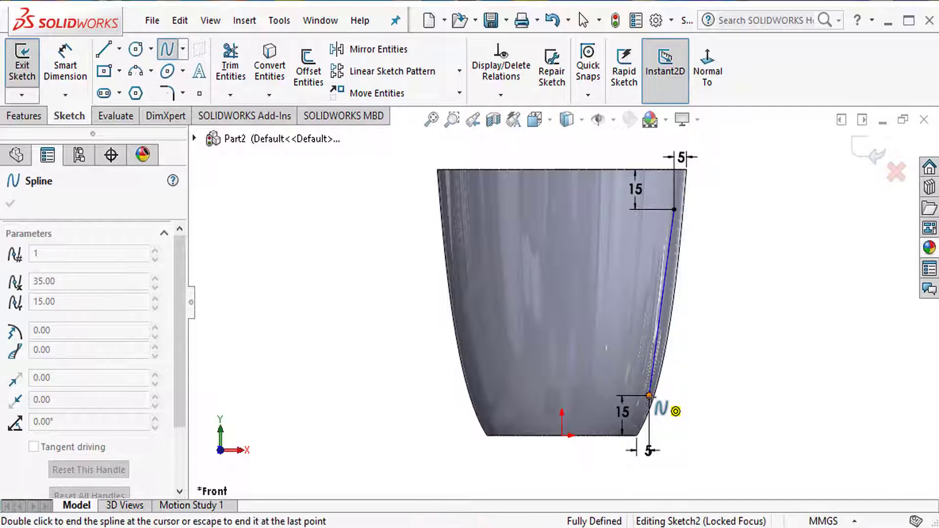
pyautogui.doubleClick(651, 398)
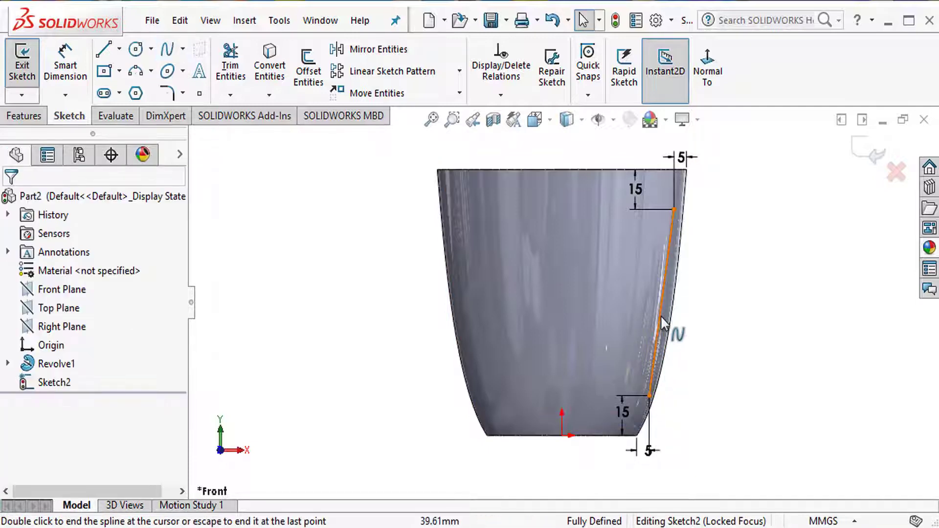
pyautogui.press('Escape')
# Bend the spline outward into a mug-handle curve by pulling its upper and lower tangent handles away from the cup wall
pyautogui.click(685, 327)
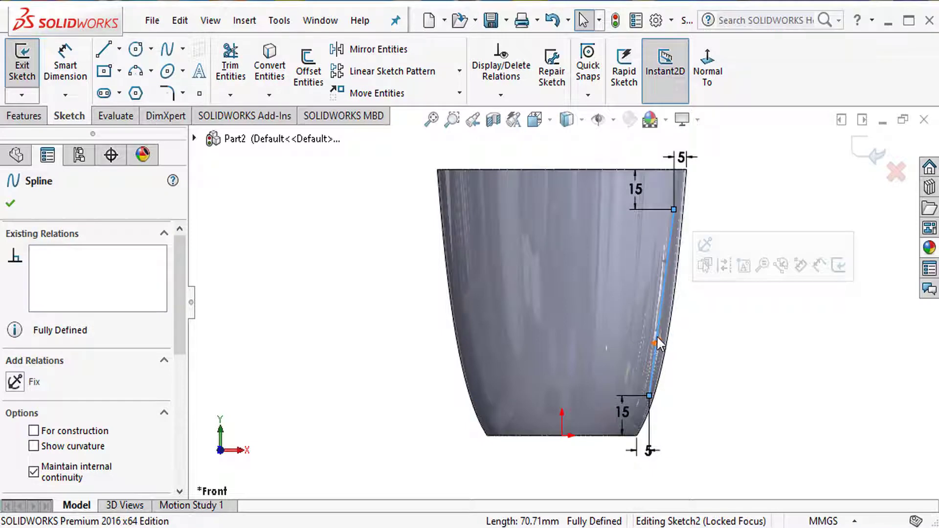
pyautogui.moveTo(658, 343); pyautogui.dragTo(775, 213)
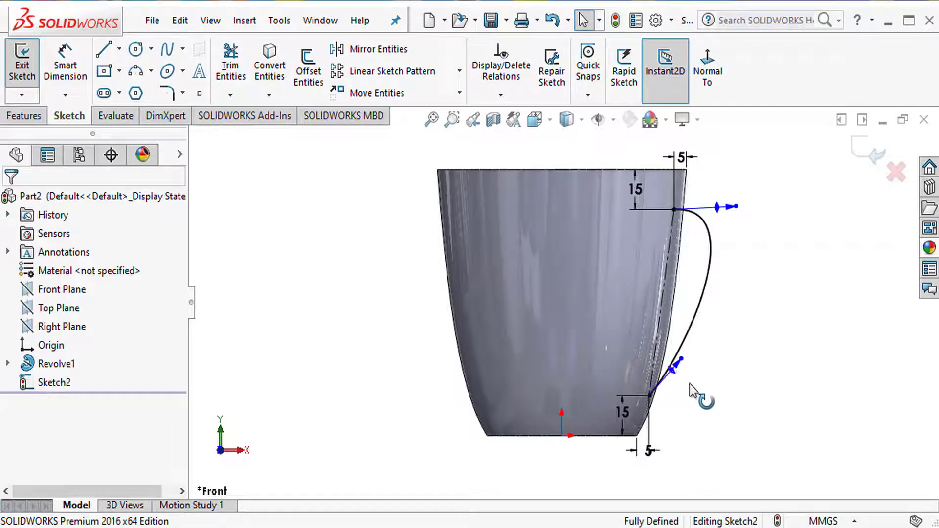
pyautogui.moveTo(689, 384); pyautogui.dragTo(694, 388)
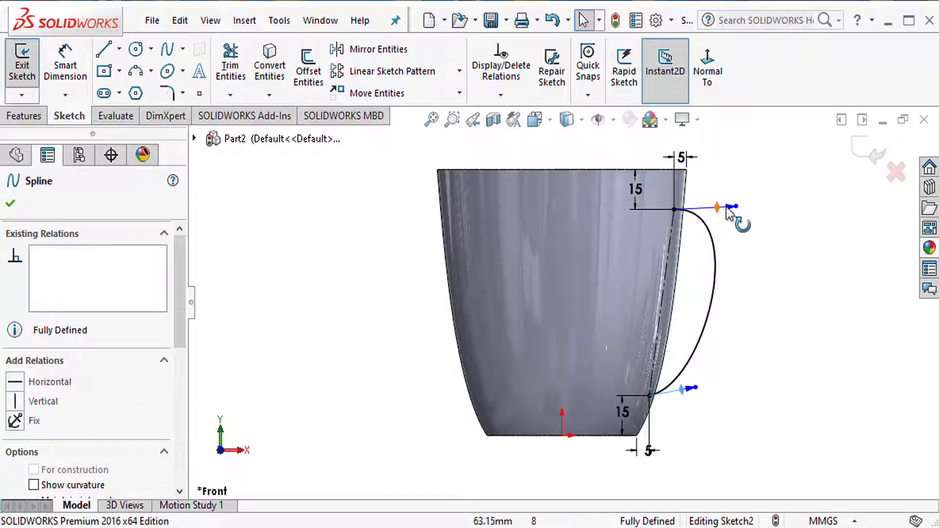
pyautogui.moveTo(734, 208); pyautogui.dragTo(786, 180)
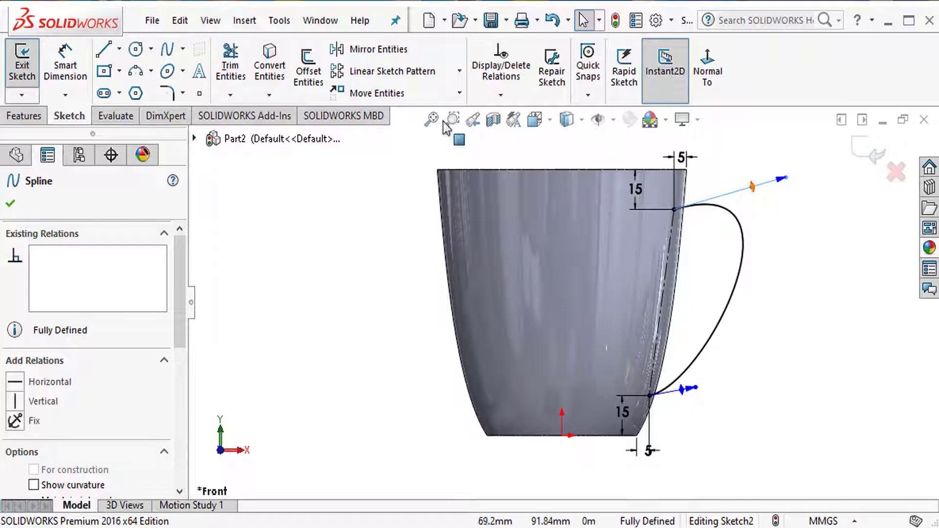
# Dimension the spline's upper tangent handle with a length value of 140 mm
pyautogui.click(64, 78)
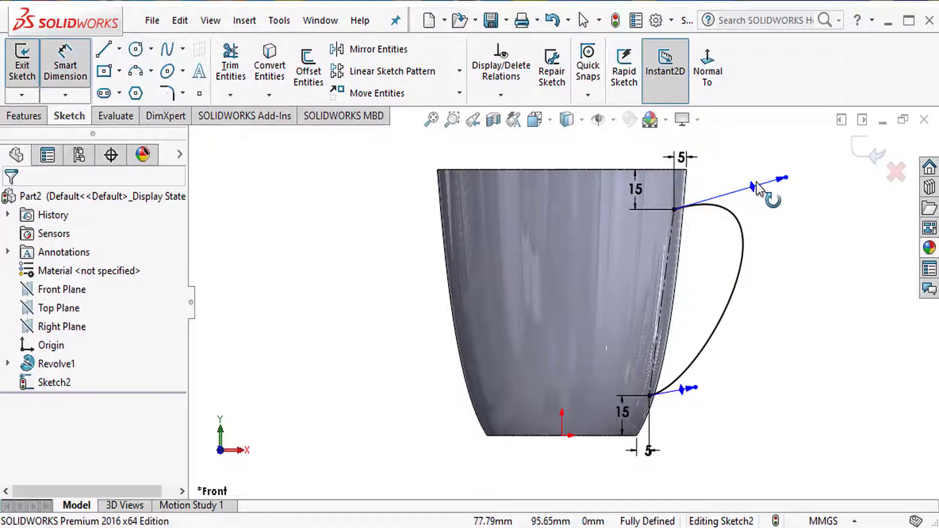
pyautogui.click(777, 177)
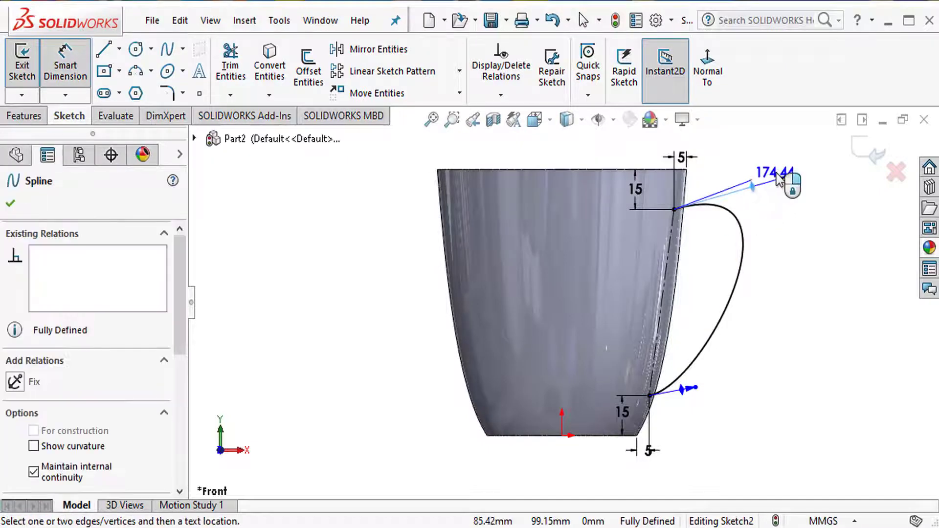
pyautogui.click(801, 182)
pyautogui.write('140')
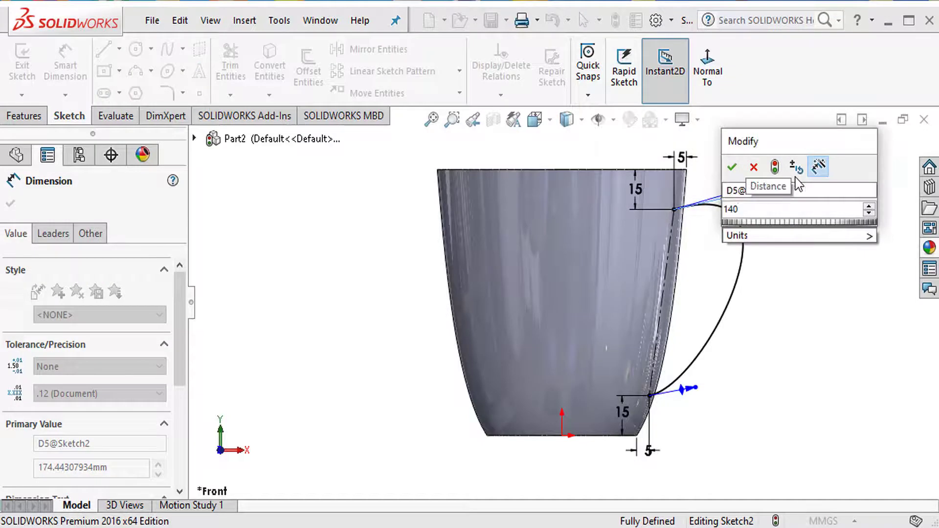
pyautogui.press('Return')
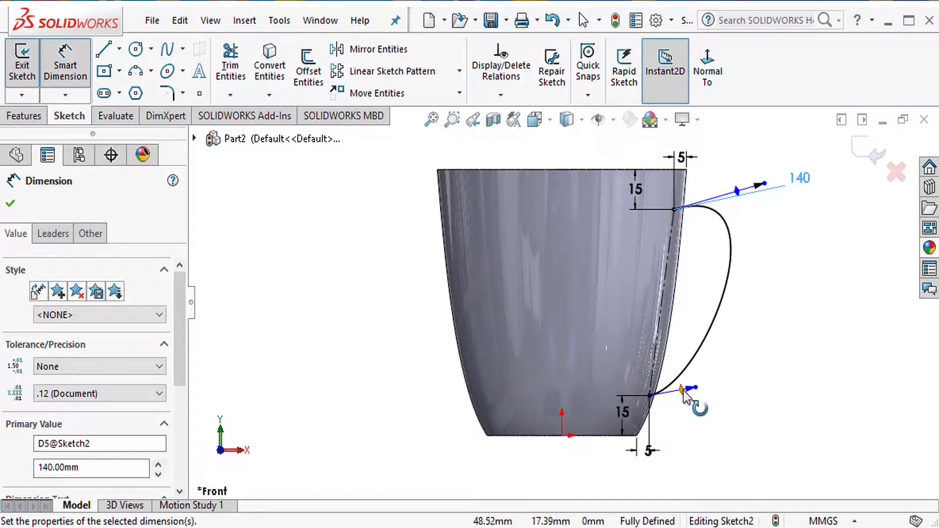
# Dimension the spline's lower tangent handle with a length value of 170 mm
pyautogui.click(682, 391)
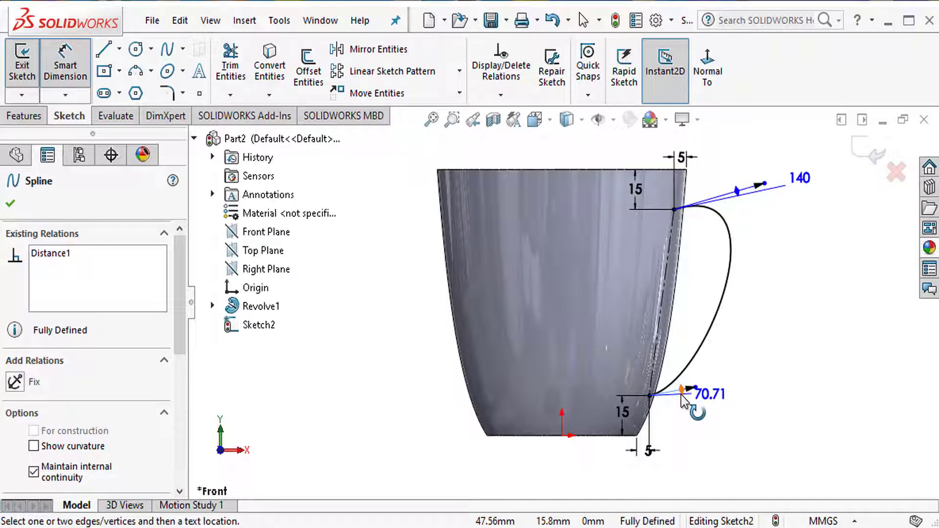
pyautogui.click(744, 410)
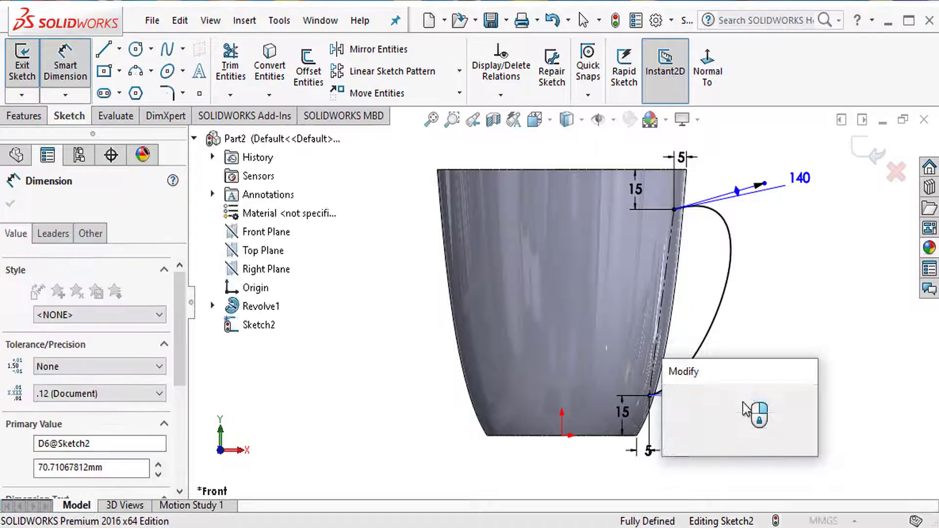
pyautogui.write('170')
pyautogui.press('Return')
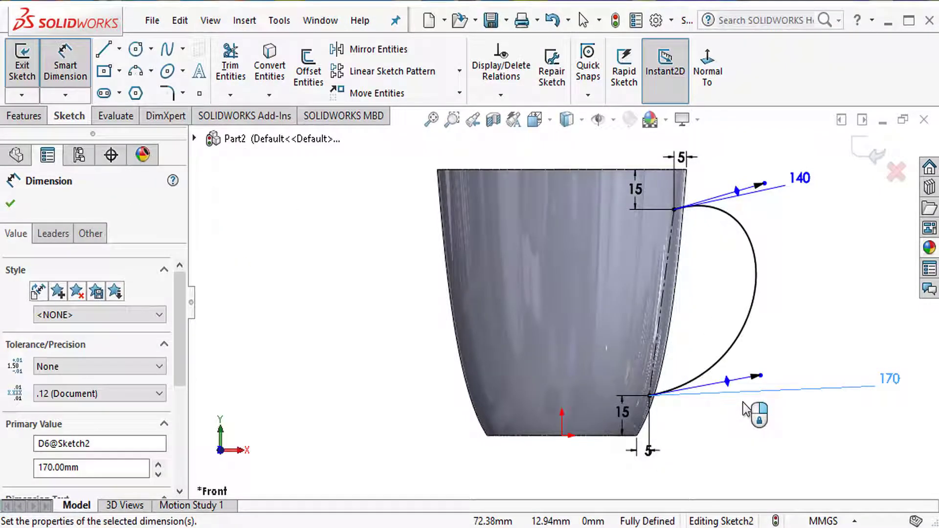
pyautogui.press('Escape')
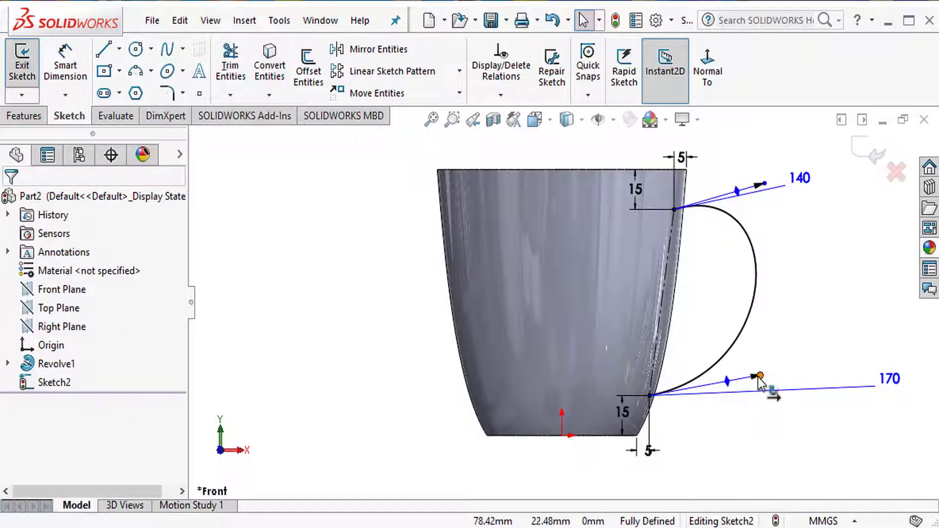
# Fine-tune the direction of the spline's lower and upper tangent handles to smooth the handle curve, and finish the path sketch
pyautogui.moveTo(758, 379)
pyautogui.mouseDown()
pyautogui.moveTo(778, 404)
pyautogui.moveTo(812, 383)
pyautogui.moveTo(802, 365)
pyautogui.moveTo(760, 373)
pyautogui.mouseUp()
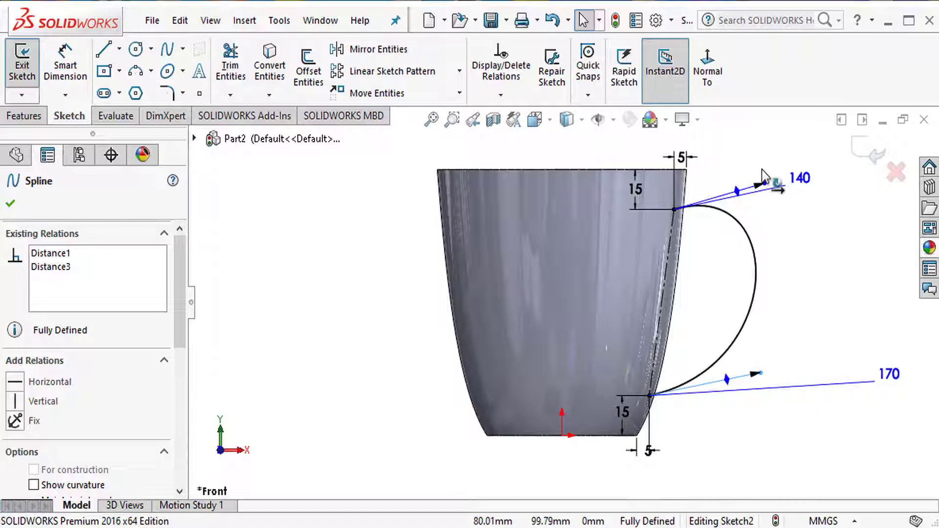
pyautogui.moveTo(766, 180); pyautogui.dragTo(766, 179)
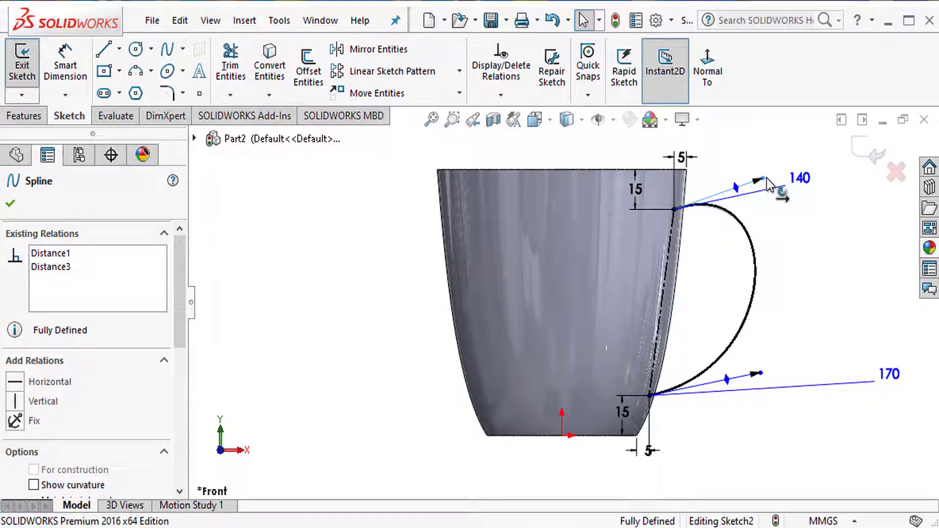
pyautogui.moveTo(766, 179); pyautogui.dragTo(768, 181)
pyautogui.click(782, 270)
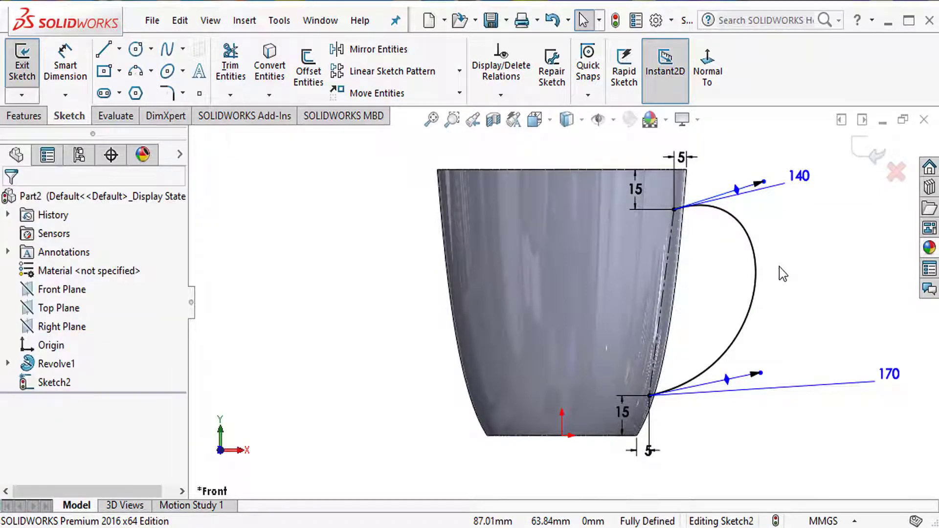
pyautogui.click(867, 160)
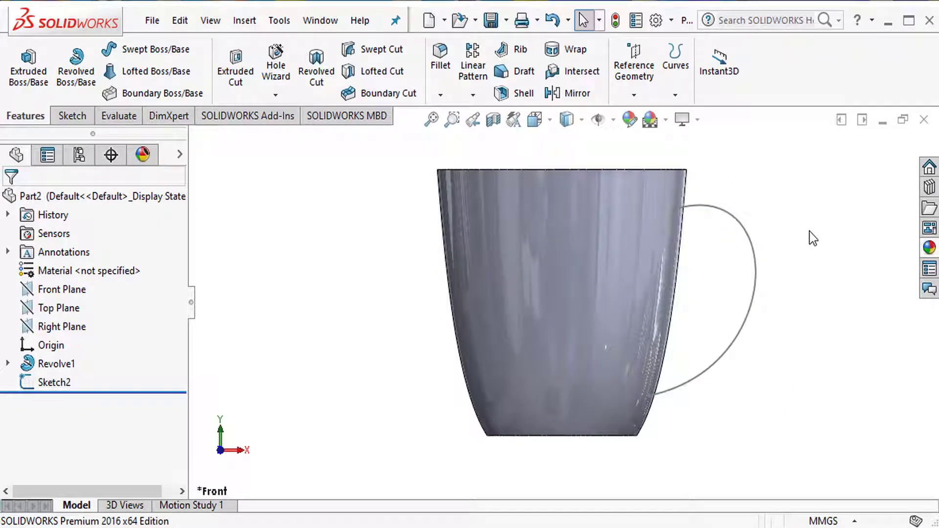
# Create a reference plane through the handle path's upper endpoint, parallel to the Right Plane
pyautogui.click(634, 69)
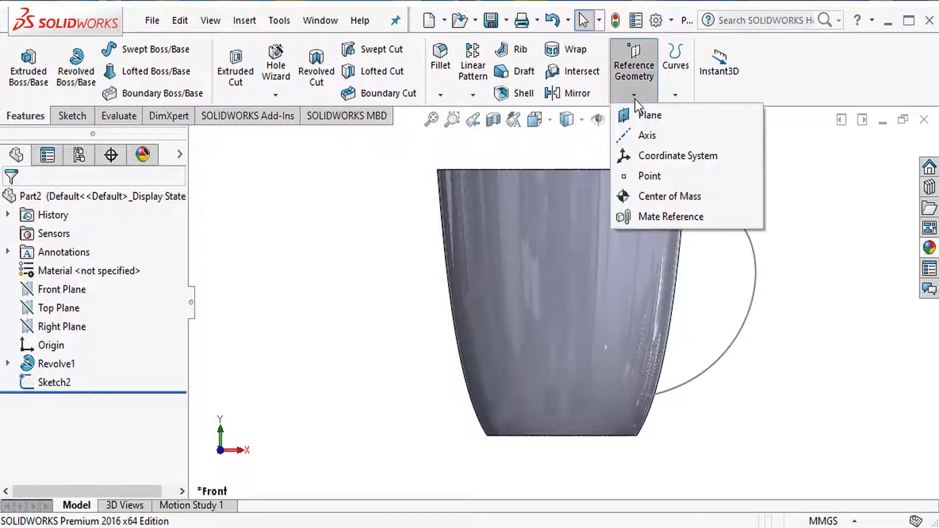
pyautogui.click(653, 119)
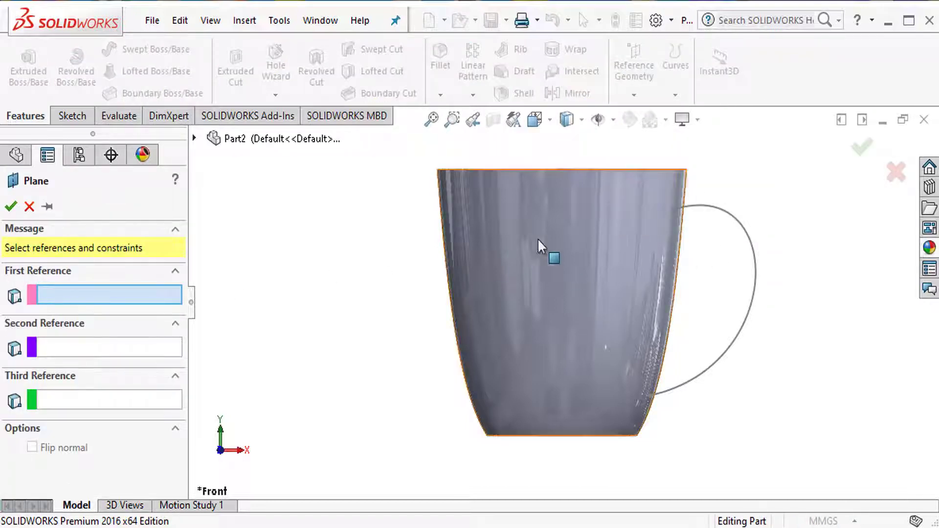
pyautogui.click(673, 210)
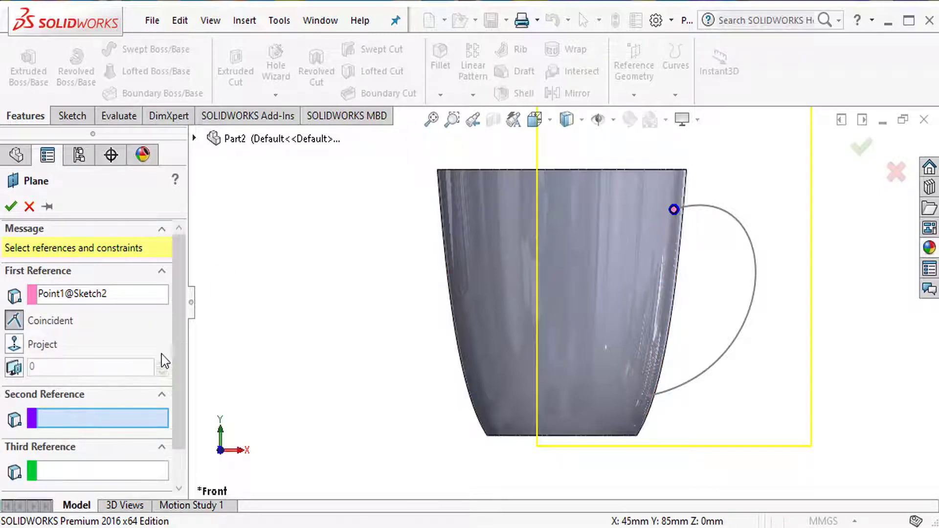
pyautogui.click(195, 138)
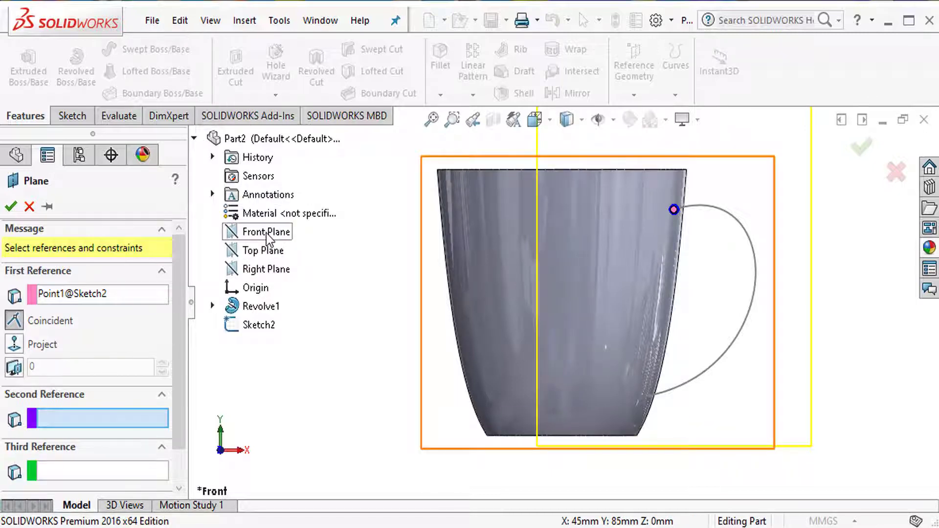
pyautogui.click(268, 269)
pyautogui.moveTo(766, 303); pyautogui.dragTo(744, 286, button='middle')
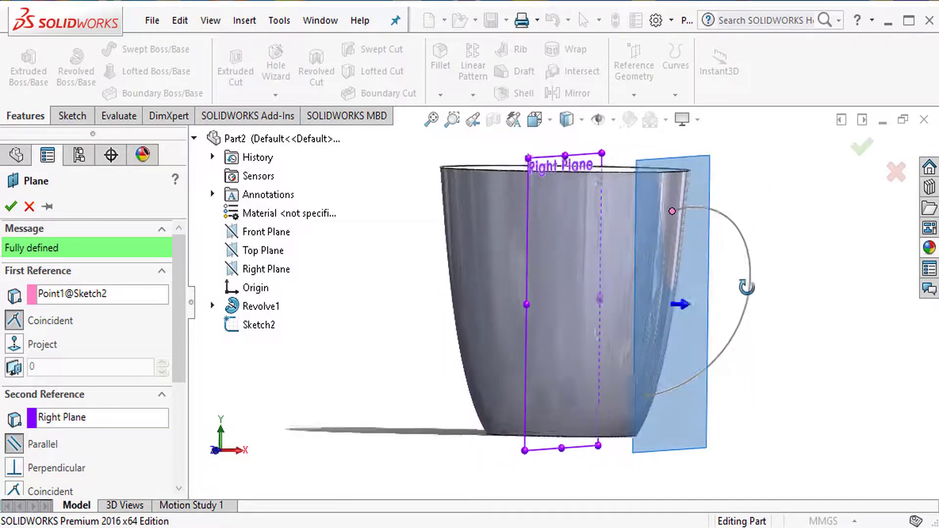
pyautogui.click(863, 149)
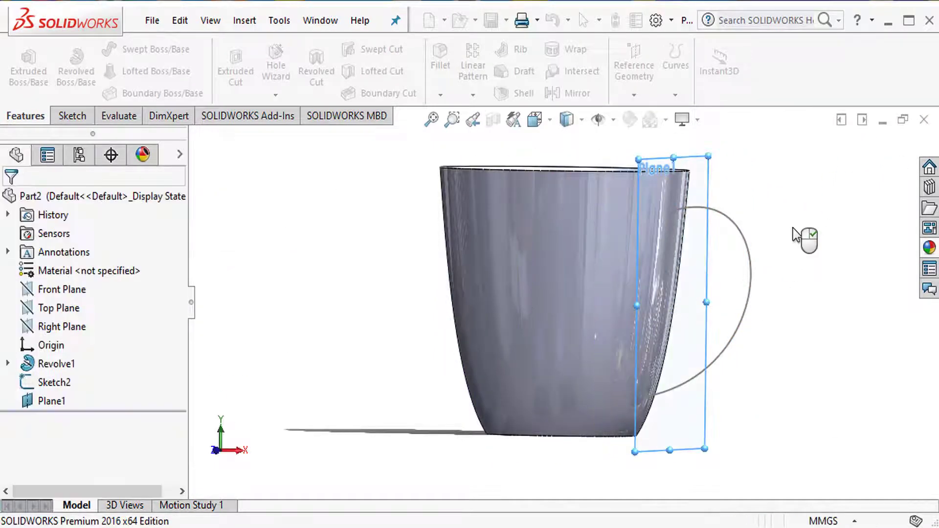
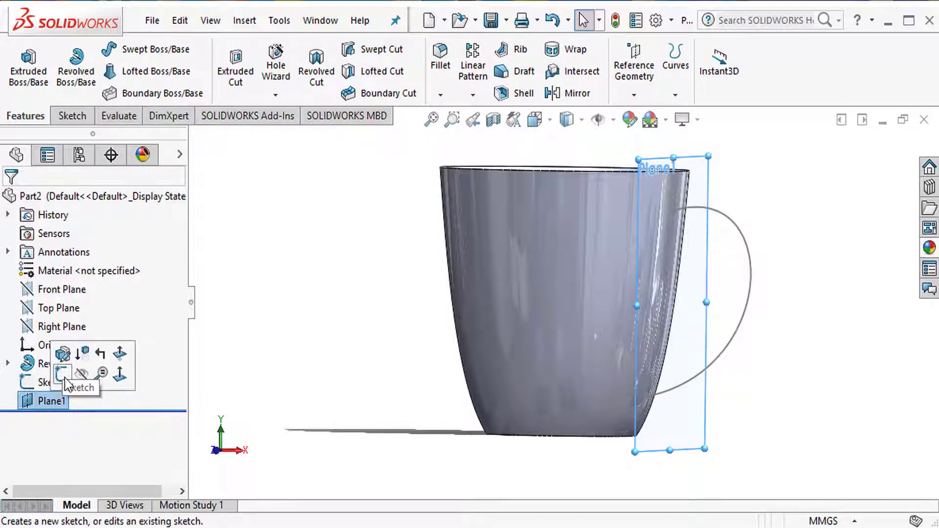
# On the new reference plane, sketch a center rectangle about 18 mm wide and 15 mm high, centered on the handle path's upper endpoint
pyautogui.click(63, 375)
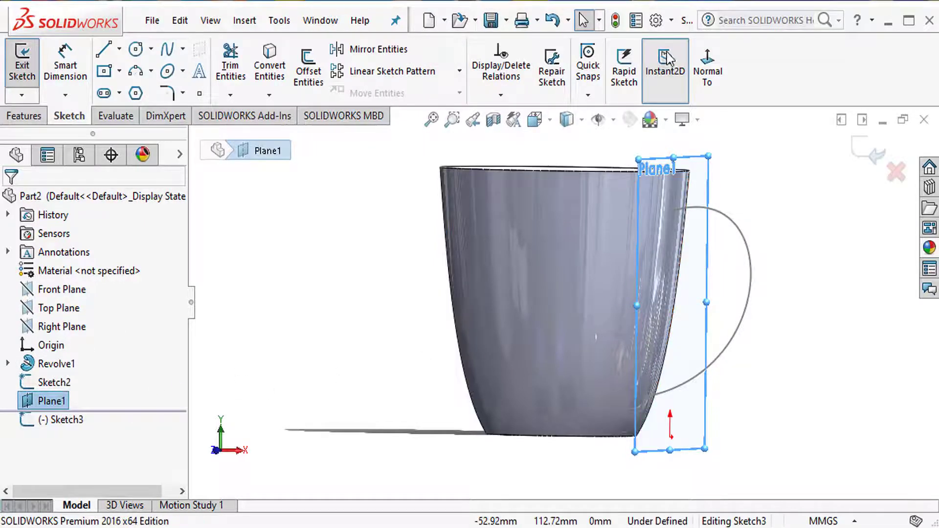
pyautogui.click(716, 86)
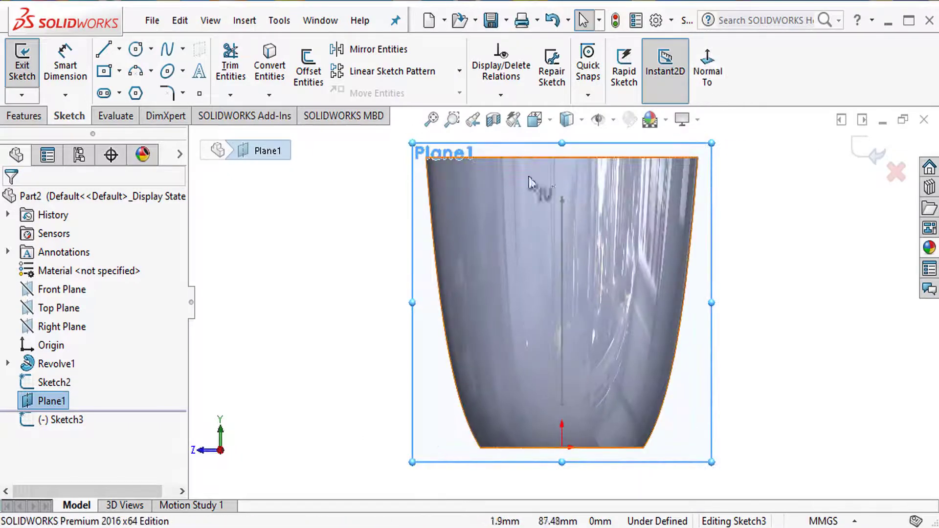
pyautogui.click(118, 71)
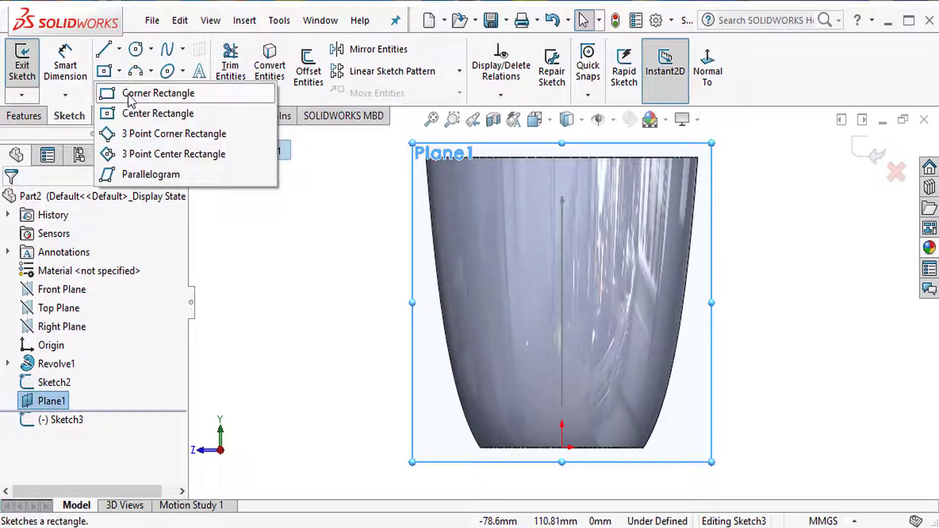
pyautogui.click(137, 117)
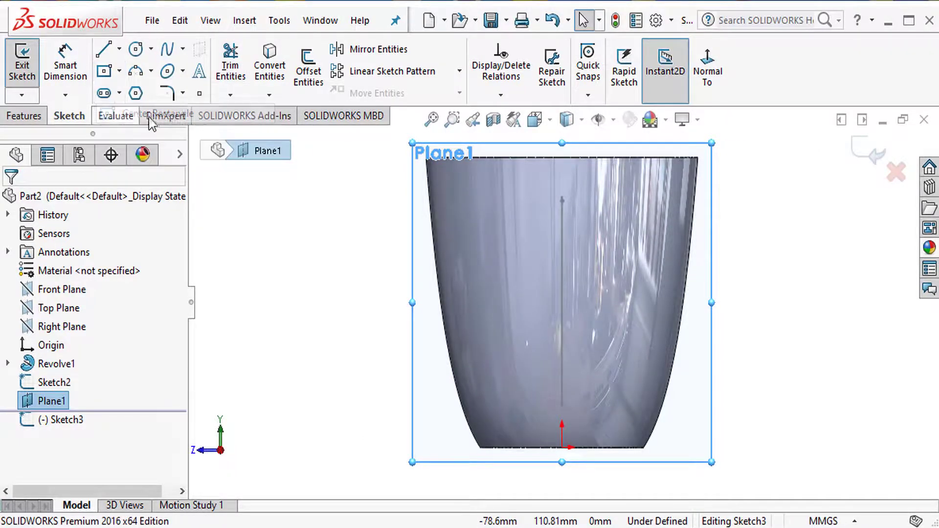
pyautogui.click(562, 200)
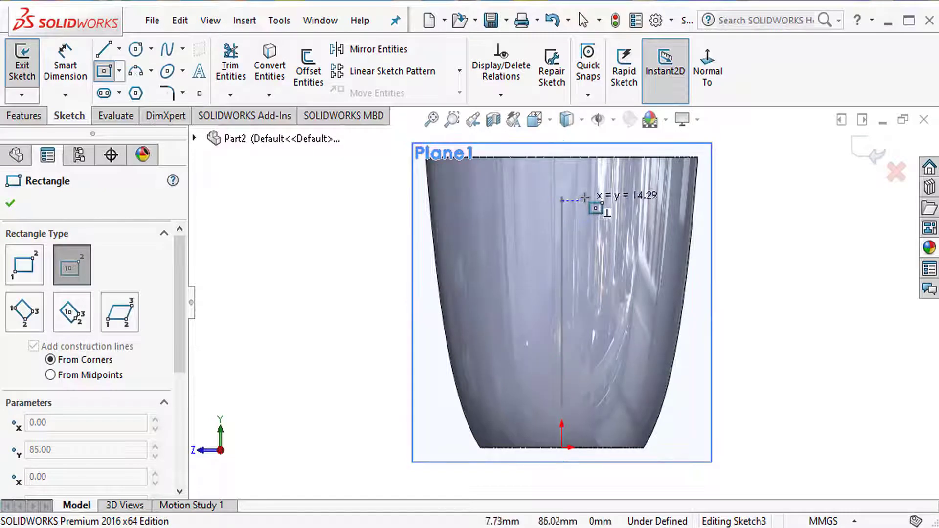
pyautogui.click(588, 178)
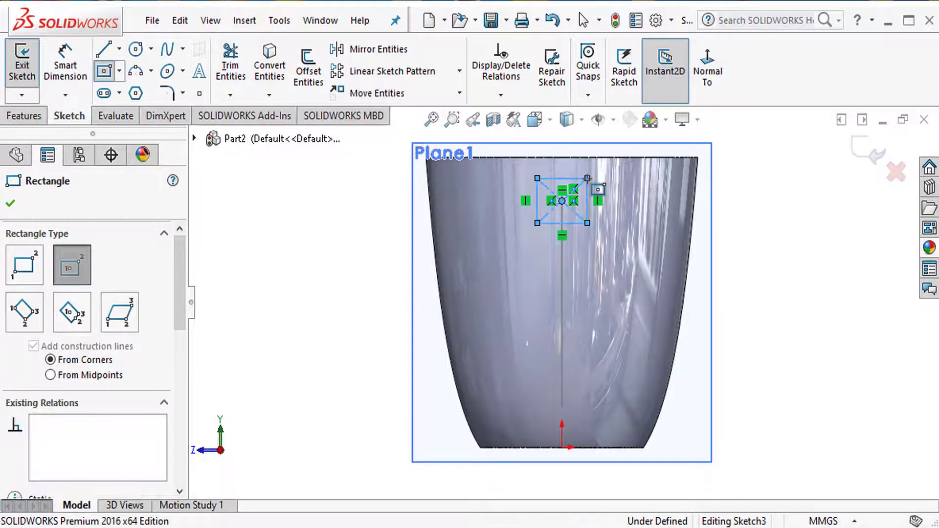
pyautogui.press('Escape')
# Dimension the rectangle's height at 10 mm
pyautogui.click(66, 65)
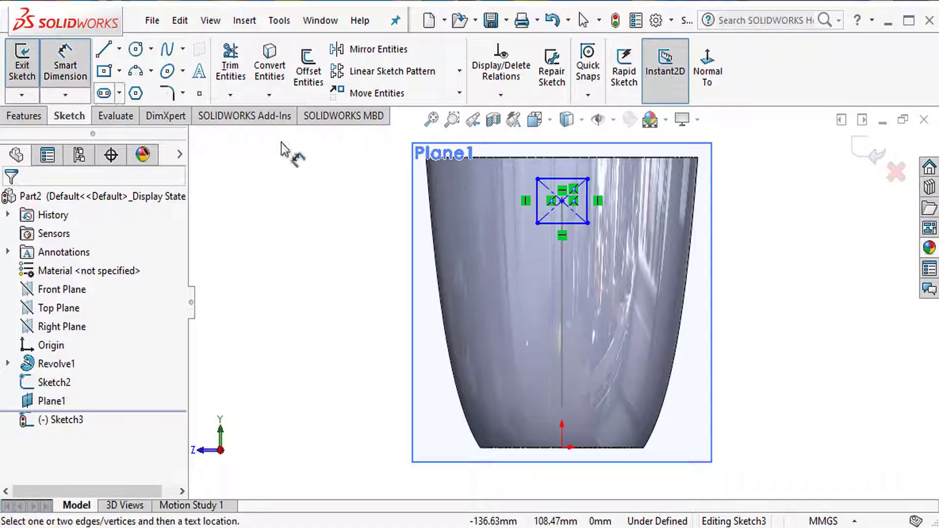
pyautogui.click(594, 217)
pyautogui.click(615, 212)
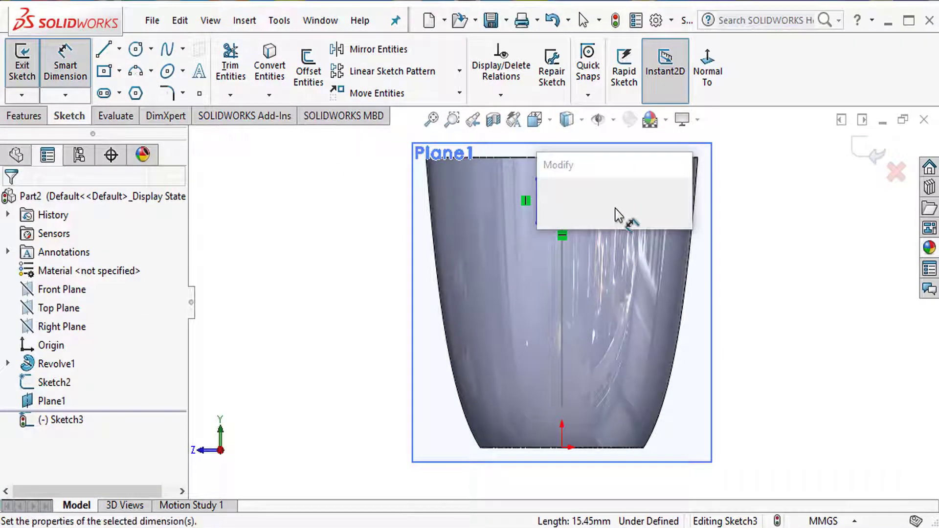
pyautogui.write('10')
pyautogui.press('Return')
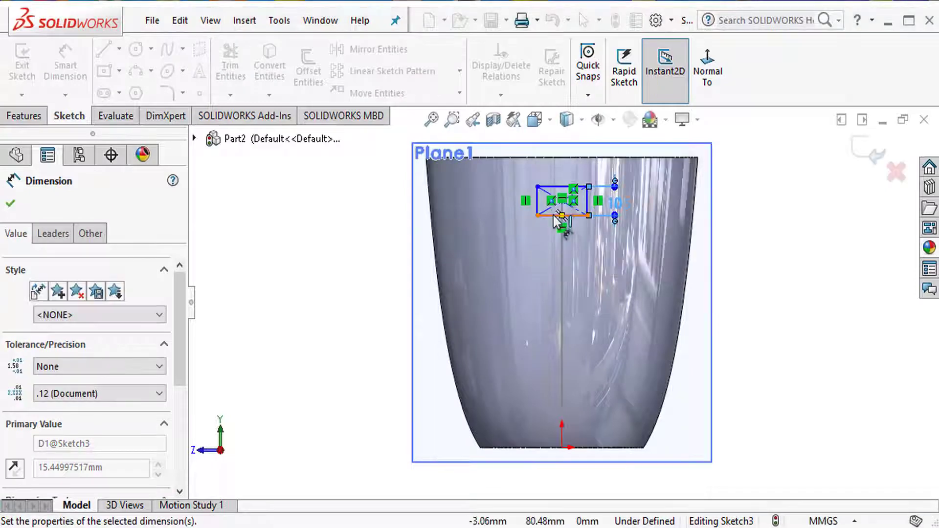
# Dimension the rectangle's width at 10 mm
pyautogui.click(559, 216)
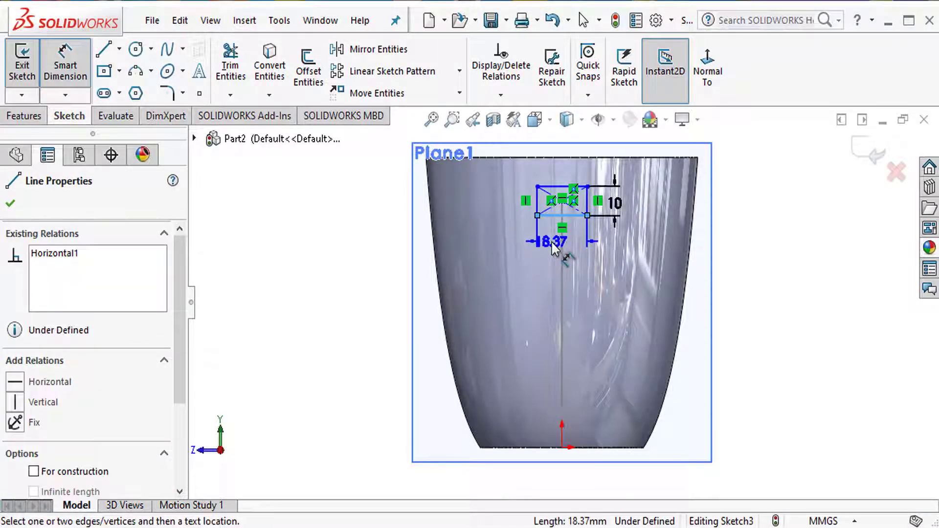
pyautogui.click(554, 249)
pyautogui.write('10')
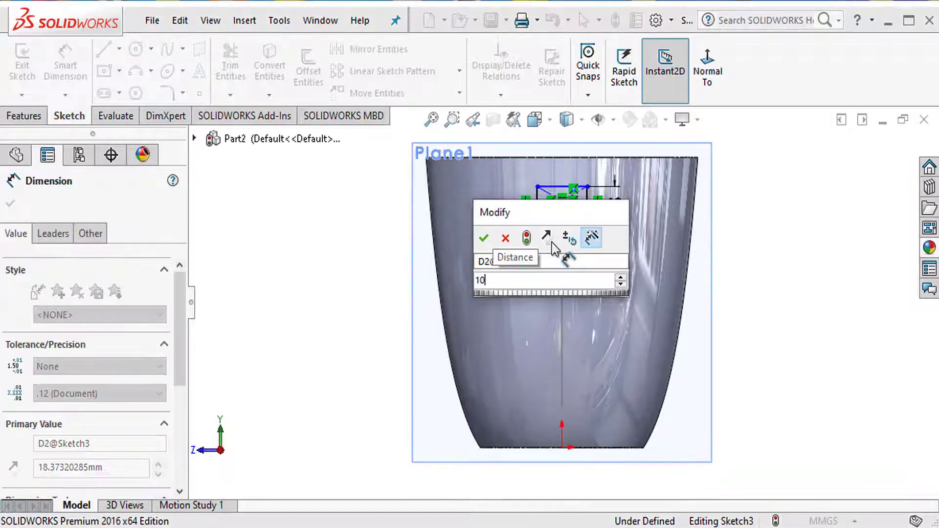
pyautogui.press('Return')
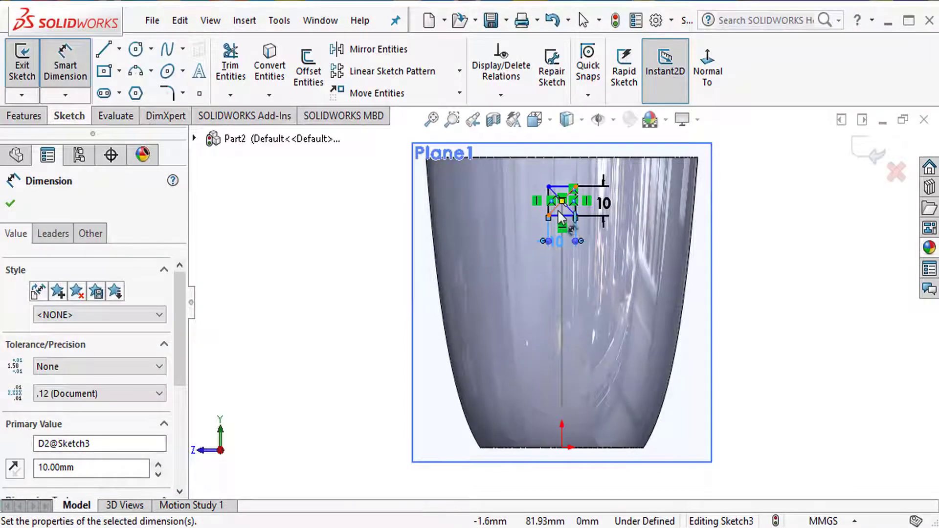
pyautogui.scroll(-3, 555, 201)
pyautogui.press('Escape')
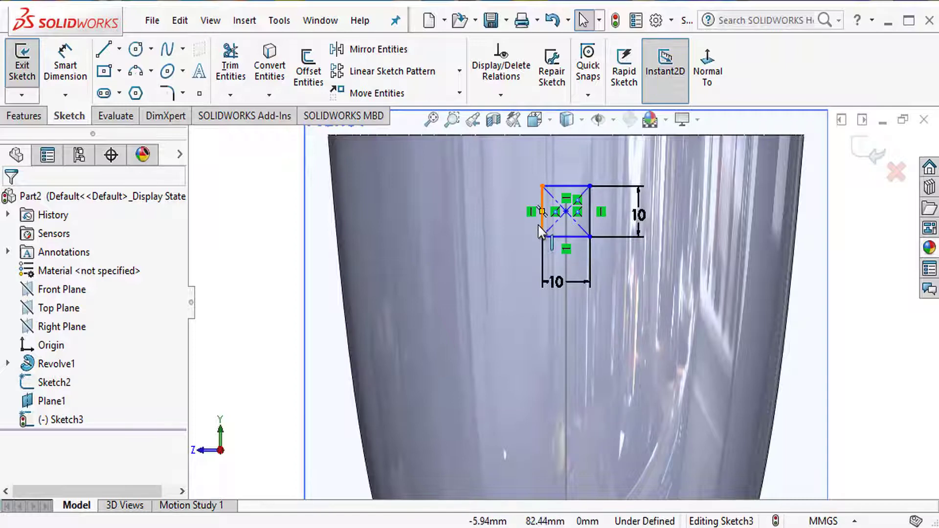
# Fillet all four corners of the 10 mm square handle profile with a 2 mm radius
pyautogui.click(165, 95)
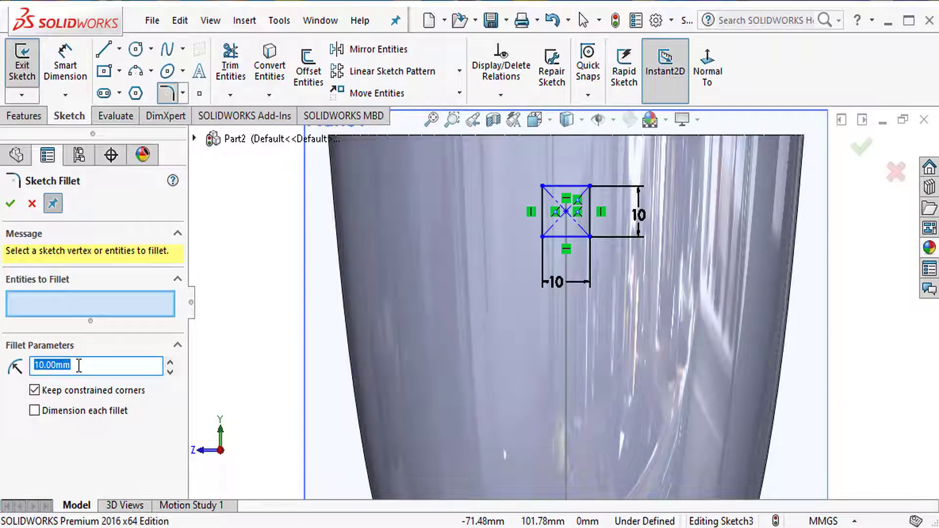
pyautogui.write('2')
pyautogui.press('Return')
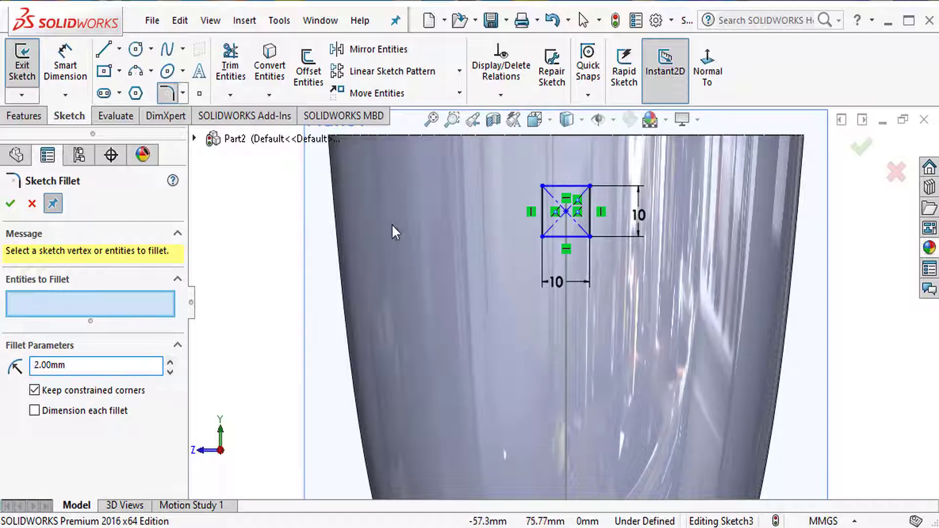
pyautogui.moveTo(496, 171)
pyautogui.mouseDown()
pyautogui.moveTo(563, 215)
pyautogui.moveTo(609, 283)
pyautogui.mouseUp()
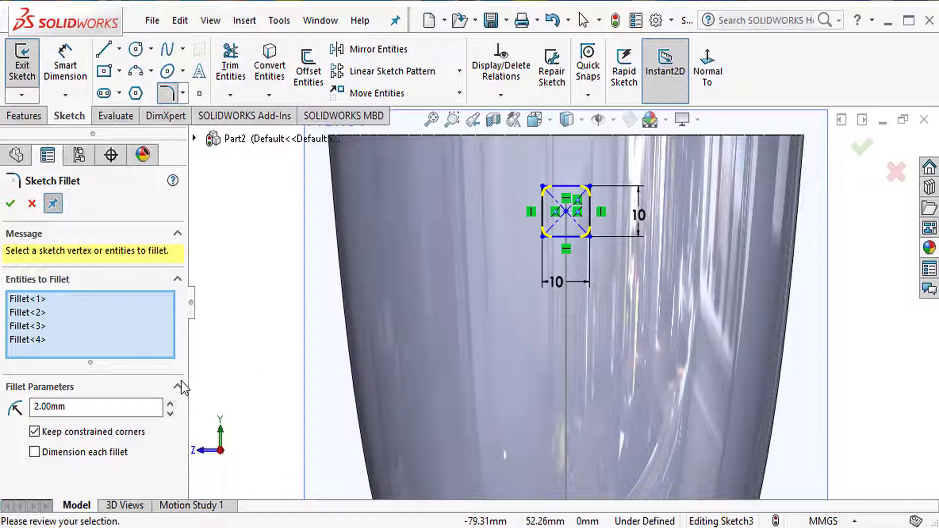
pyautogui.click(11, 204)
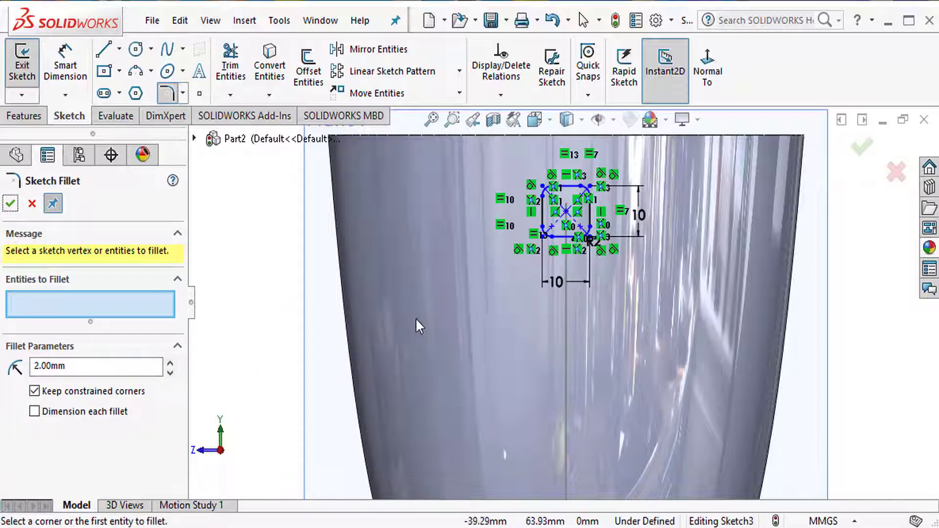
pyautogui.scroll(6, 629, 292)
pyautogui.moveTo(631, 303); pyautogui.dragTo(680, 308, button='middle')
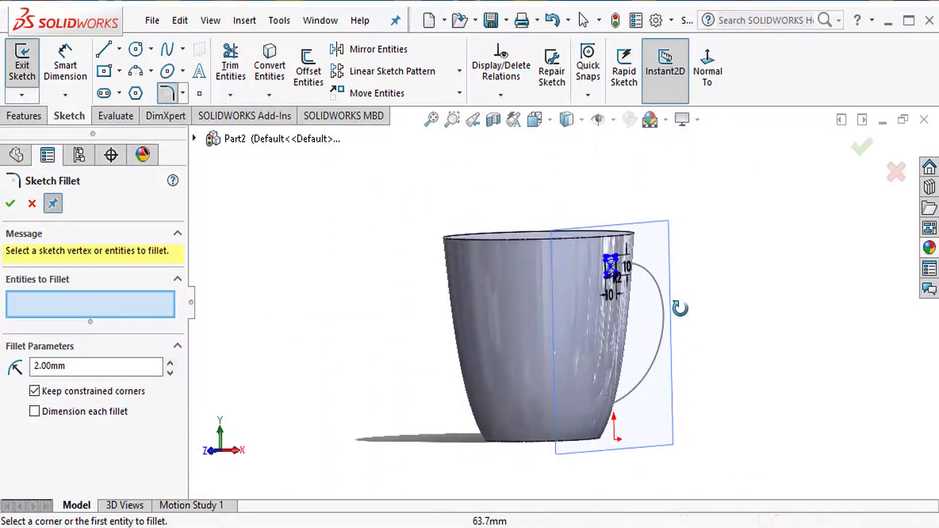
pyautogui.click(862, 153)
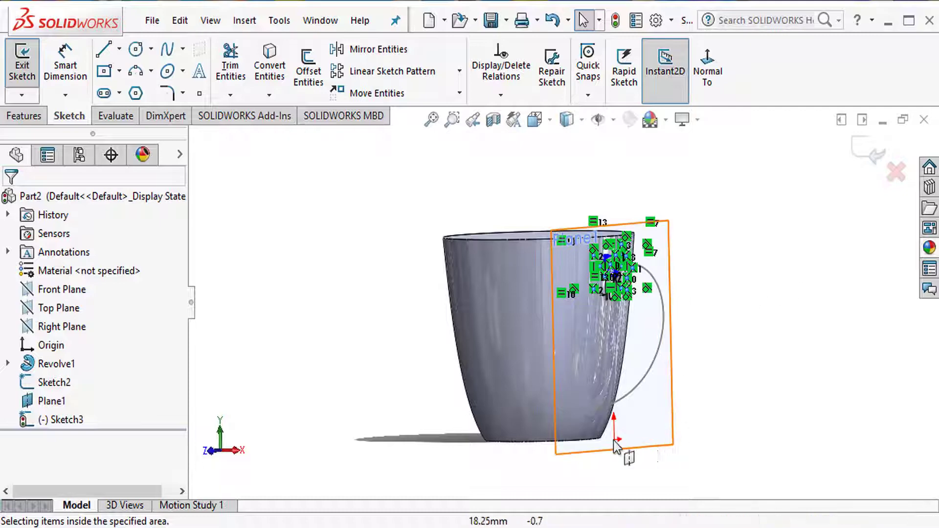
# Hide the reference plane that carries the handle profile sketch
pyautogui.click(59, 400)
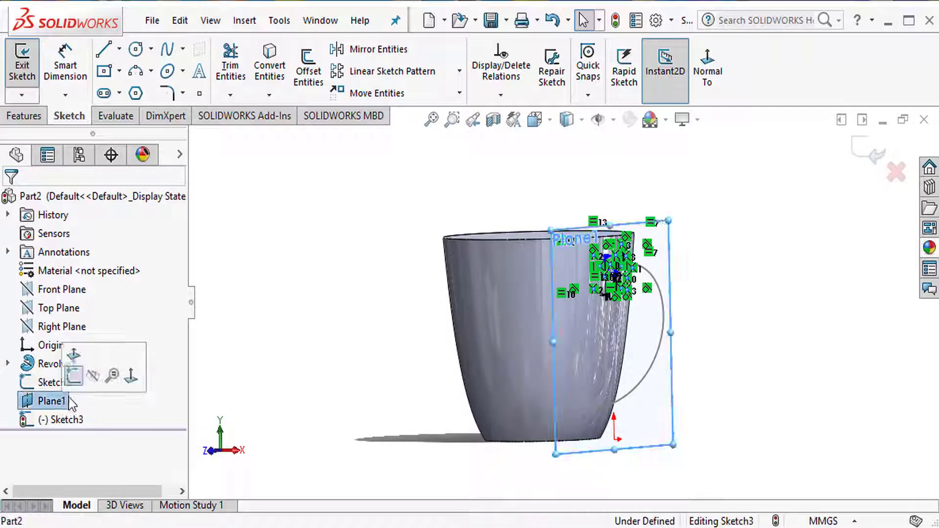
pyautogui.click(92, 376)
pyautogui.scroll(-5, 621, 294)
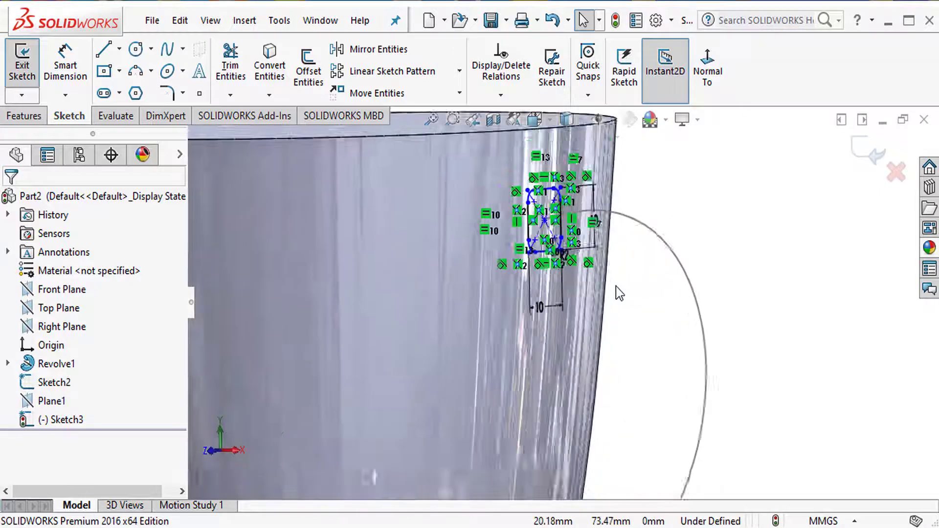
pyautogui.moveTo(613, 293)
pyautogui.mouseDown(button='middle')
pyautogui.moveTo(641, 279)
pyautogui.moveTo(664, 294)
pyautogui.mouseUp(button='middle')
pyautogui.scroll(6, 664, 293)
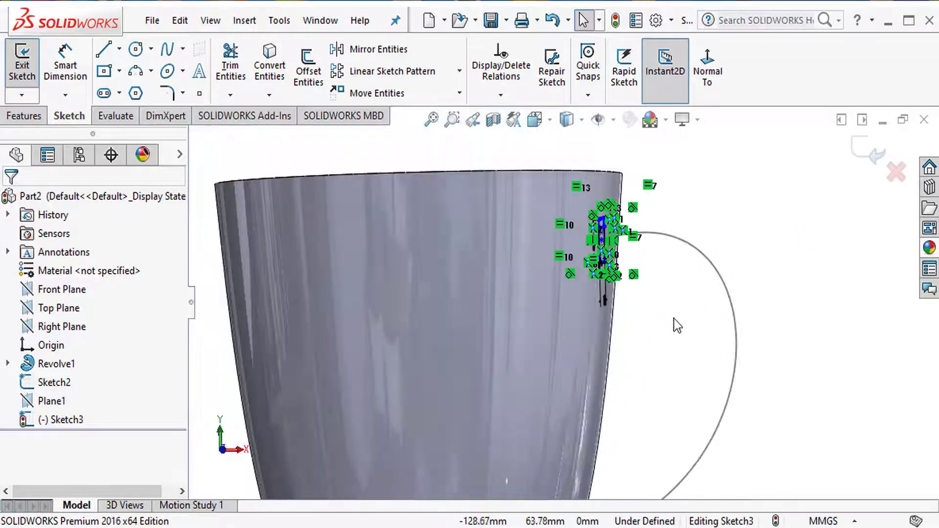
pyautogui.moveTo(628, 369); pyautogui.dragTo(629, 363, button='middle')
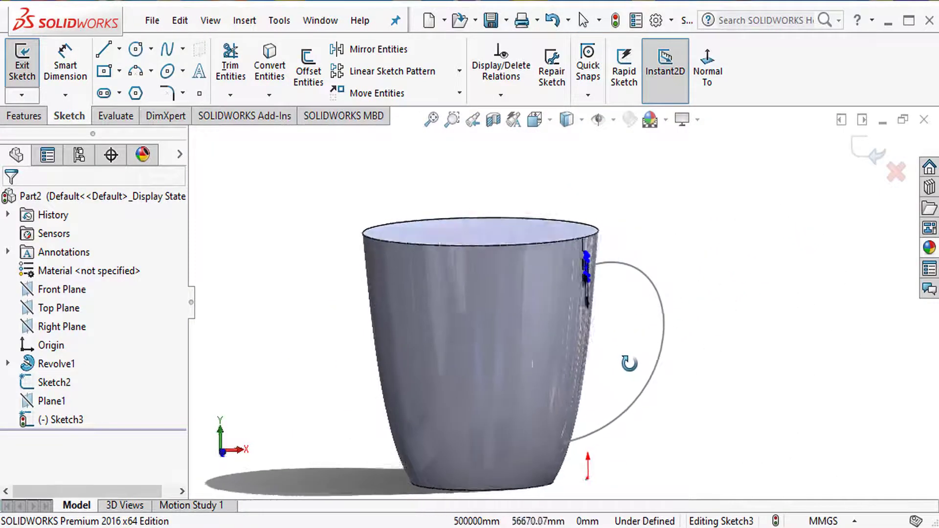
# Sweep the filleted square profile along the spline handle path to form the mug's handle
pyautogui.click(24, 117)
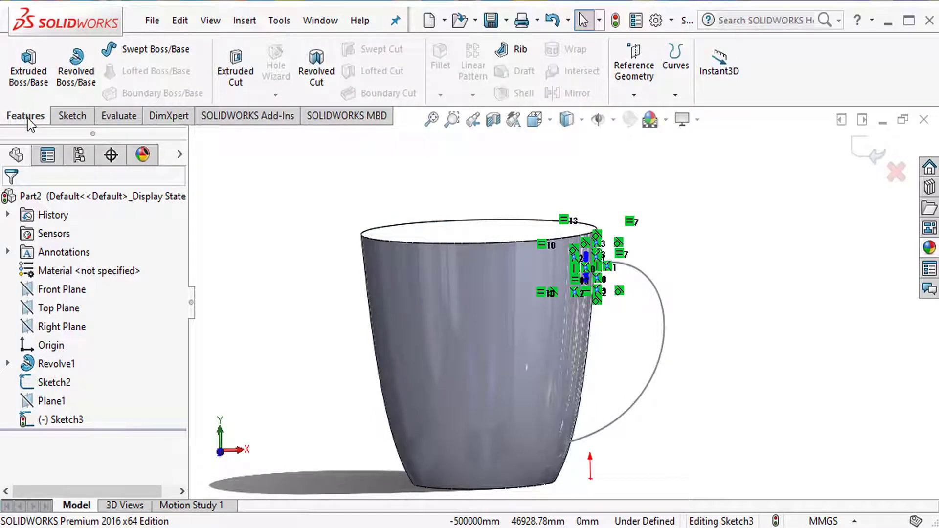
pyautogui.click(133, 49)
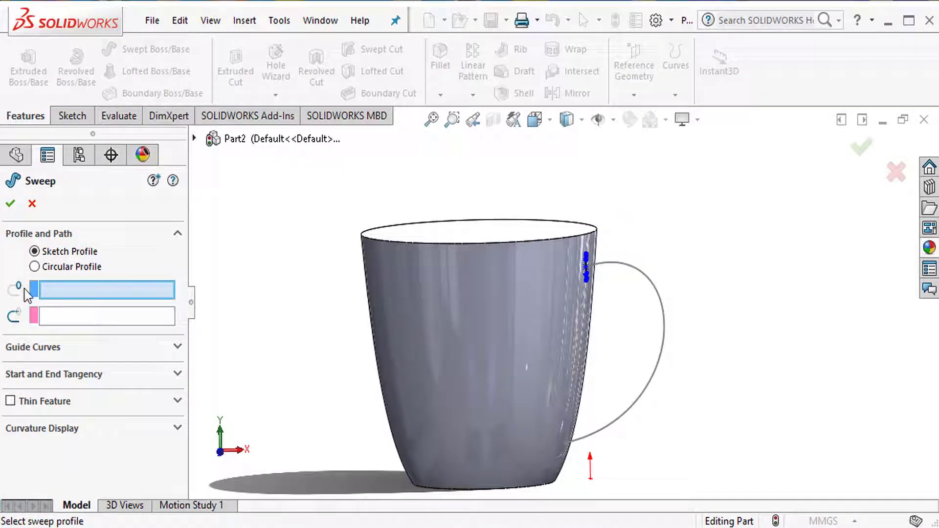
pyautogui.moveTo(549, 314)
pyautogui.mouseDown(button='middle')
pyautogui.moveTo(530, 309)
pyautogui.moveTo(539, 313)
pyautogui.mouseUp(button='middle')
pyautogui.scroll(-4, 576, 266)
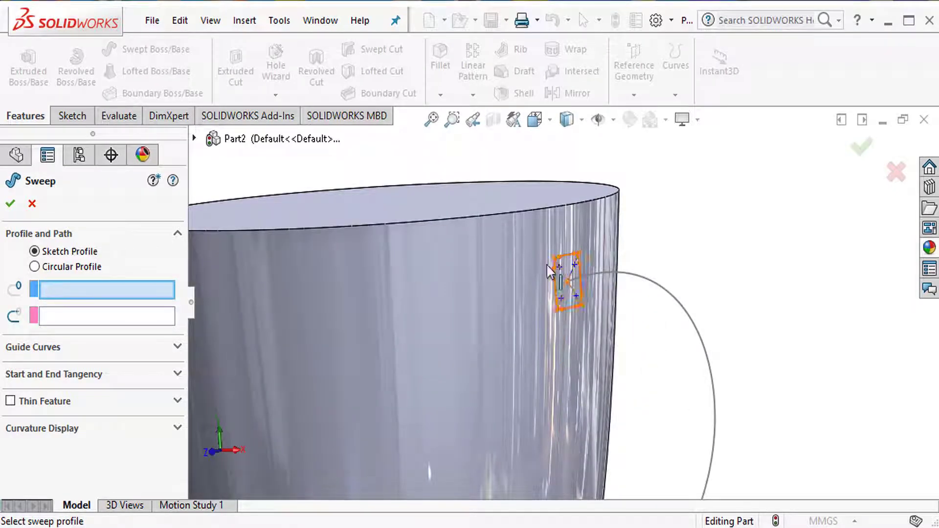
pyautogui.click(195, 139)
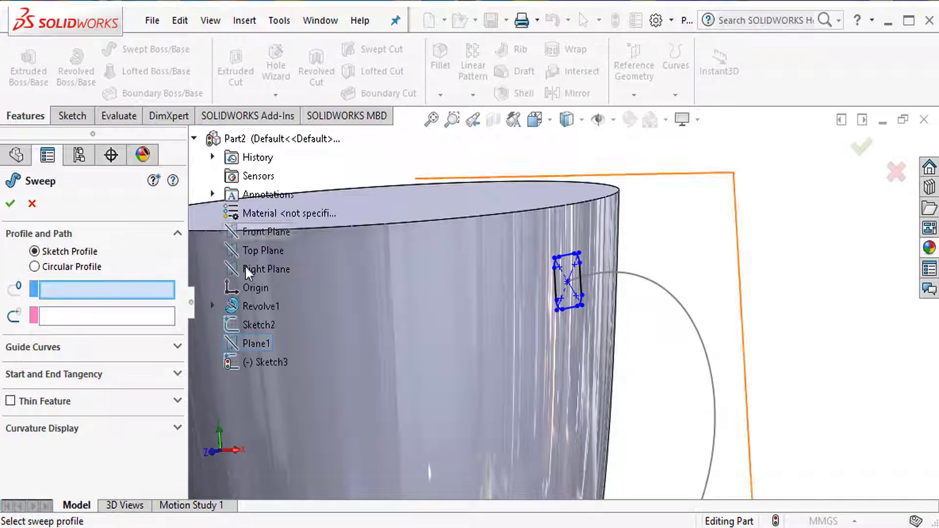
pyautogui.click(267, 362)
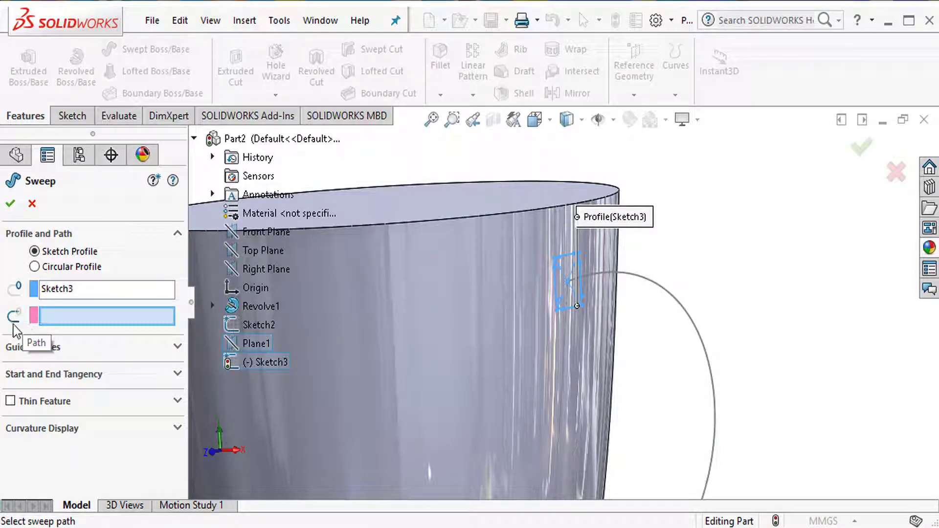
pyautogui.click(710, 364)
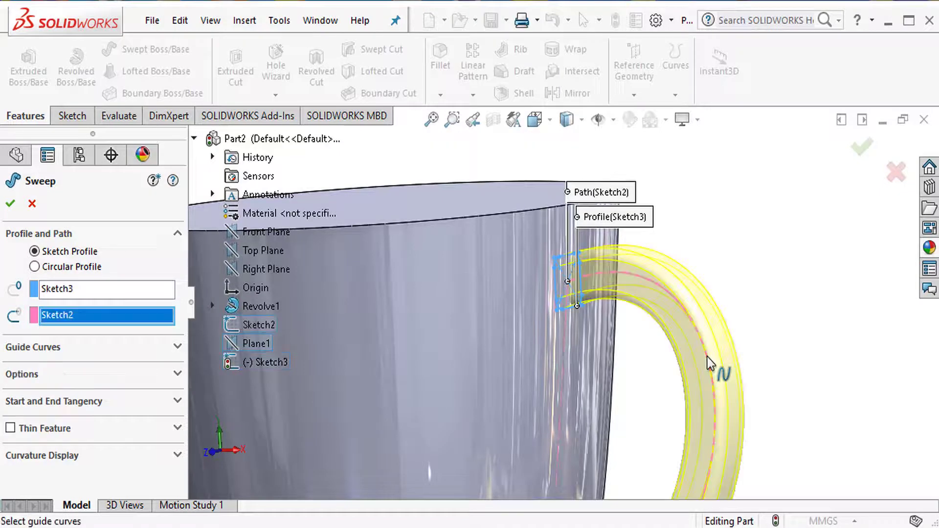
pyautogui.press('f')
pyautogui.moveTo(775, 377); pyautogui.dragTo(711, 345, button='middle')
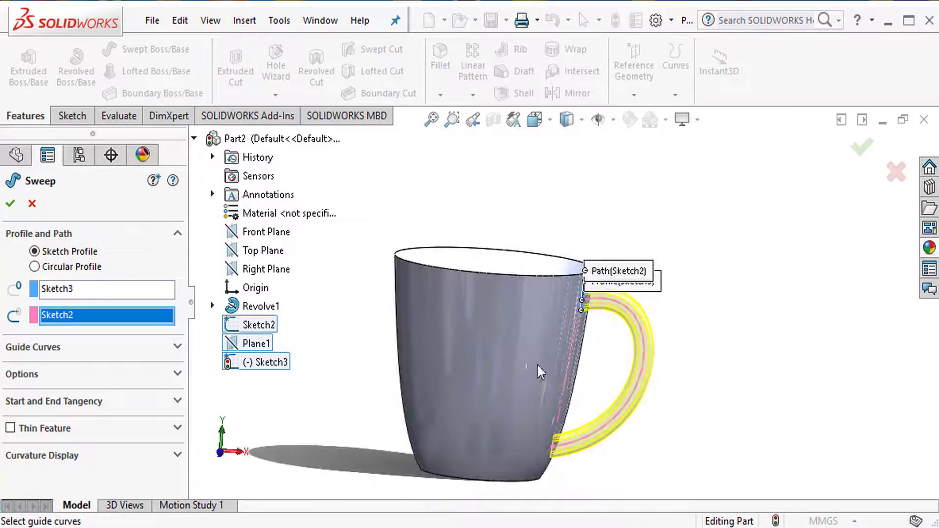
pyautogui.click(12, 203)
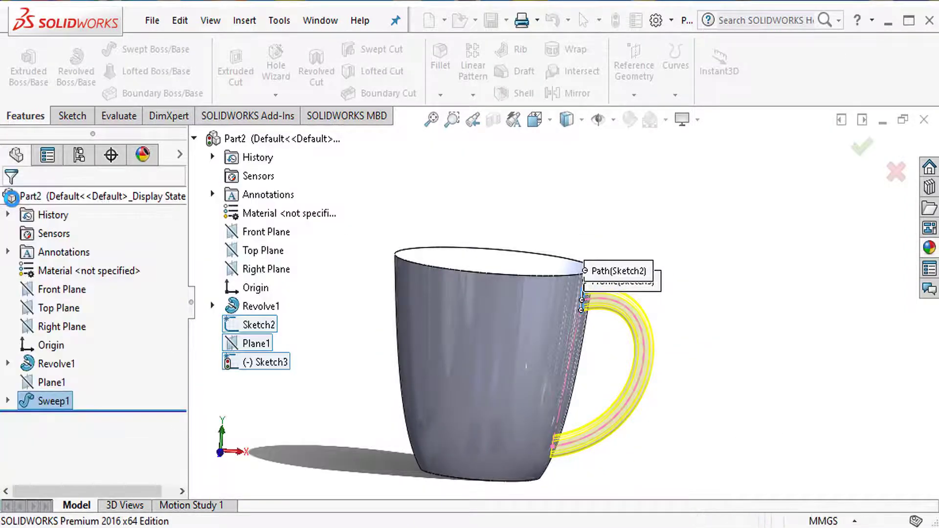
# Start a sketch on the Front Plane and convert the mug body's curved silhouette edge opposite the handle into a sketch entity
pyautogui.moveTo(679, 269); pyautogui.dragTo(660, 318, button='middle')
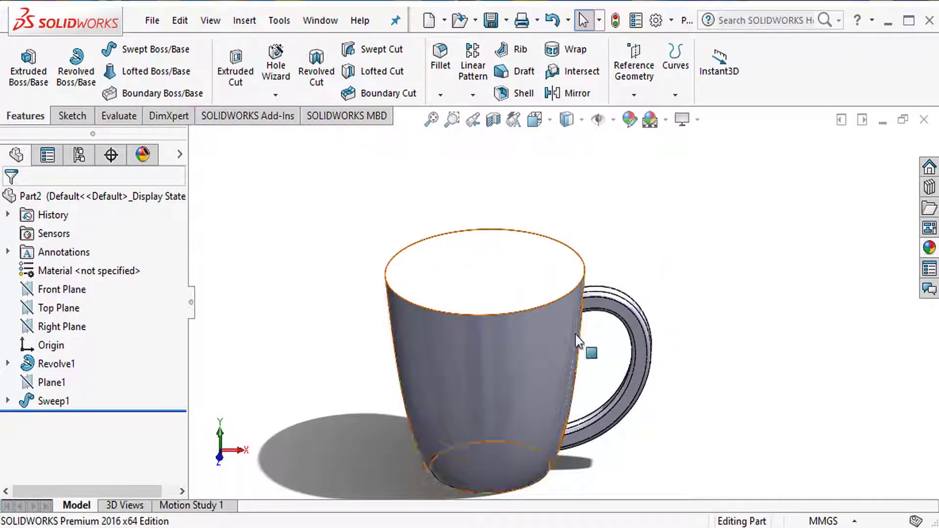
pyautogui.moveTo(670, 346); pyautogui.dragTo(679, 276, button='middle')
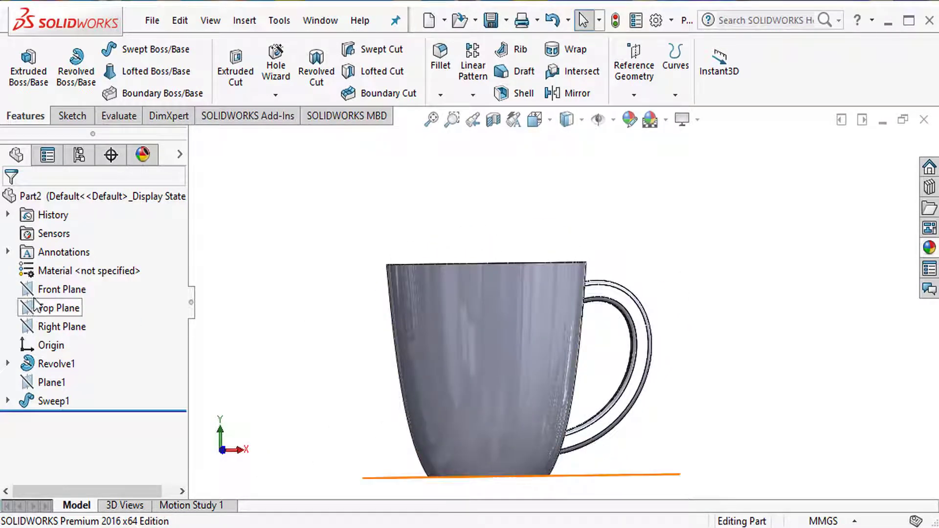
pyautogui.click(54, 290)
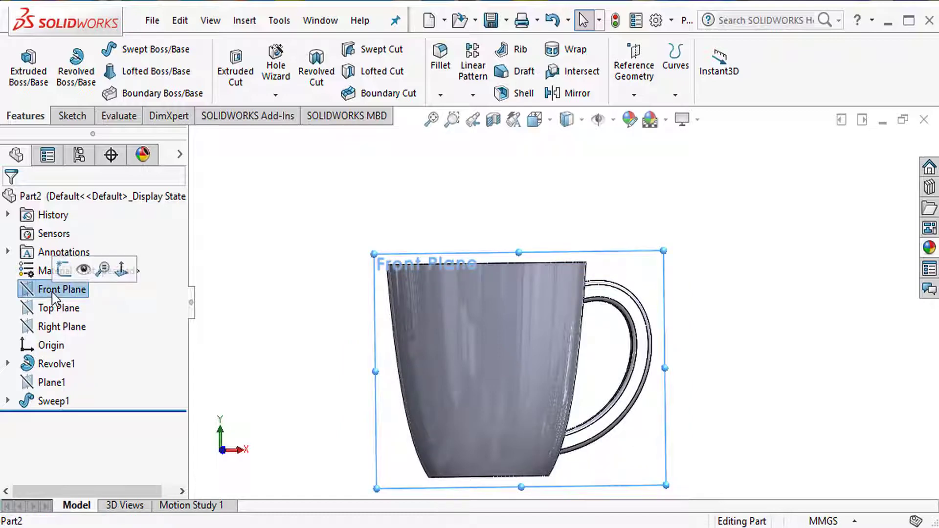
pyautogui.click(61, 269)
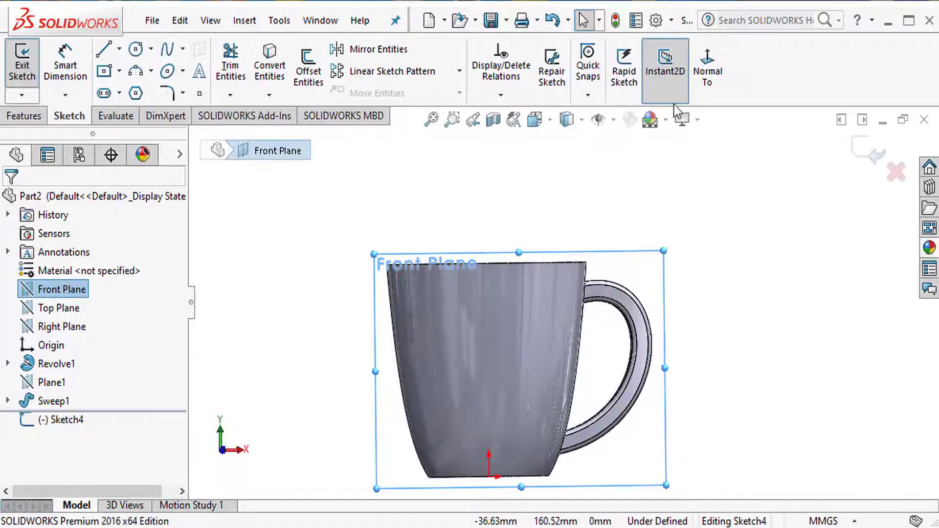
pyautogui.click(708, 71)
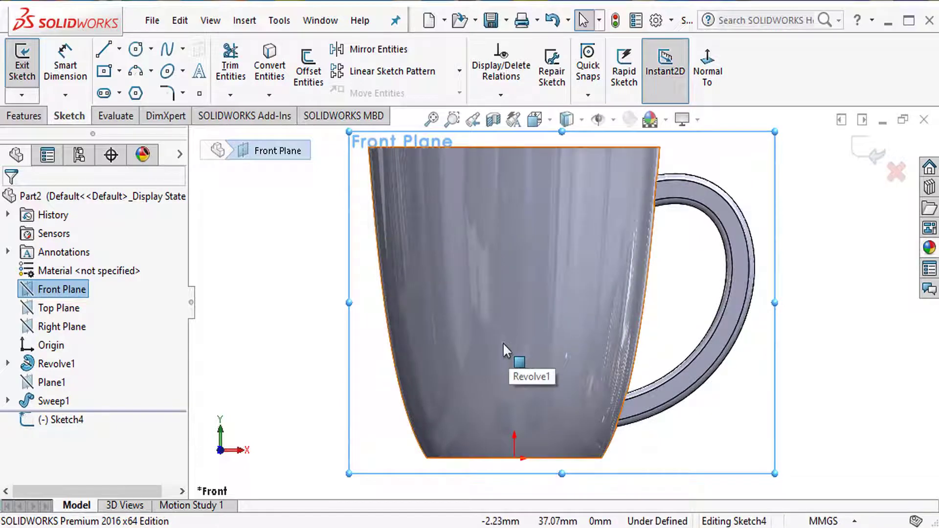
pyautogui.press('z')
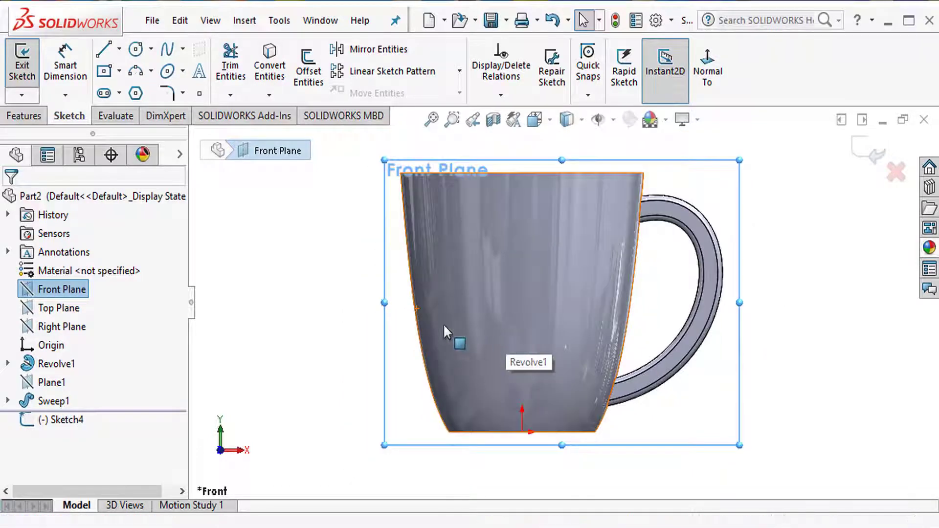
pyautogui.click(418, 345)
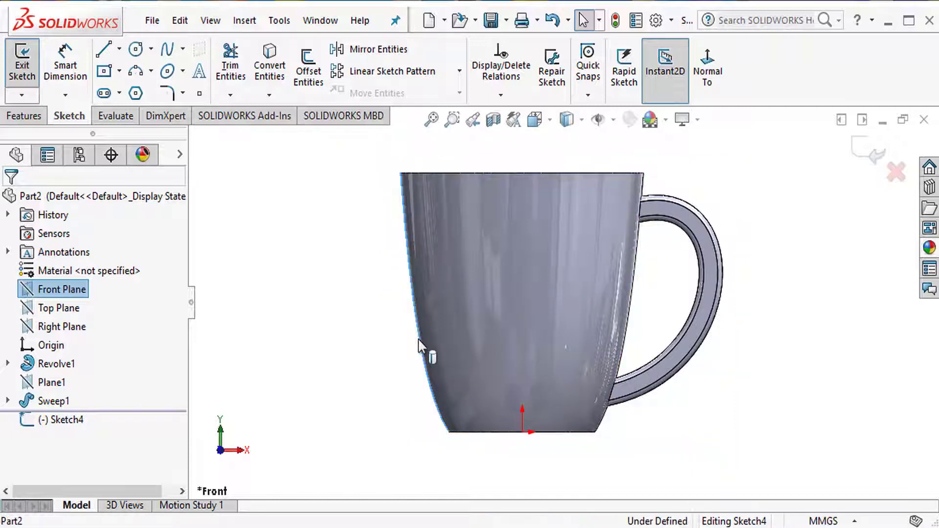
pyautogui.click(263, 78)
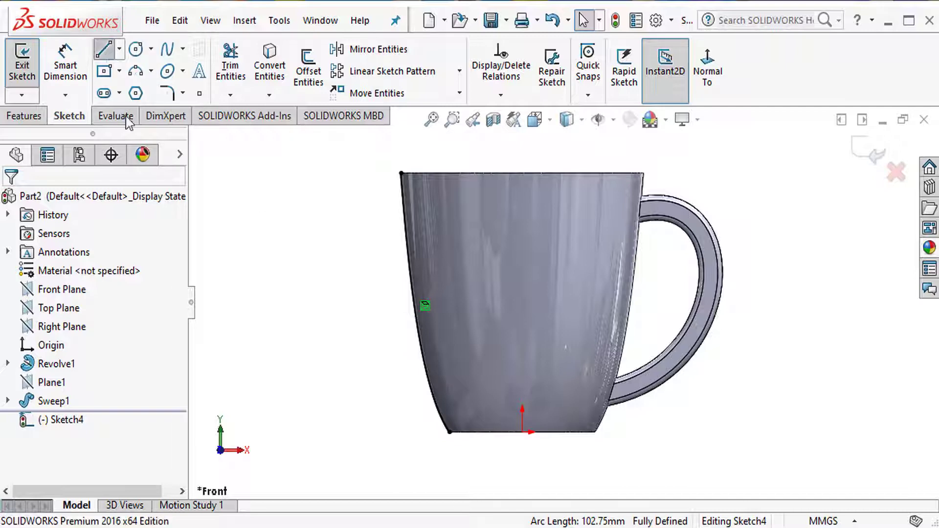
# Close the half-profile with lines from the curve's lower end to the origin, up to about 9 mm above the rim, across, and down to its upper end
pyautogui.click(103, 49)
pyautogui.click(449, 432)
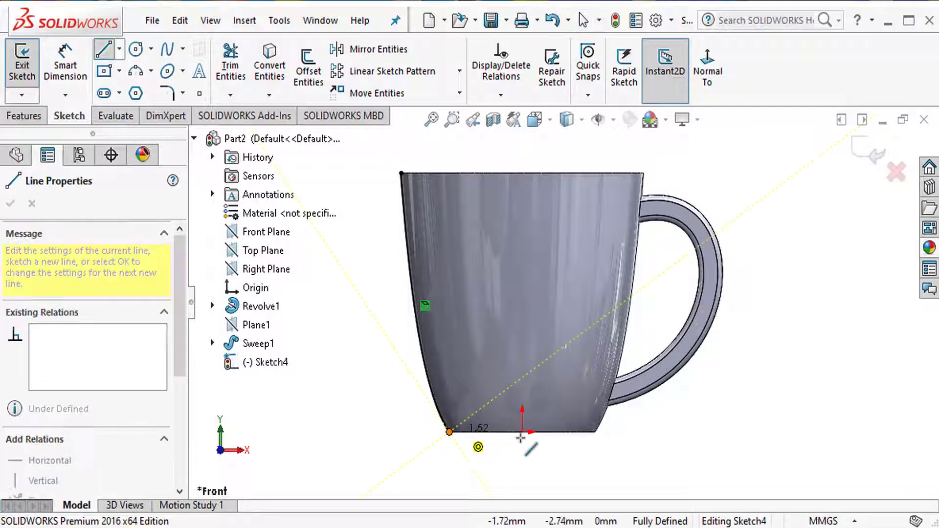
pyautogui.click(523, 432)
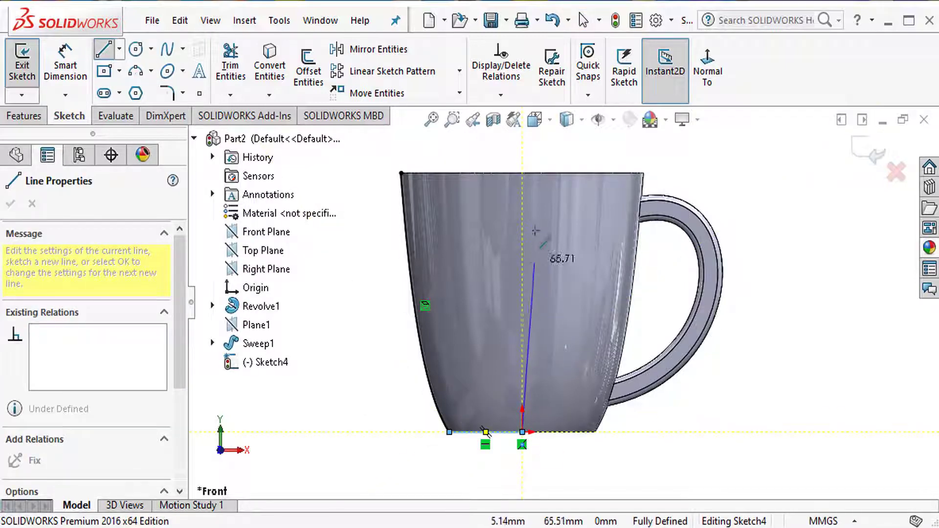
pyautogui.click(521, 150)
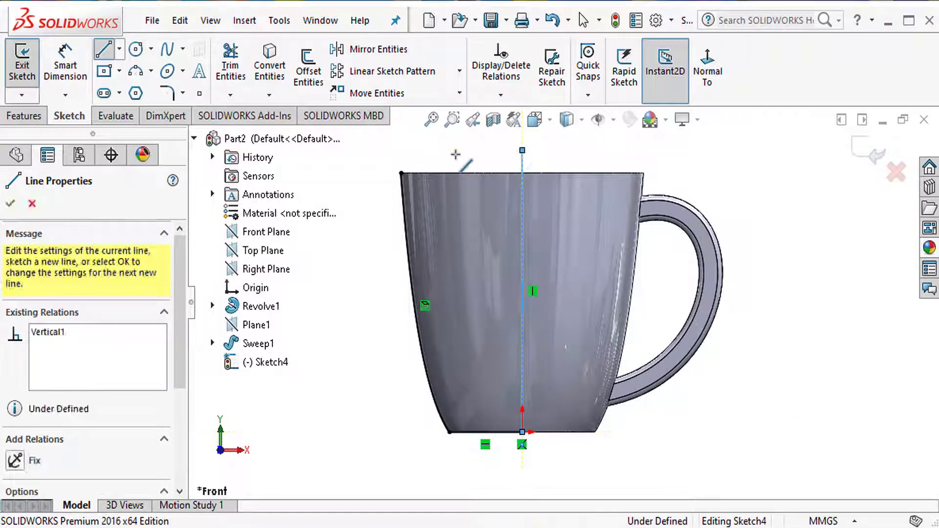
pyautogui.click(401, 150)
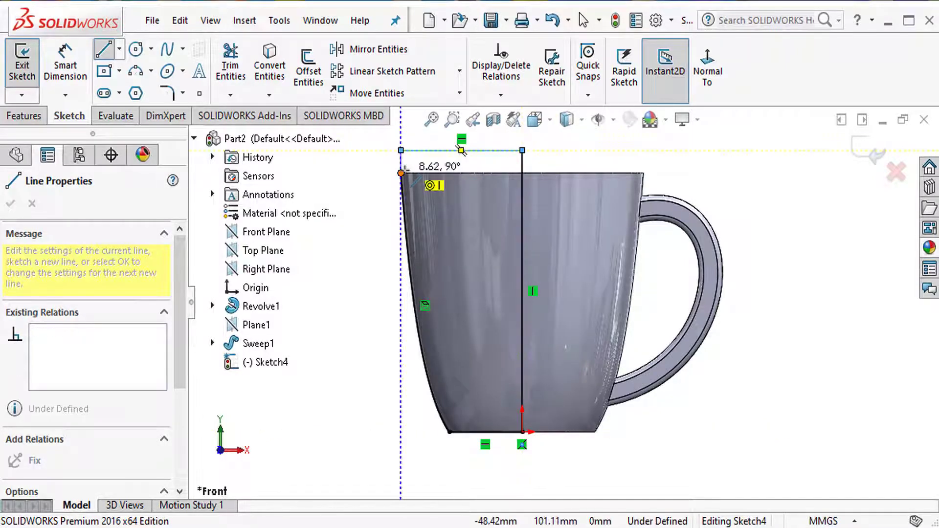
pyautogui.doubleClick(401, 172)
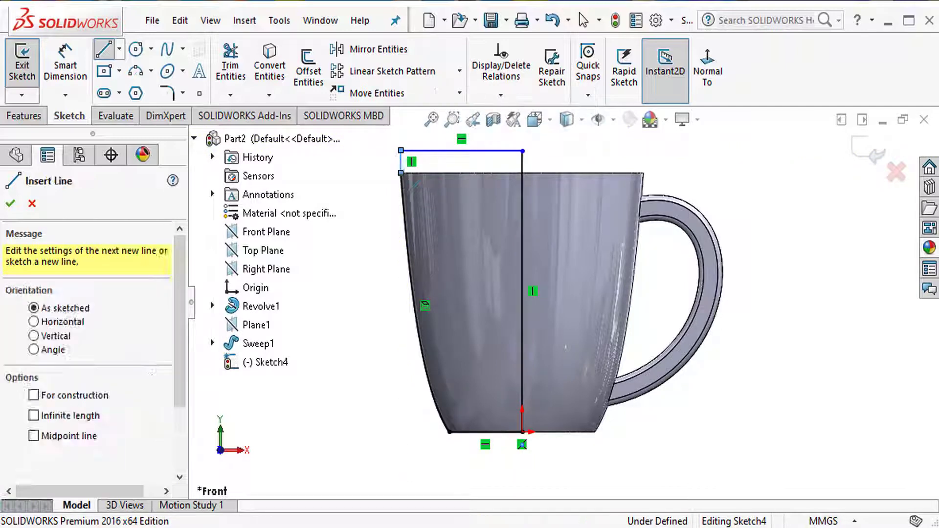
pyautogui.press('Escape')
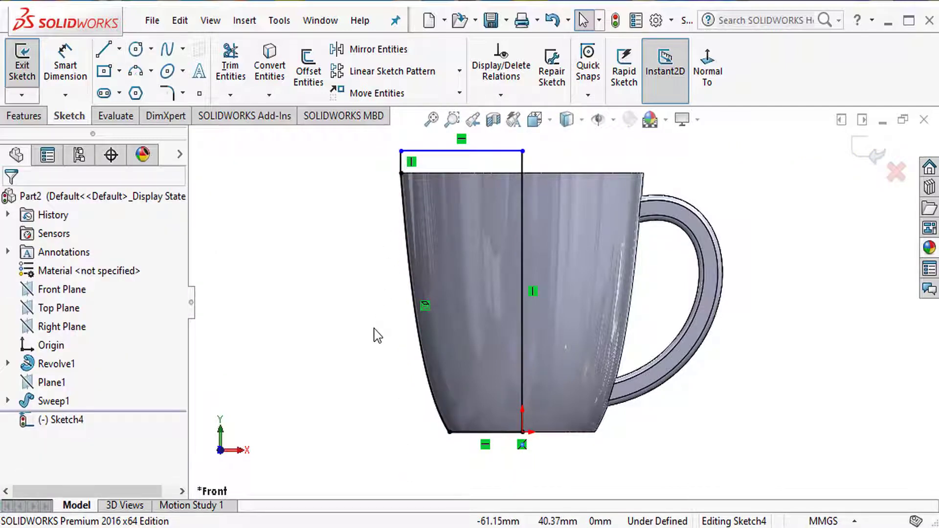
# Offset the silhouette curve, the short line above it and the base line 3 mm inward, without chain selection
pyautogui.click(306, 88)
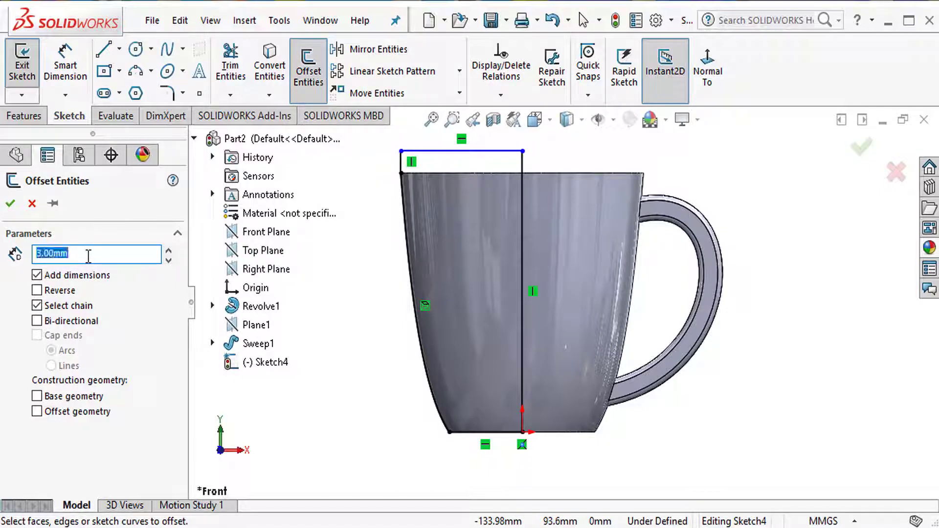
pyautogui.click(409, 289)
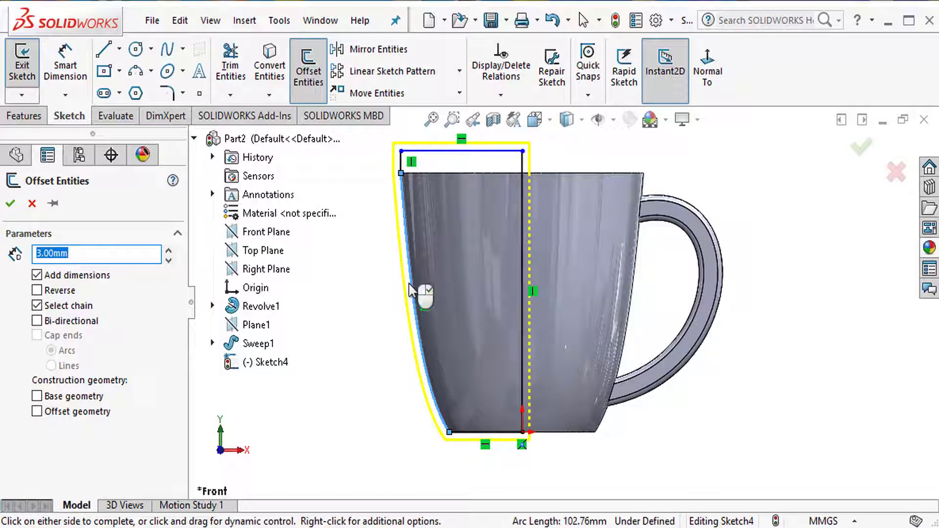
pyautogui.click(39, 305)
pyautogui.click(37, 290)
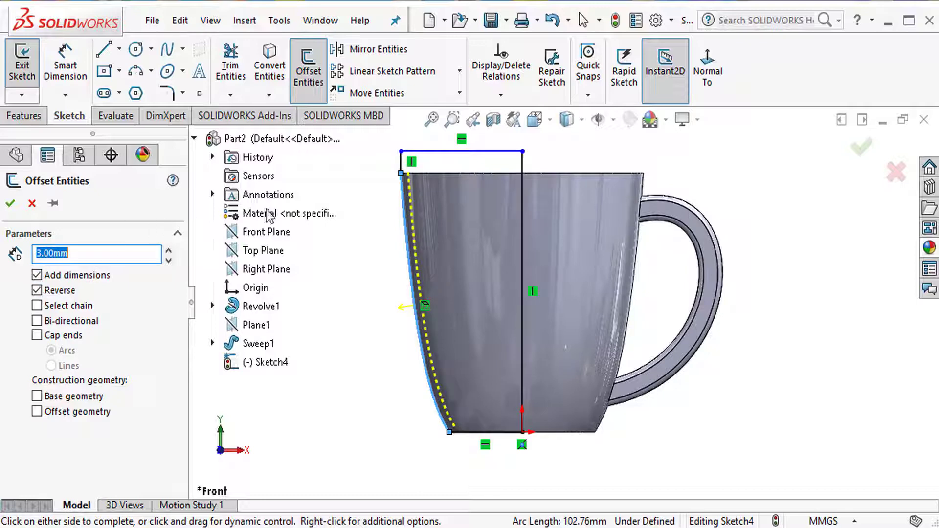
pyautogui.click(401, 166)
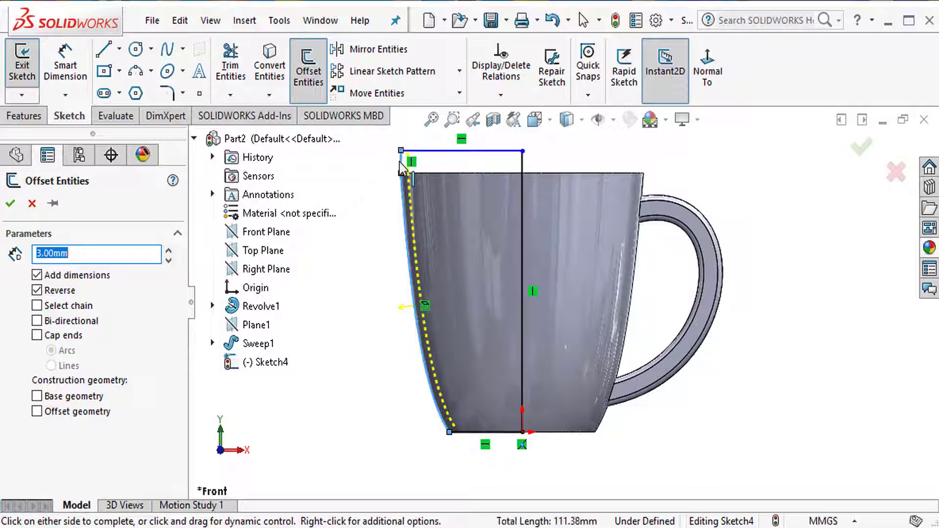
pyautogui.click(477, 433)
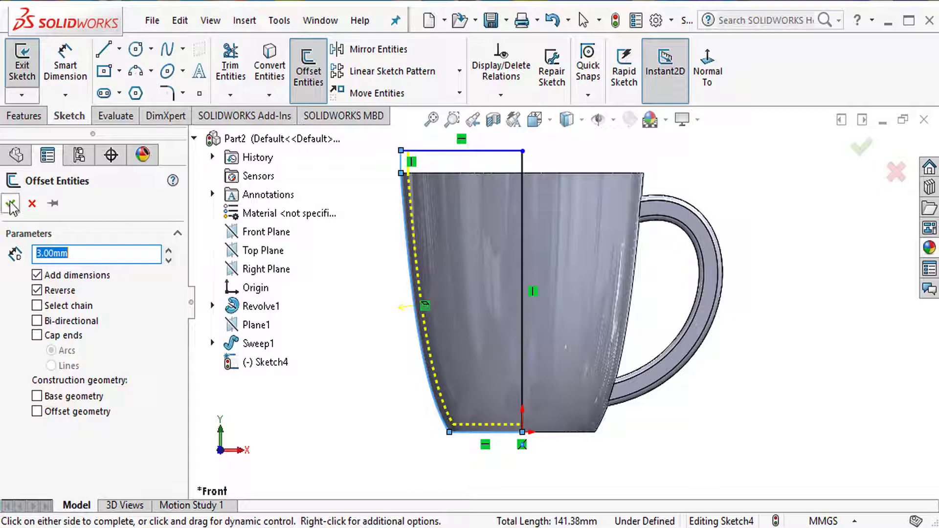
pyautogui.press('Return')
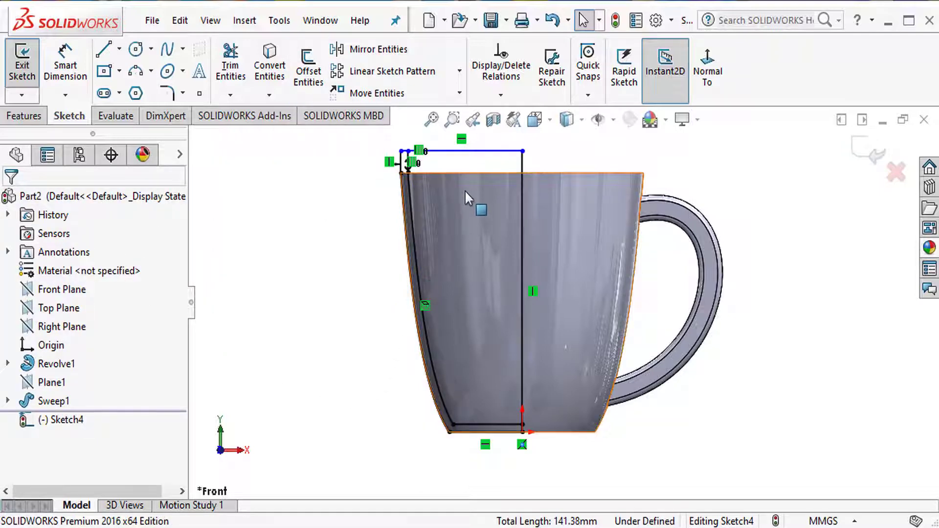
# Trim away the original outer curve, the short vertical line above the rim and the top line's stub outside the offset
pyautogui.scroll(-3, 465, 166)
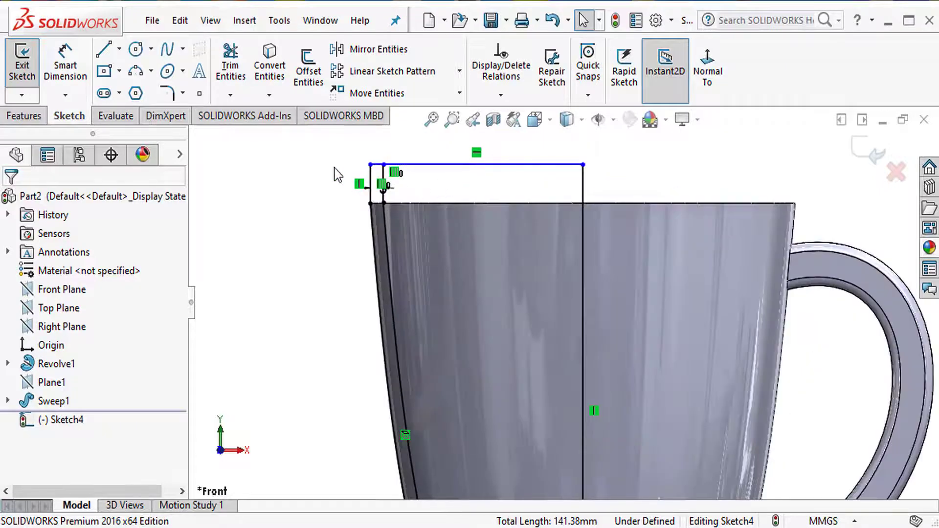
pyautogui.click(231, 69)
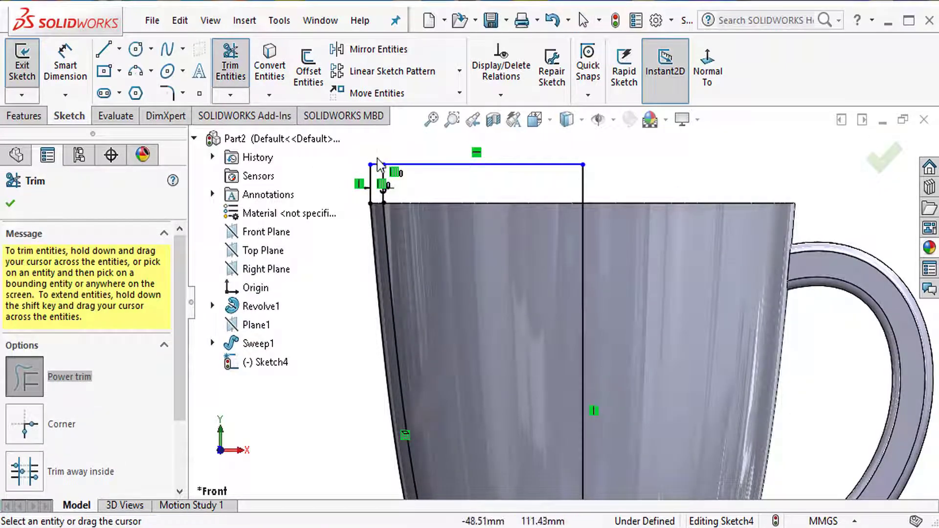
pyautogui.click(371, 222)
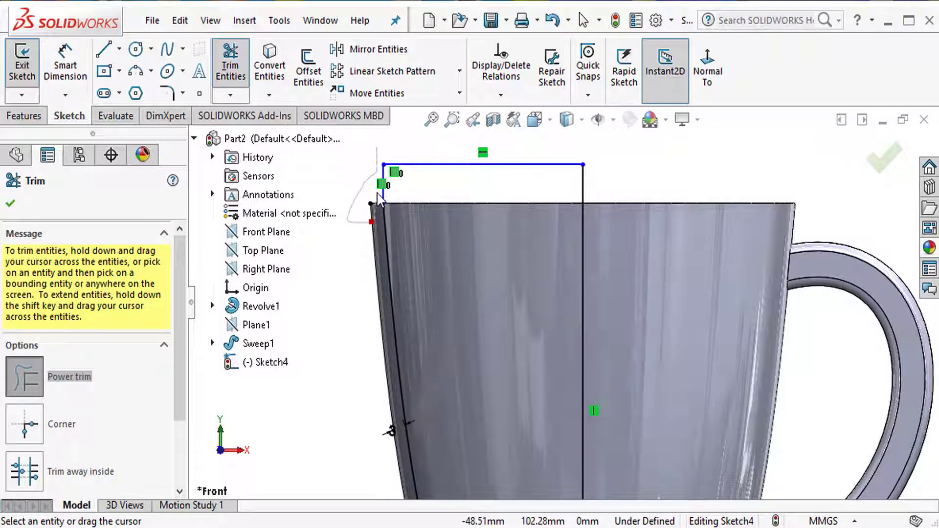
pyautogui.moveTo(373, 221); pyautogui.dragTo(370, 278)
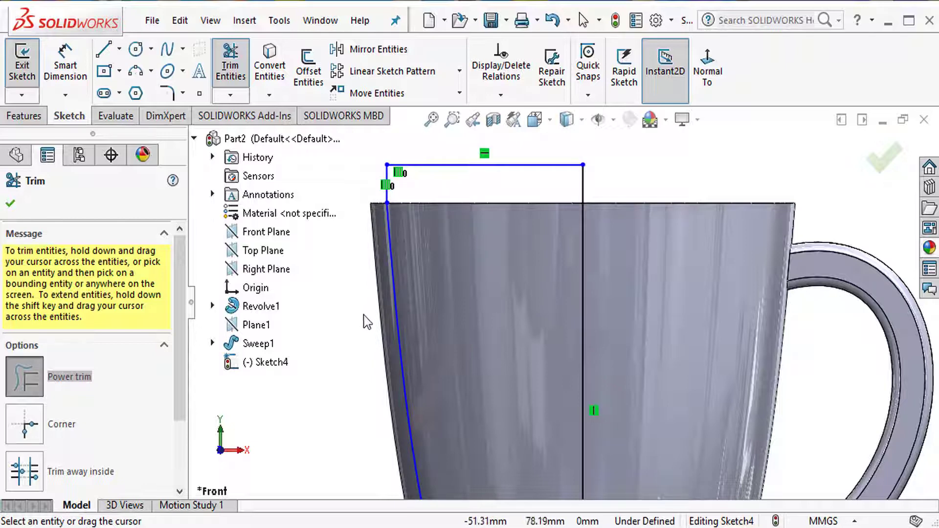
# Trim the original base line and the centre line's piece below the offset floor, leaving a closed interior profile
pyautogui.scroll(3, 400, 403)
pyautogui.scroll(-6, 582, 506)
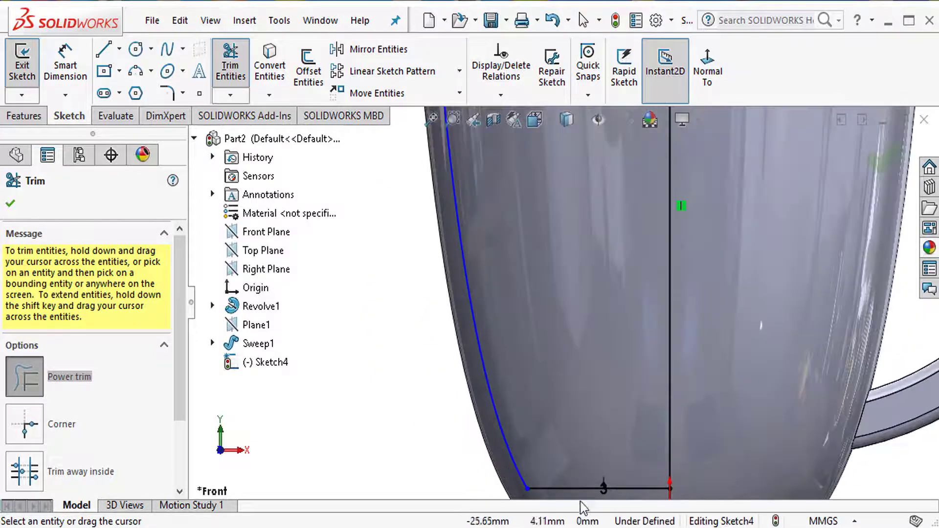
pyautogui.scroll(2, 614, 493)
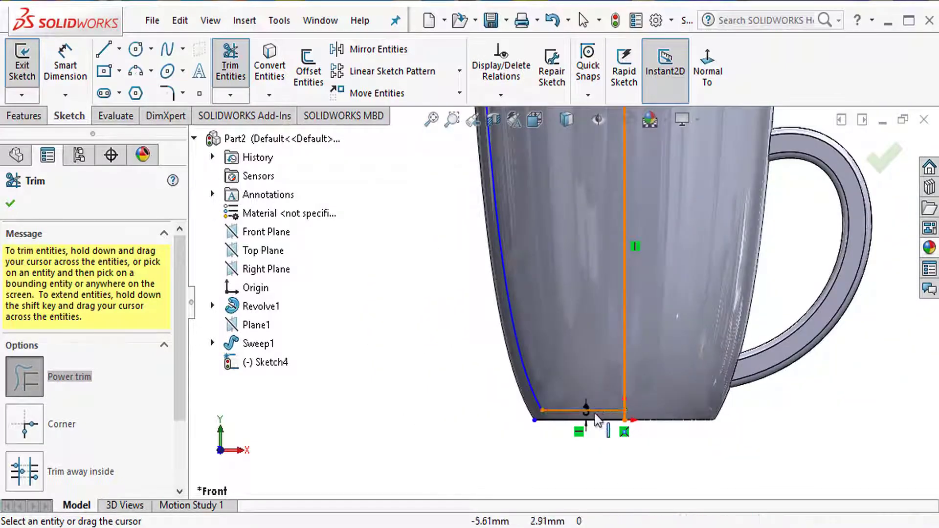
pyautogui.moveTo(563, 421); pyautogui.dragTo(590, 427)
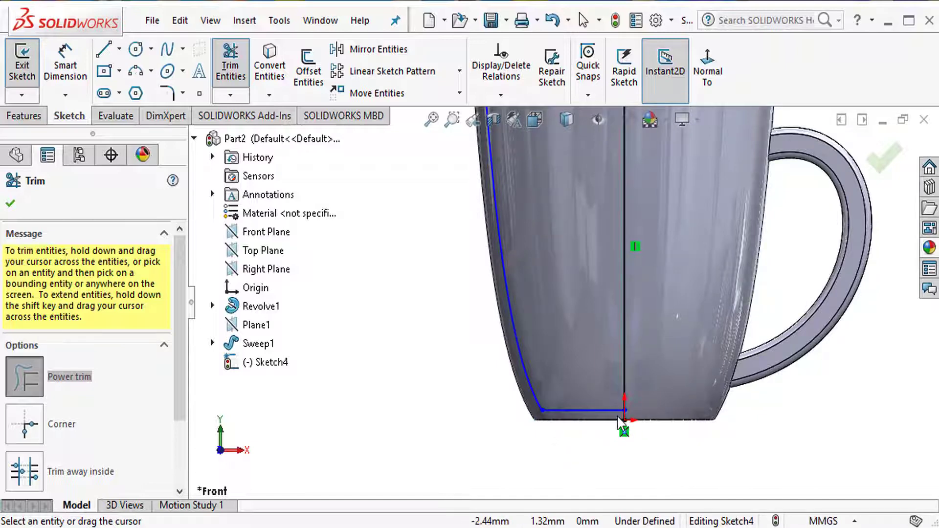
pyautogui.scroll(-2, 618, 421)
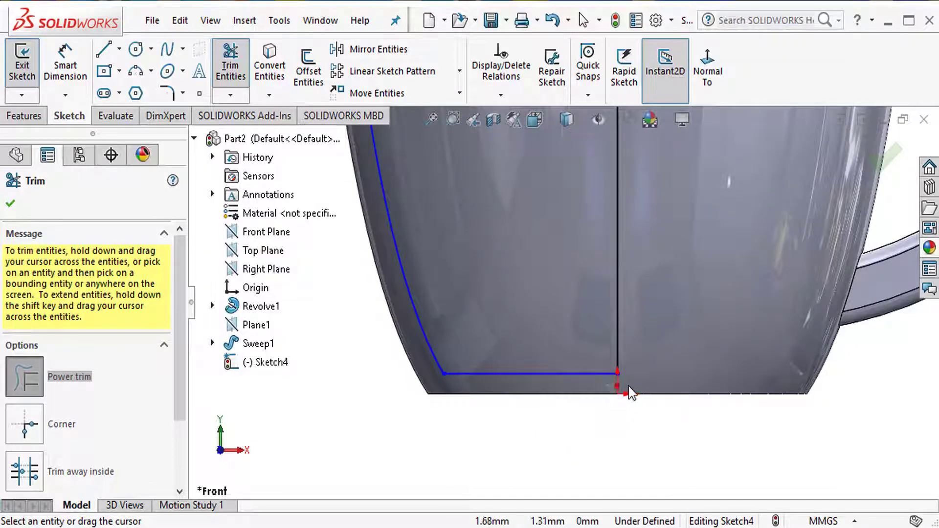
pyautogui.scroll(5, 634, 350)
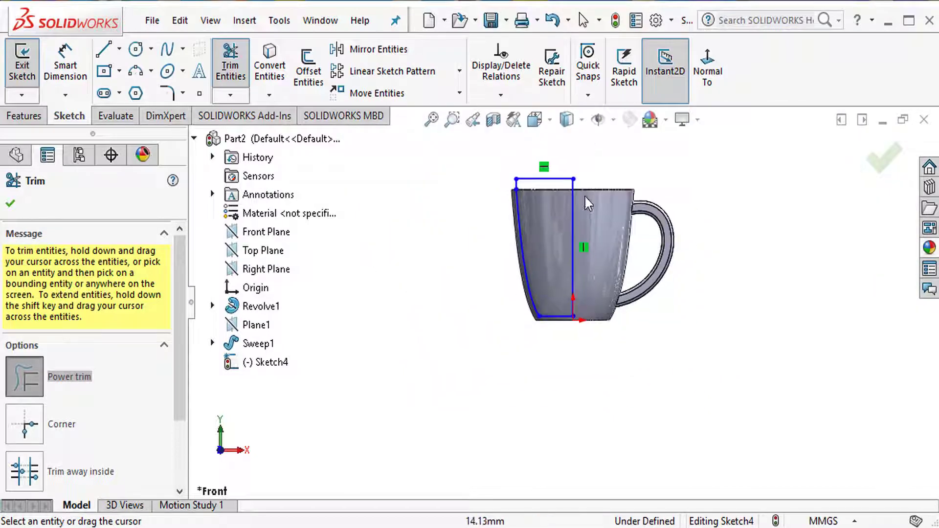
pyautogui.scroll(-2, 558, 272)
pyautogui.scroll(1, 556, 270)
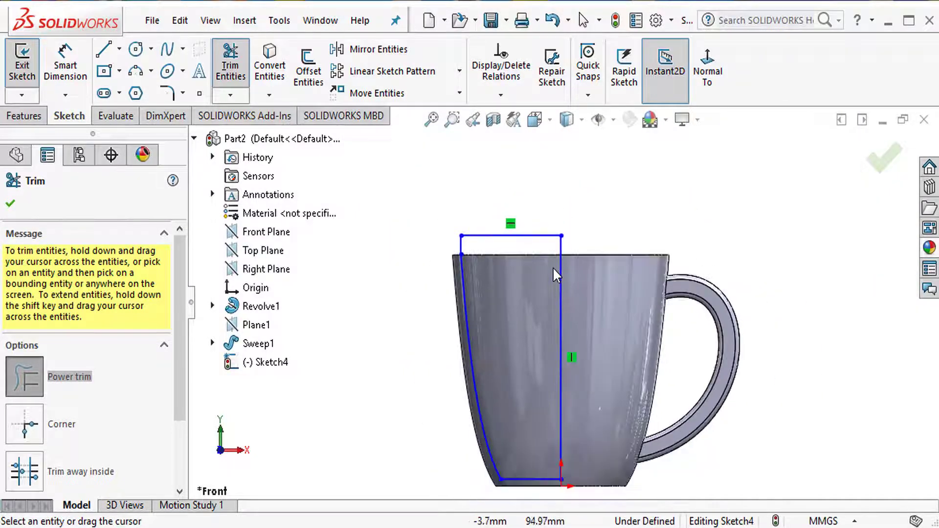
pyautogui.click(11, 205)
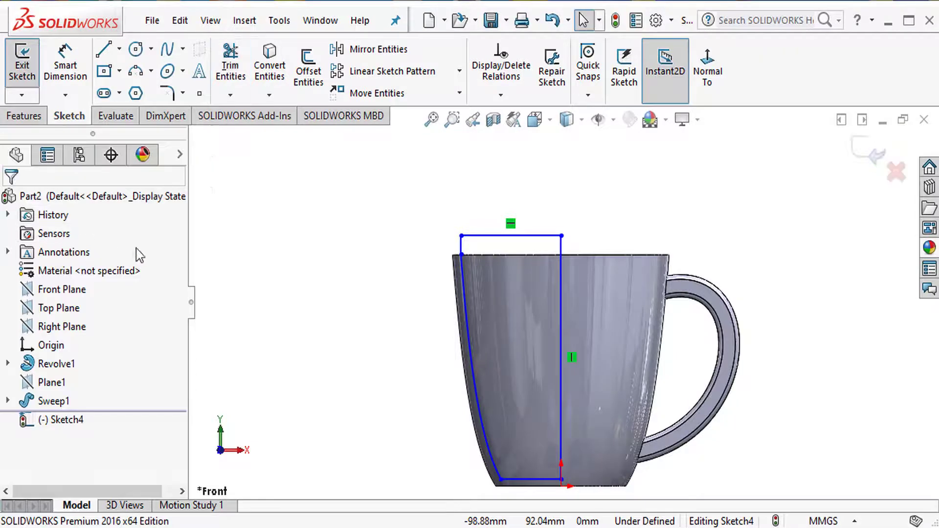
# Hollow the mug with a 360-degree Revolved Cut of the interior profile about its vertical centre line
pyautogui.click(24, 116)
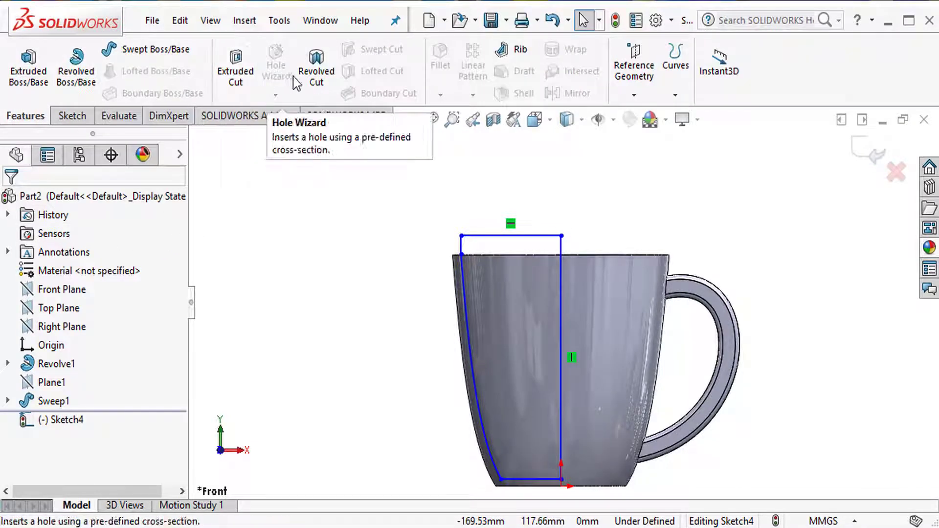
pyautogui.click(316, 78)
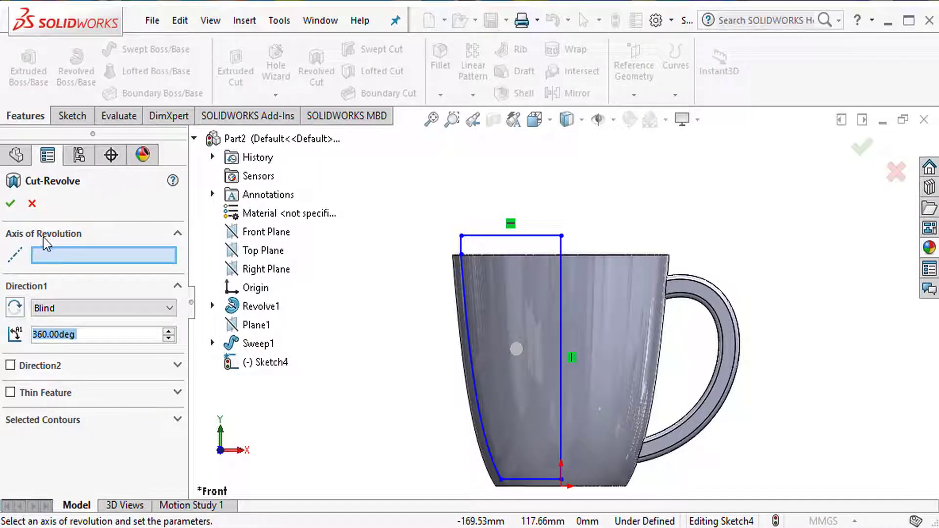
pyautogui.click(561, 343)
pyautogui.moveTo(698, 249); pyautogui.dragTo(673, 303, button='middle')
pyautogui.click(12, 205)
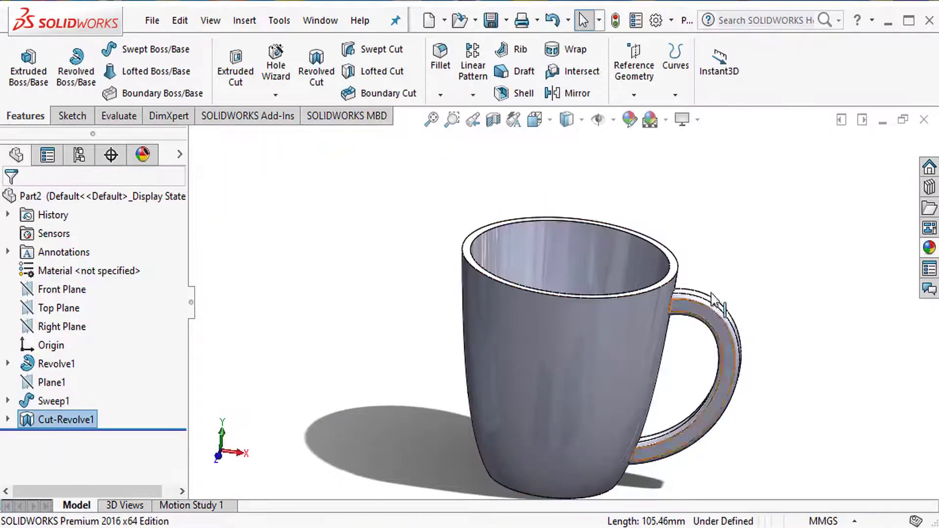
# Fillet the inner and outer rim edges of the mug with a 1 mm radius
pyautogui.moveTo(712, 273); pyautogui.dragTo(612, 294, button='middle')
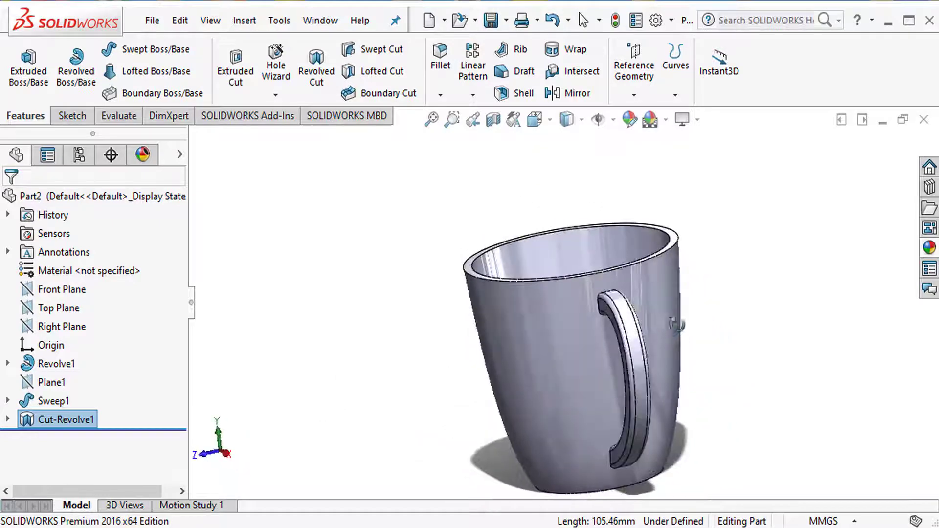
pyautogui.scroll(-4, 528, 277)
pyautogui.moveTo(443, 264)
pyautogui.mouseDown(button='middle')
pyautogui.moveTo(464, 294)
pyautogui.moveTo(454, 279)
pyautogui.mouseUp(button='middle')
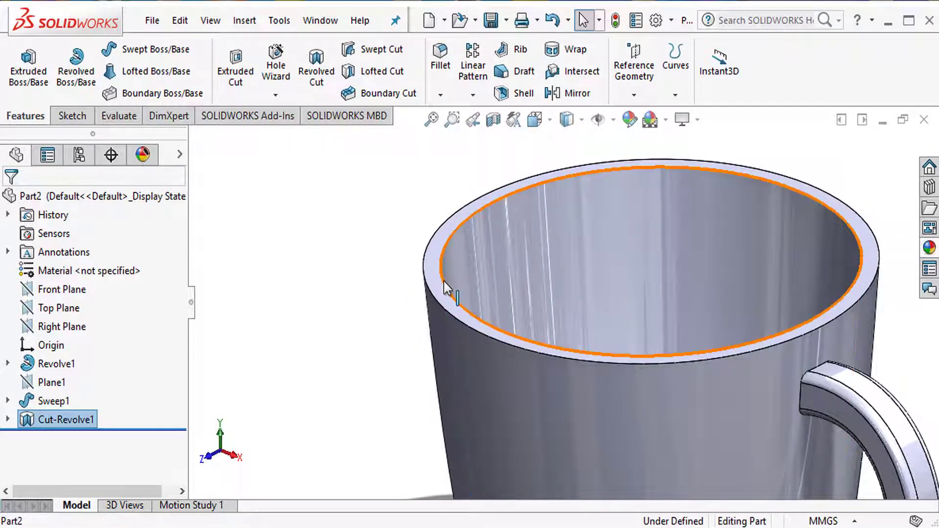
pyautogui.click(455, 239)
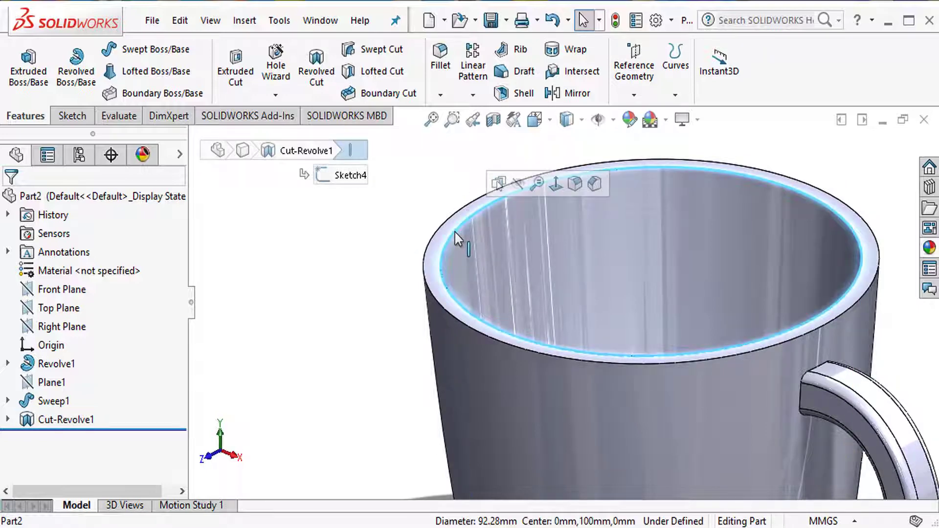
pyautogui.click(440, 64)
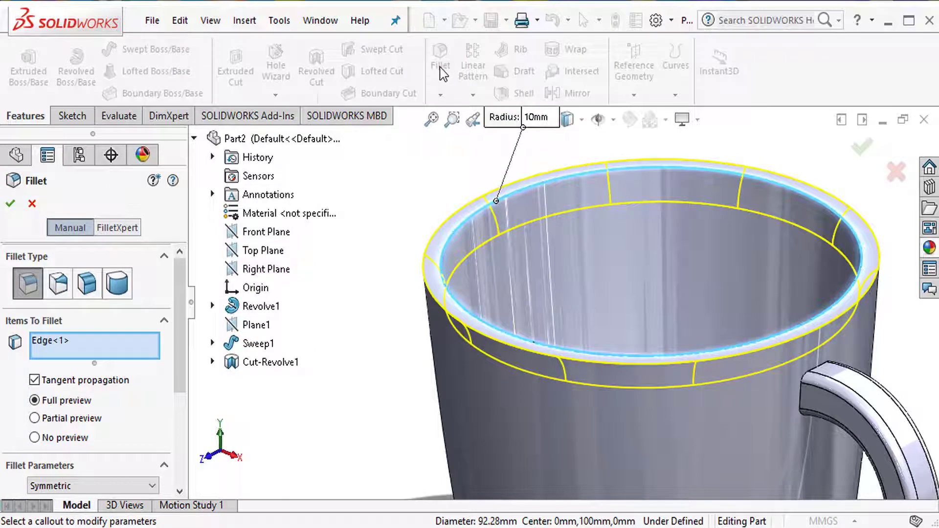
pyautogui.scroll(-3, 185, 348)
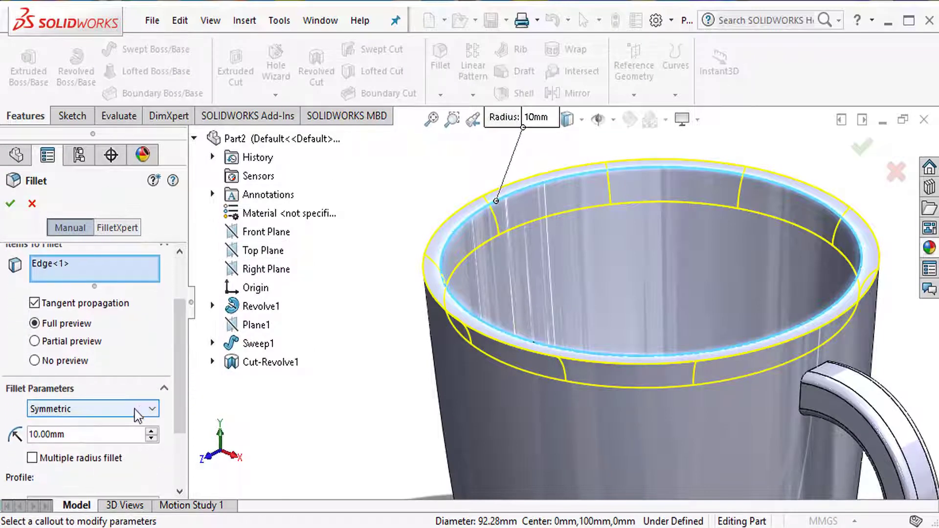
pyautogui.click(96, 433)
pyautogui.write('1')
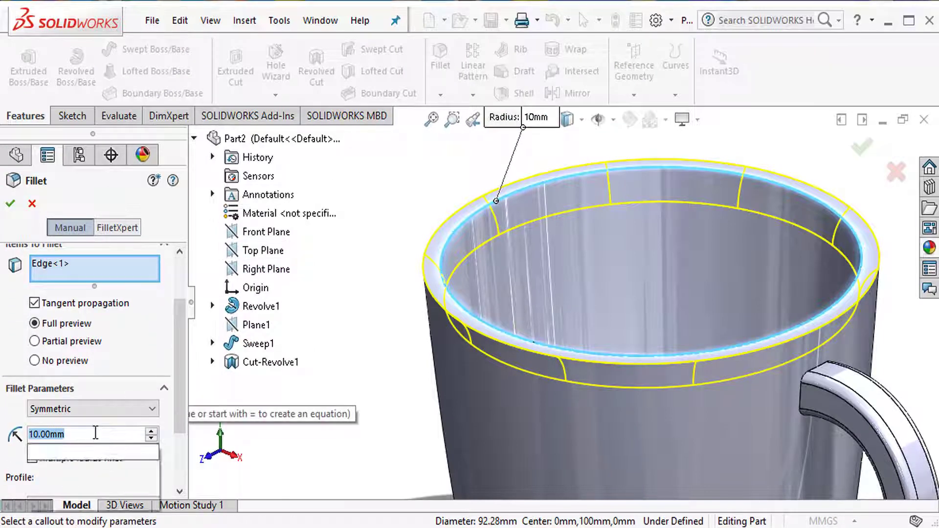
pyautogui.press('Return')
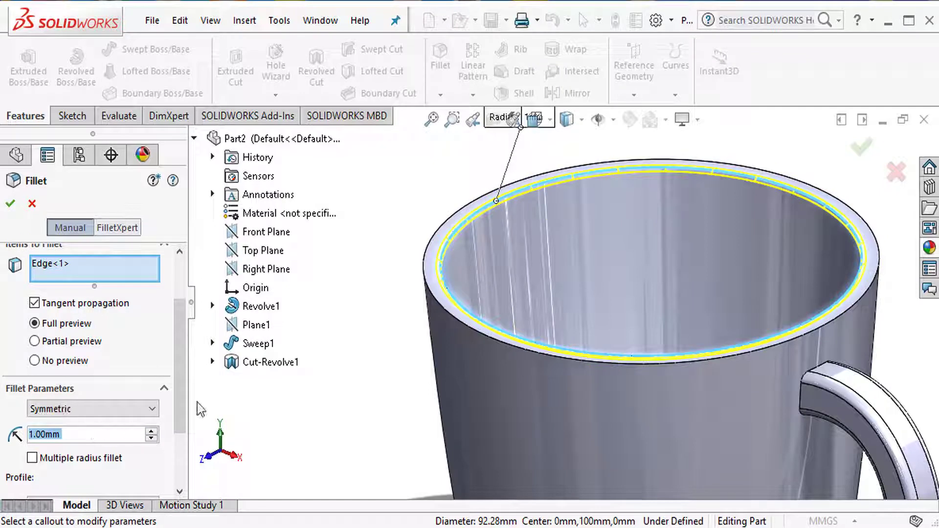
pyautogui.click(439, 226)
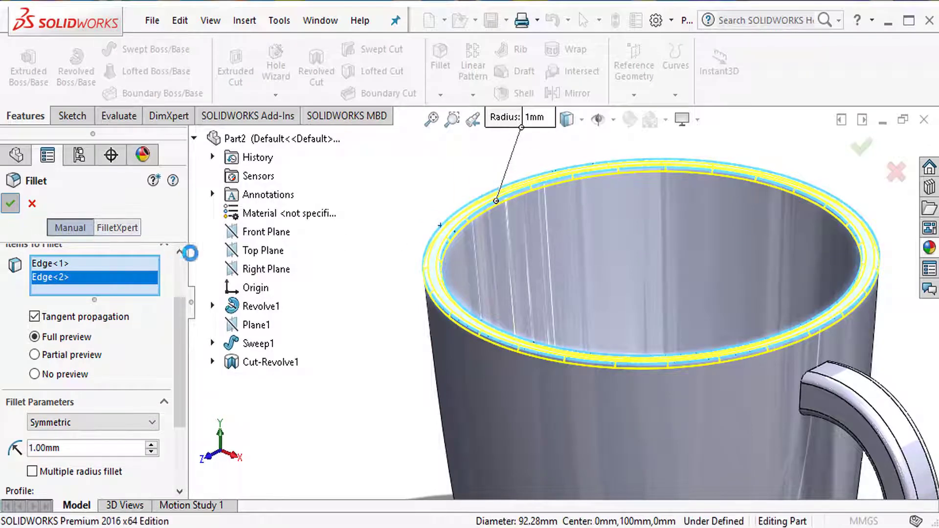
pyautogui.press('Return')
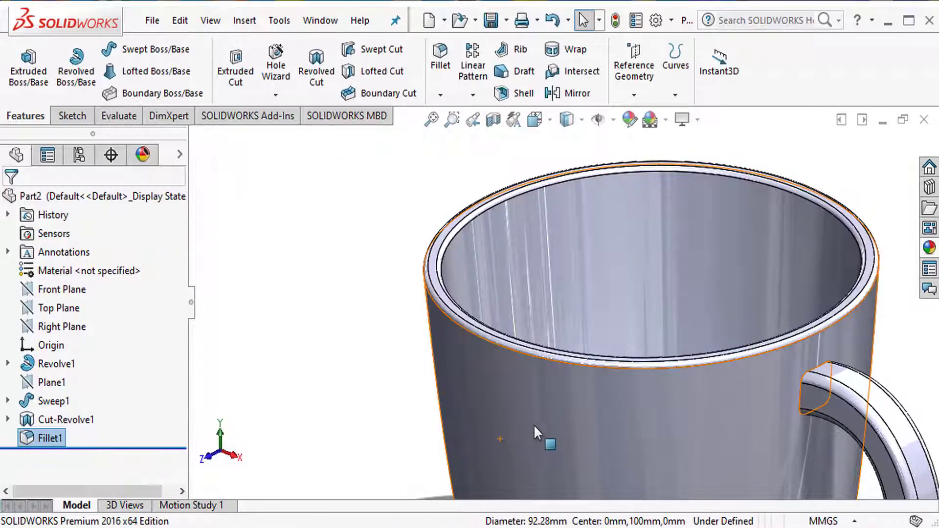
# Apply a dark red appearance colour to the mug's entire solid body
pyautogui.scroll(5, 571, 419)
pyautogui.moveTo(578, 412); pyautogui.dragTo(607, 352, button='middle')
pyautogui.click(629, 128)
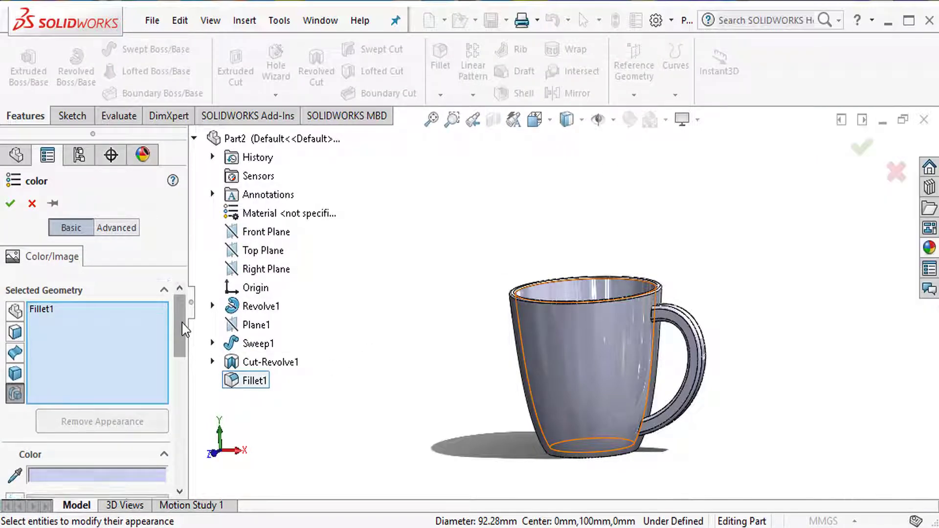
pyautogui.scroll(-3, 183, 326)
pyautogui.scroll(3, 186, 328)
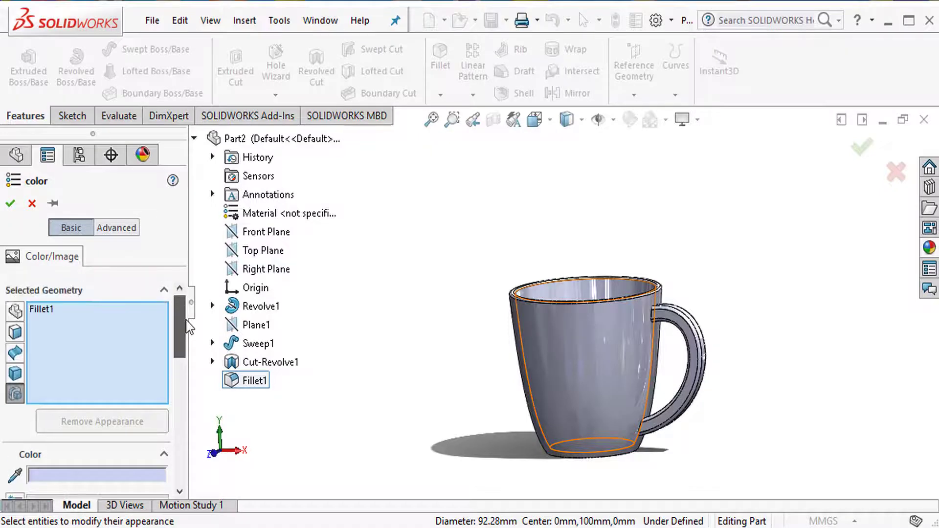
pyautogui.scroll(-4, 177, 350)
pyautogui.scroll(3, 183, 332)
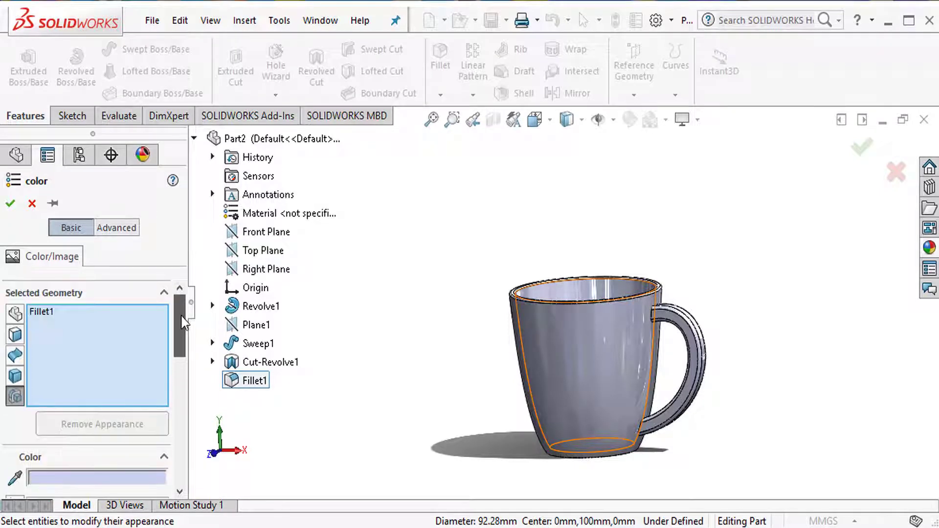
pyautogui.click(15, 377)
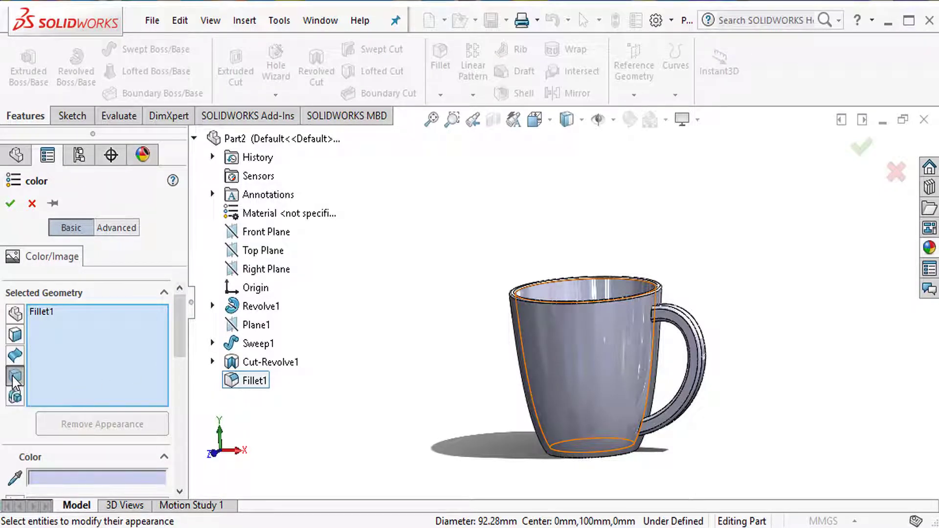
pyautogui.click(559, 380)
pyautogui.moveTo(182, 350); pyautogui.dragTo(180, 408)
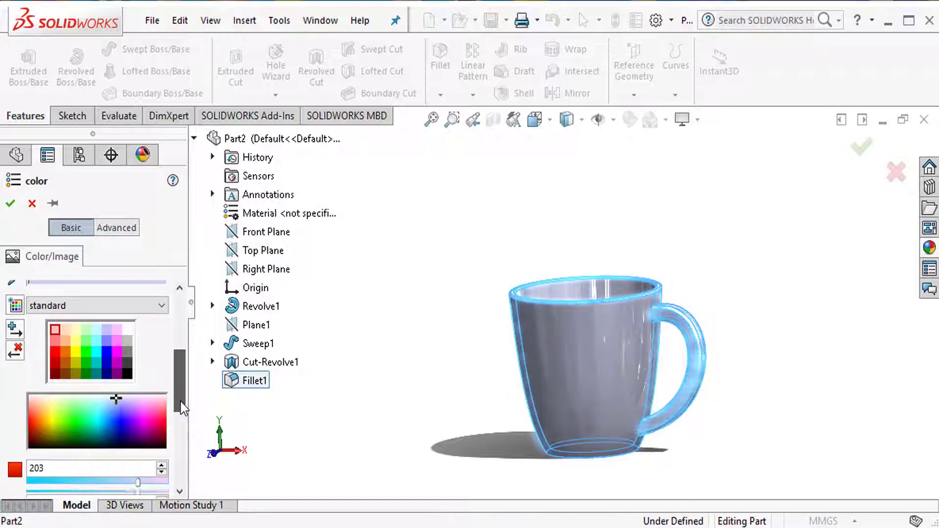
pyautogui.click(163, 430)
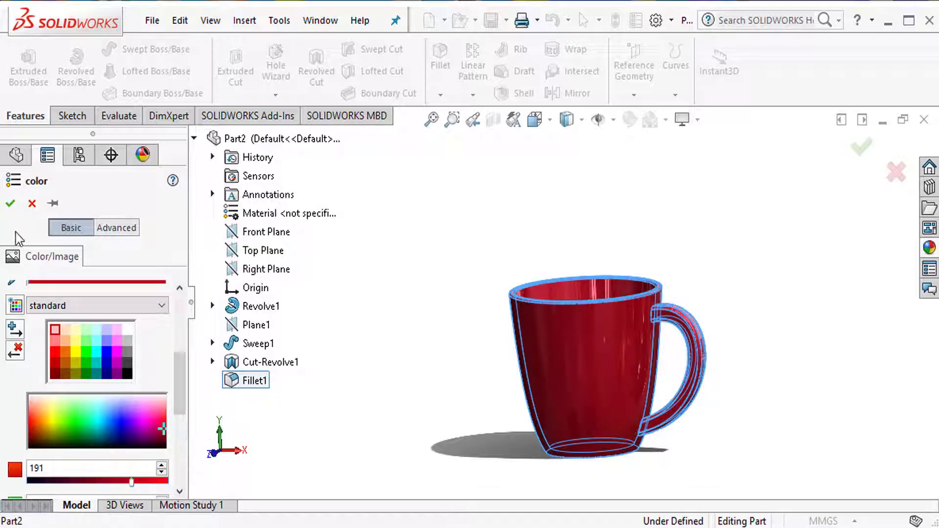
pyautogui.click(10, 204)
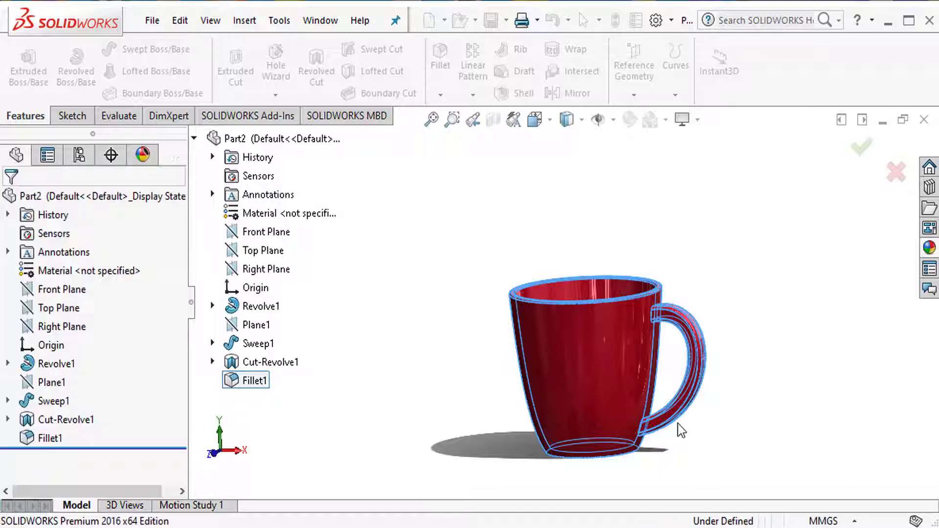
pyautogui.moveTo(735, 410); pyautogui.dragTo(752, 440, button='middle')
pyautogui.moveTo(731, 367); pyautogui.dragTo(751, 189, button='middle')
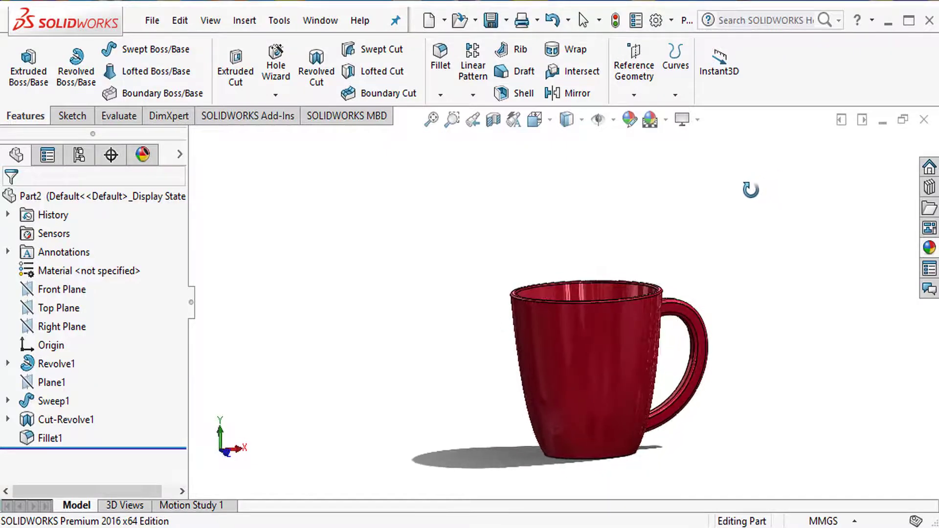